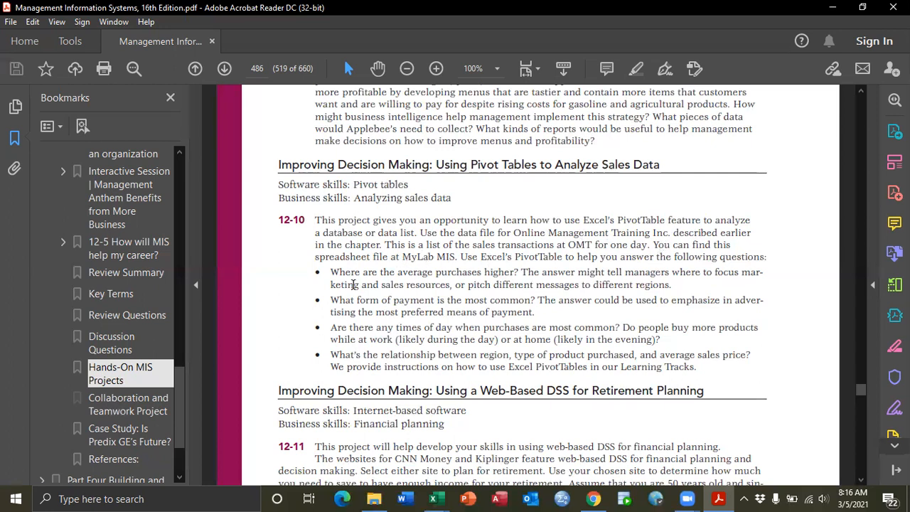
# Step: Review the four project questions, then open MIS16ch12_mySolution's OMT_LIST_10-28 transaction sheet
pyautogui.moveTo(330, 274)
pyautogui.mouseDown()
pyautogui.moveTo(535, 313)
pyautogui.moveTo(714, 372)
pyautogui.mouseUp()
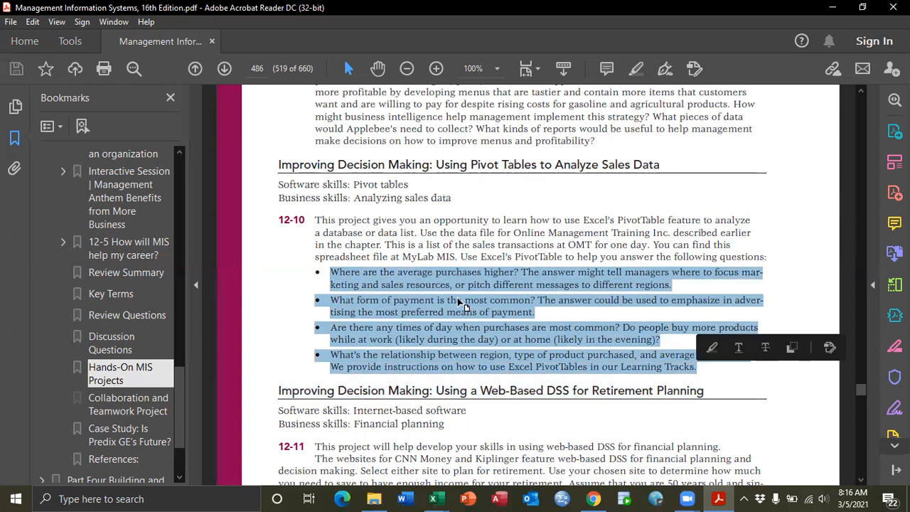
pyautogui.click(393, 311)
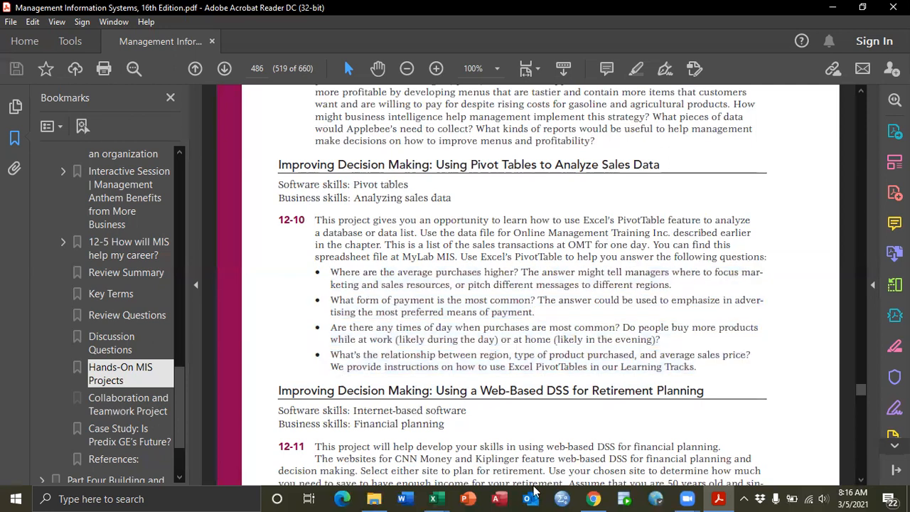
pyautogui.moveTo(422, 486)
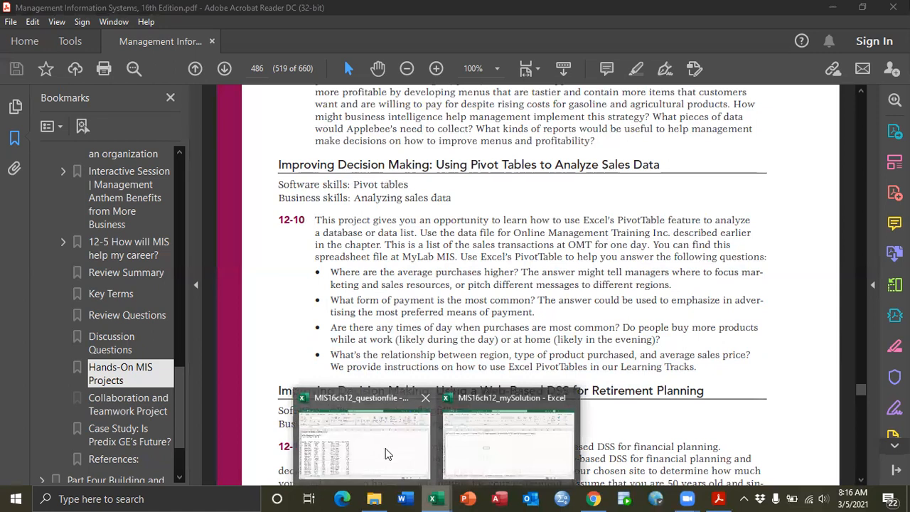
pyautogui.click(480, 447)
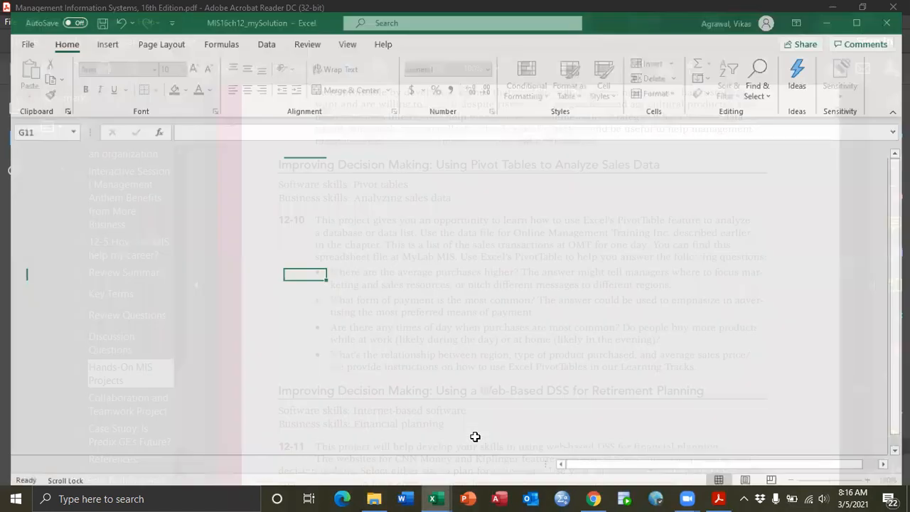
pyautogui.click(20, 462)
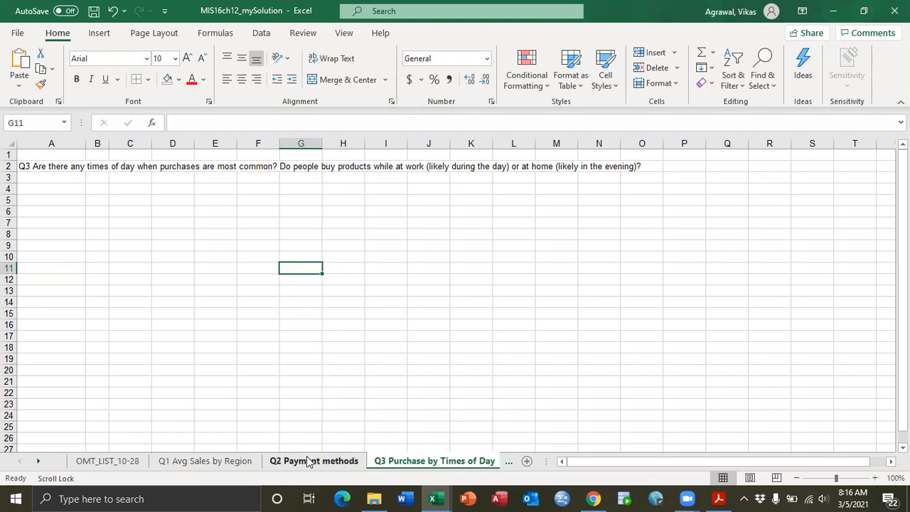
pyautogui.click(108, 461)
pyautogui.scroll(2, 128, 391)
pyautogui.scroll(3, 128, 390)
pyautogui.scroll(-2, 128, 392)
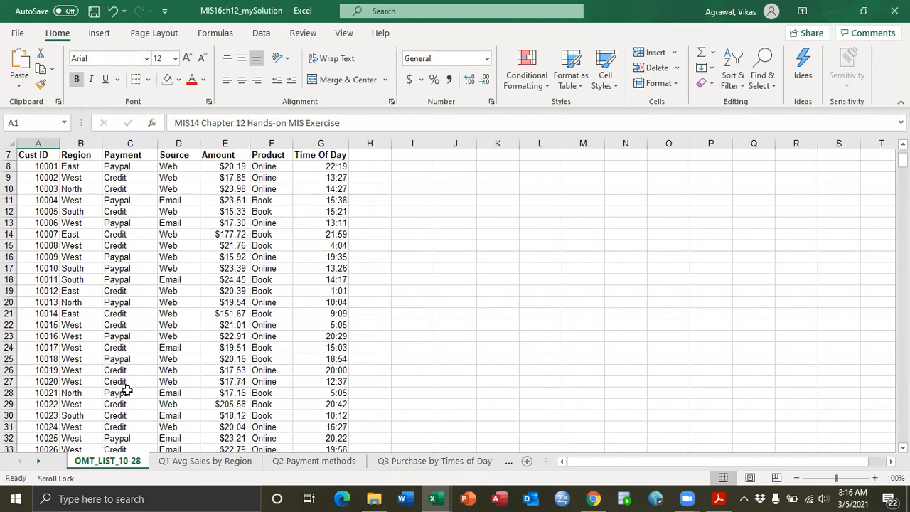
pyautogui.scroll(2, 128, 393)
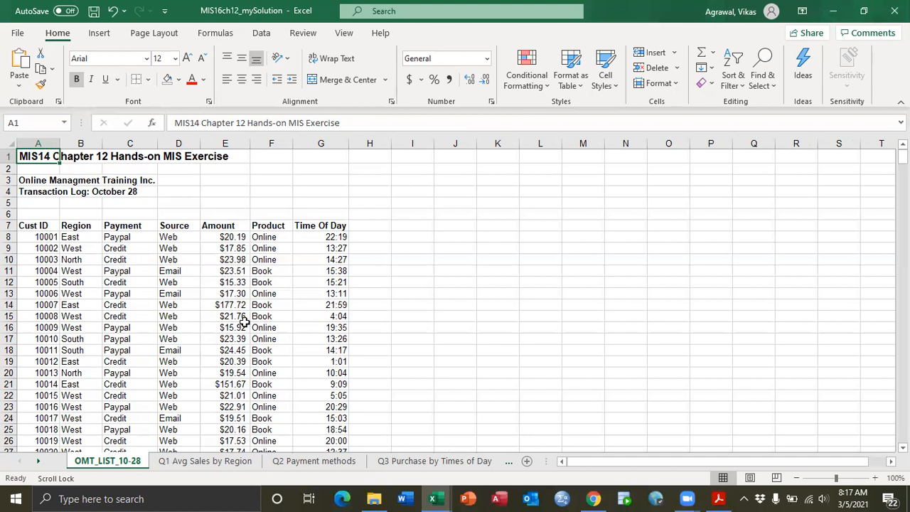
# Step: Look over the Q1 Avg Sales by Region sheet and the transaction headers in A7:F10
pyautogui.click(205, 463)
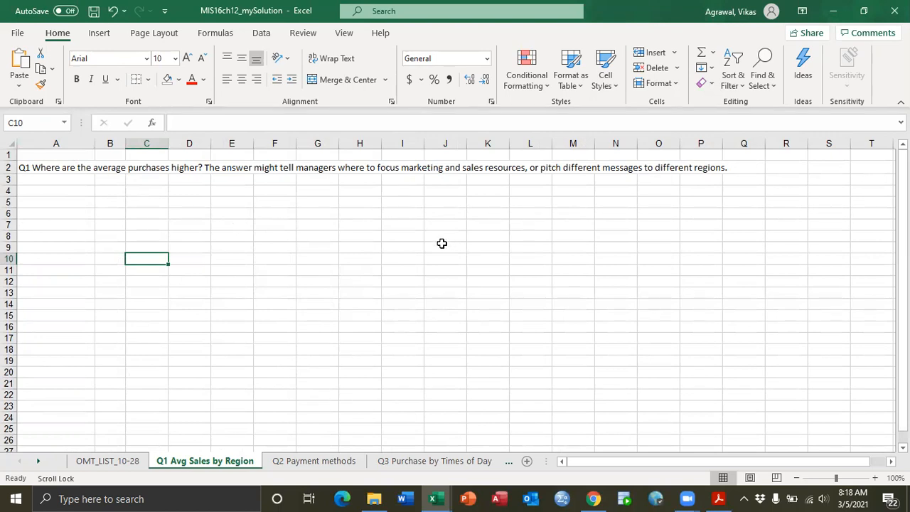
pyautogui.click(113, 461)
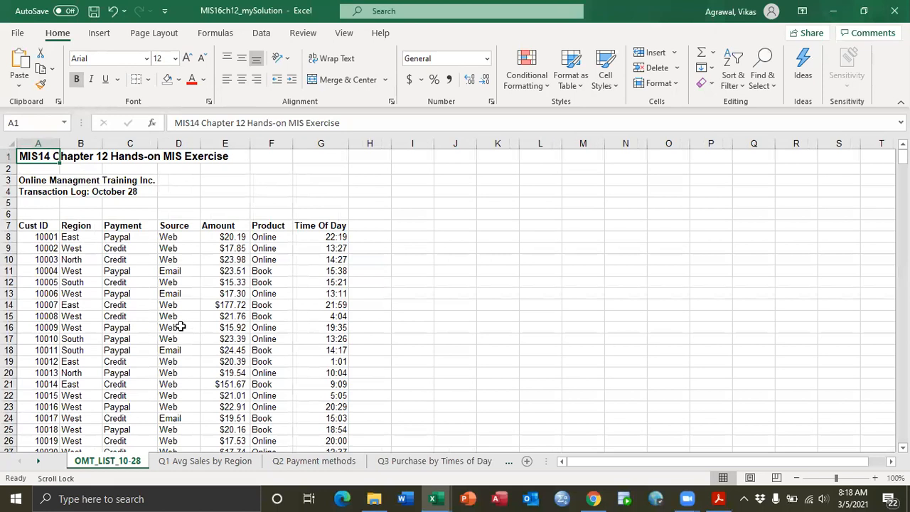
pyautogui.click(139, 311)
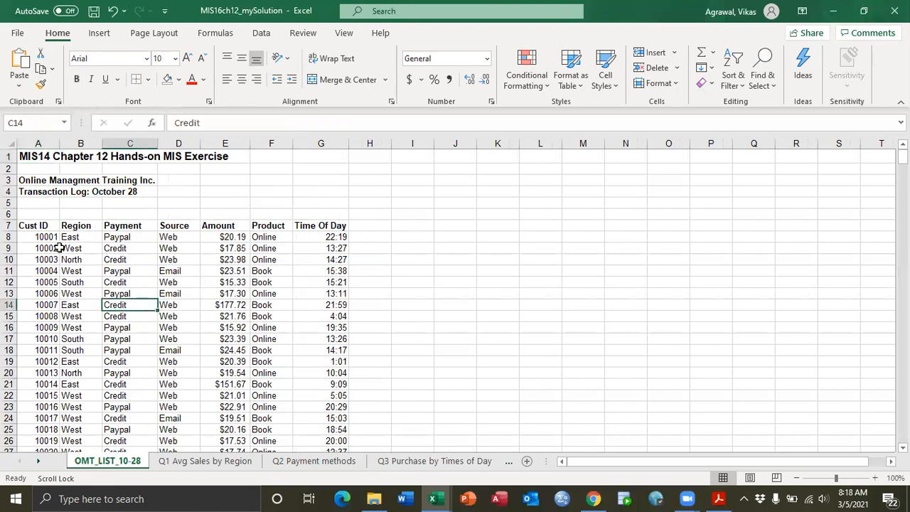
pyautogui.moveTo(27, 226); pyautogui.dragTo(248, 251)
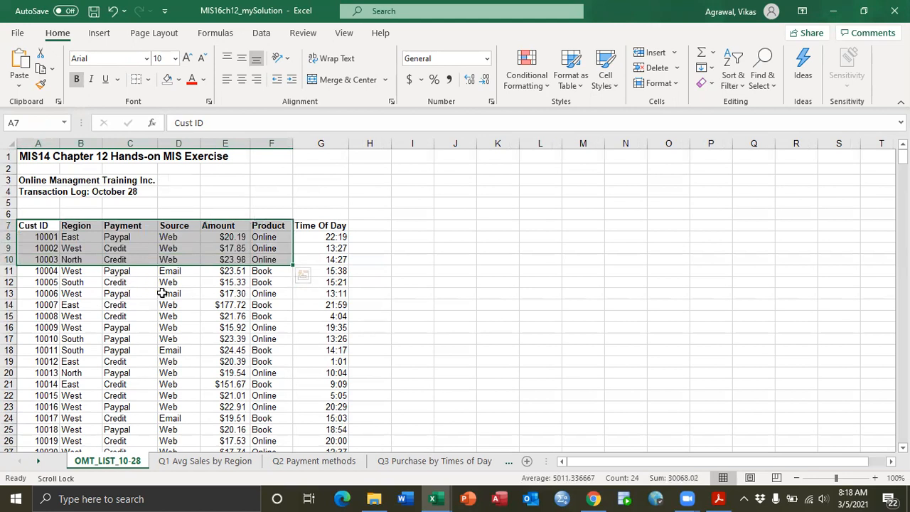
pyautogui.click(466, 281)
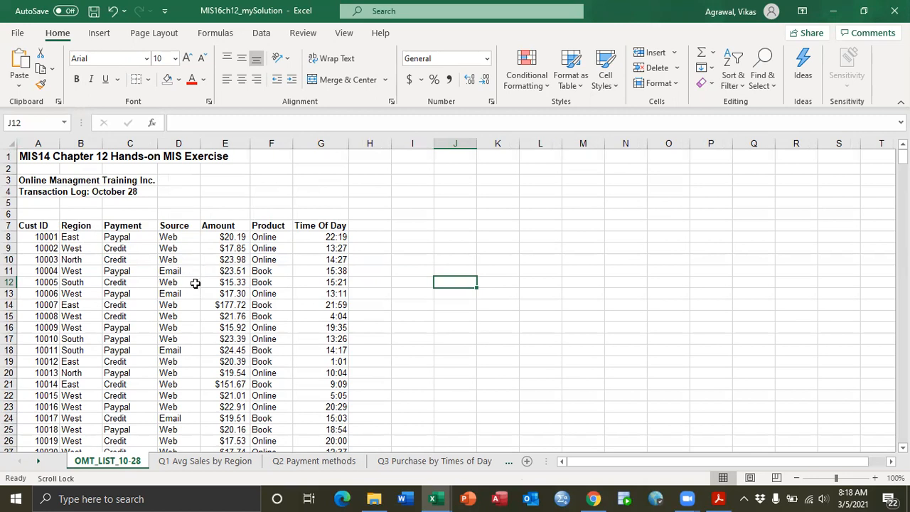
# Step: Delete the Email entry in cell D11, leaving that Source cell blank
pyautogui.click(173, 270)
pyautogui.press('Delete')
pyautogui.click(258, 294)
pyautogui.click(175, 271)
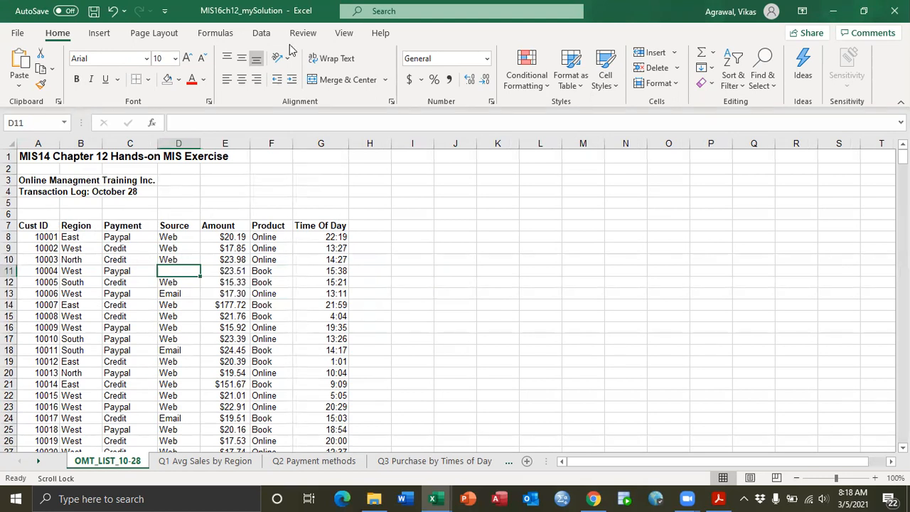
pyautogui.click(99, 32)
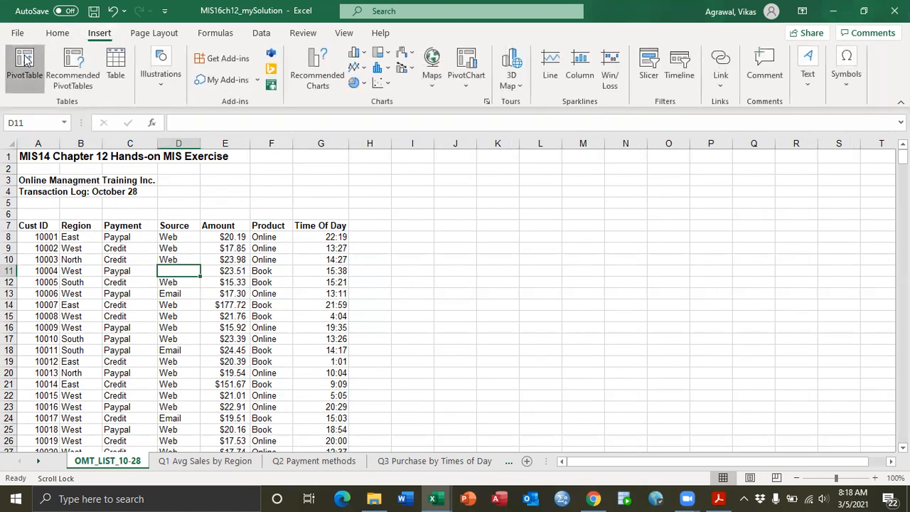
# Step: Cancel the PivotTable dialog and undo to restore the Email entry in D11
pyautogui.click(25, 61)
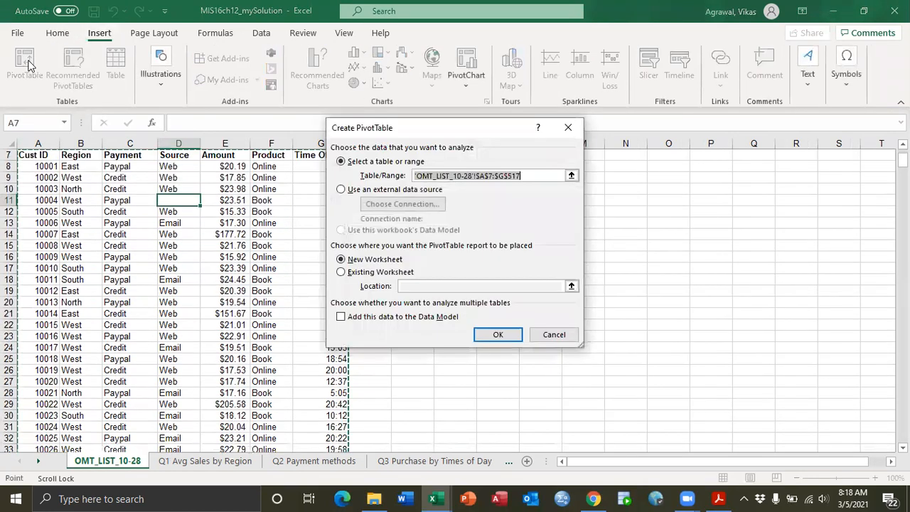
pyautogui.click(553, 335)
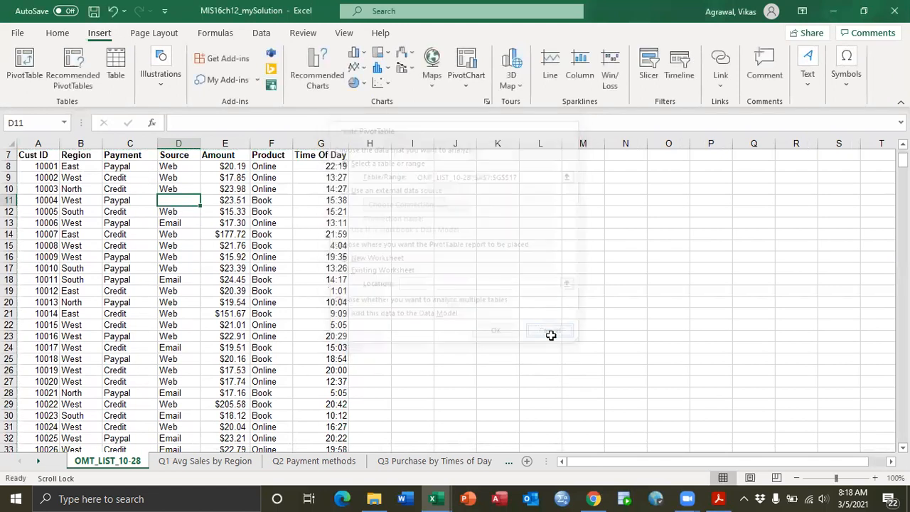
pyautogui.click(125, 247)
pyautogui.hotkey('ctrl', 'z')
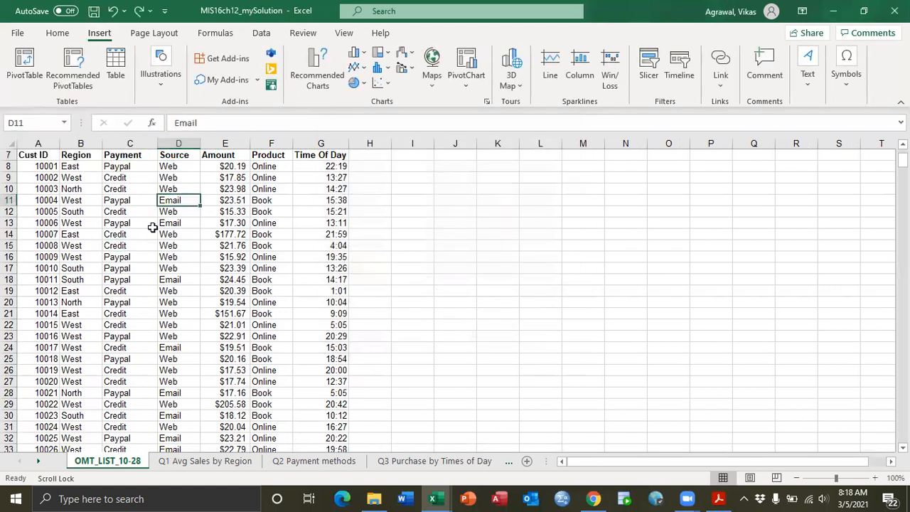
# Step: Clear the row 13 transaction A13:G13, then undo to restore it
pyautogui.moveTo(28, 224); pyautogui.dragTo(348, 223)
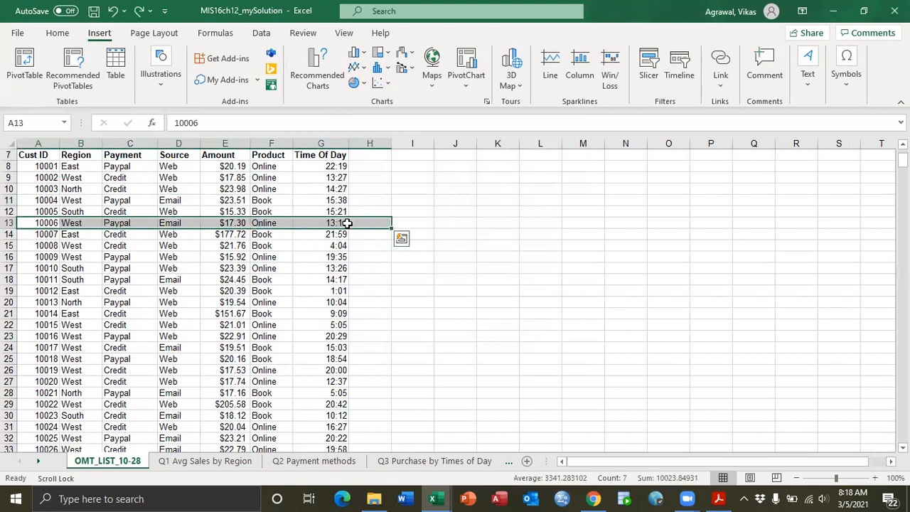
pyautogui.press('Delete')
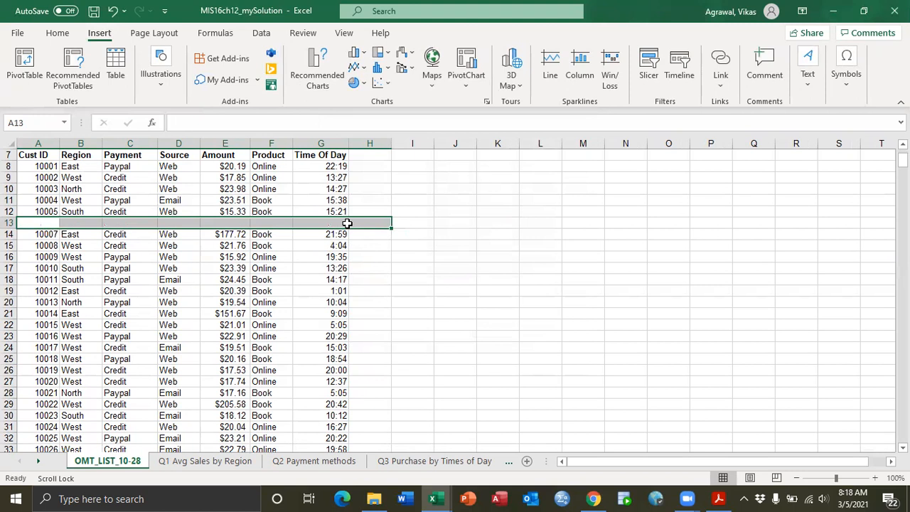
pyautogui.click(441, 291)
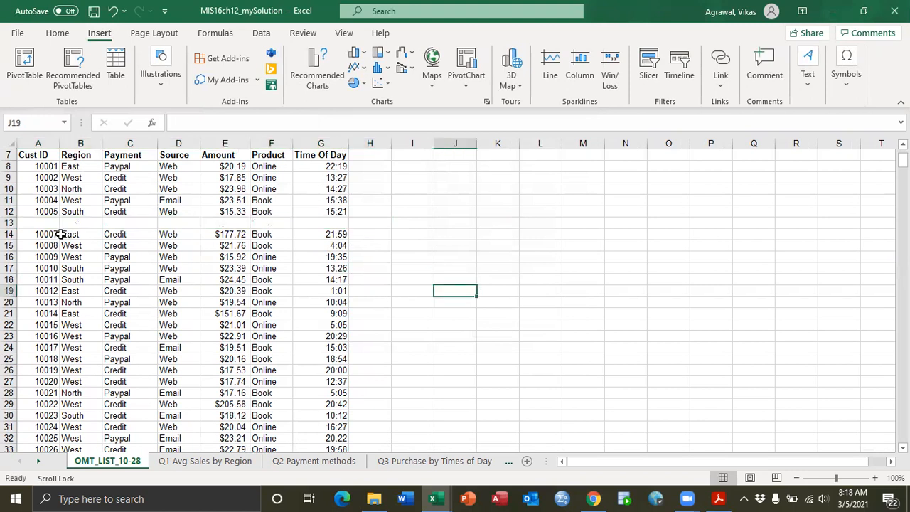
pyautogui.hotkey('ctrl', 'z')
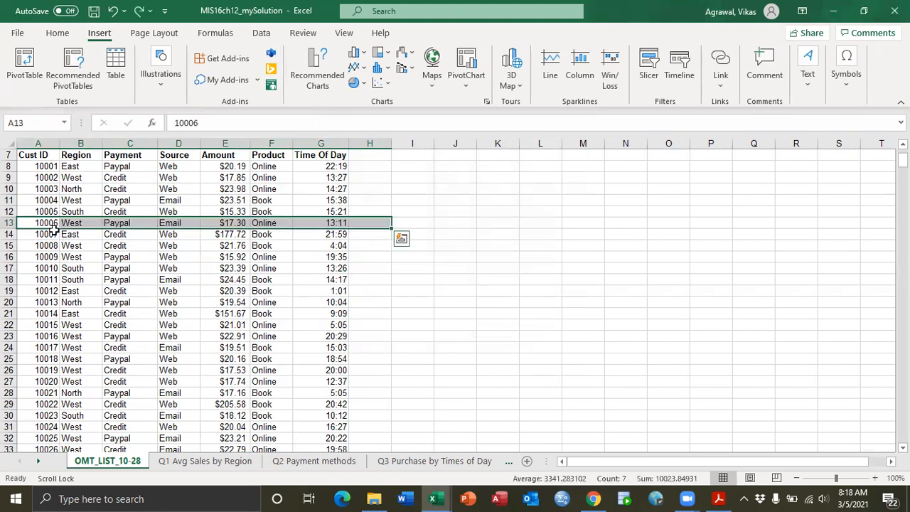
pyautogui.scroll(2, 89, 305)
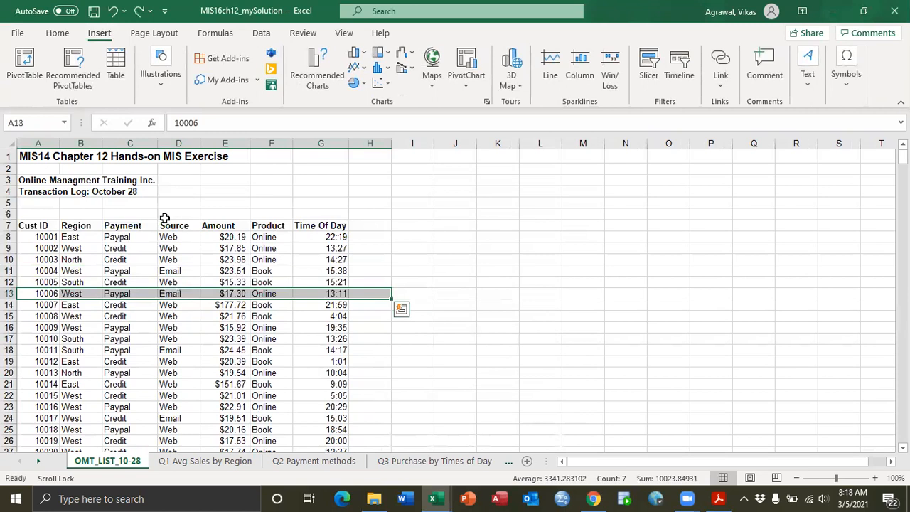
# Step: Start a PivotTable from the data range A7:G517, with cell D15 selected
pyautogui.click(194, 316)
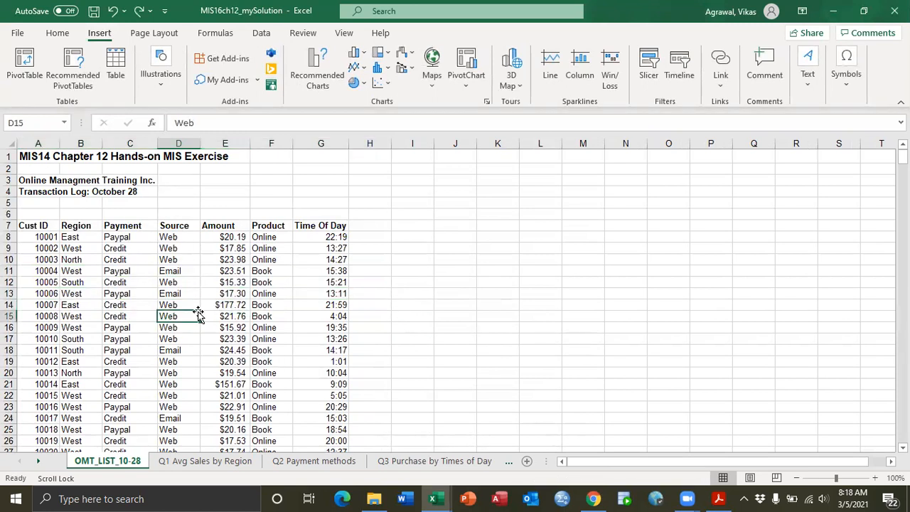
pyautogui.click(25, 64)
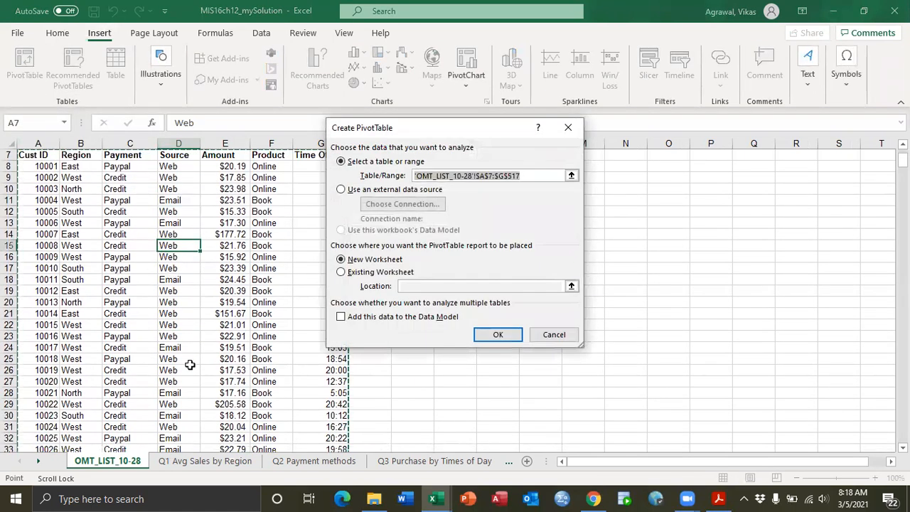
pyautogui.moveTo(904, 160)
pyautogui.mouseDown()
pyautogui.moveTo(904, 427)
pyautogui.moveTo(903, 158)
pyautogui.mouseUp()
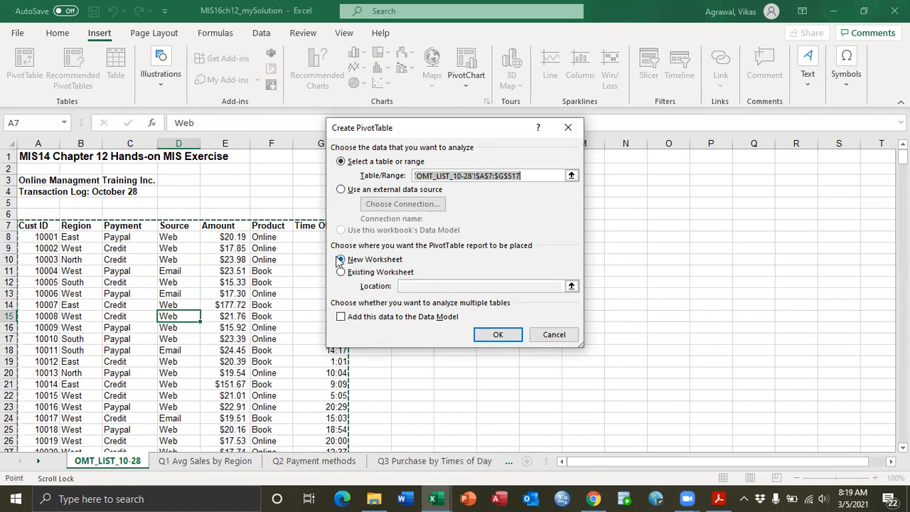
# Step: Create the PivotTable on a new sheet with Region as rows and Sum of Amount as values
pyautogui.click(499, 335)
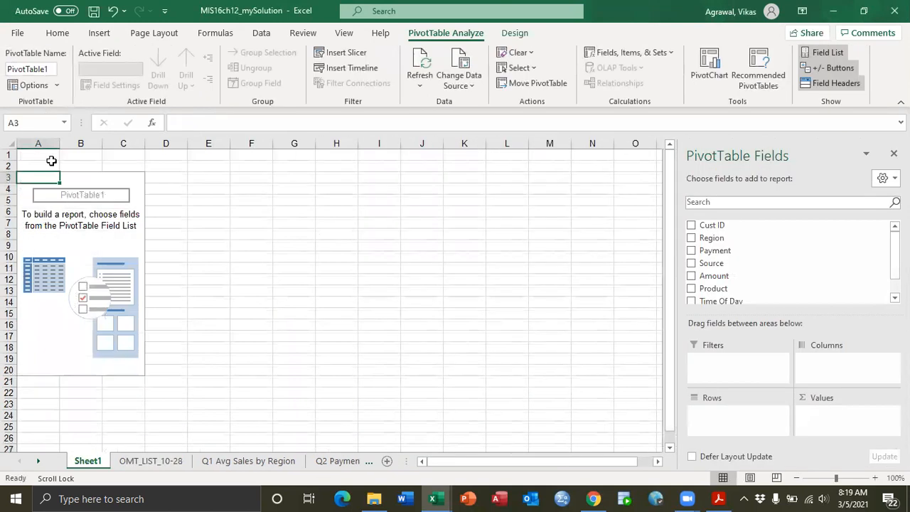
pyautogui.moveTo(707, 238)
pyautogui.mouseDown()
pyautogui.moveTo(728, 266)
pyautogui.moveTo(744, 398)
pyautogui.moveTo(719, 423)
pyautogui.moveTo(711, 244)
pyautogui.moveTo(695, 239)
pyautogui.mouseUp()
pyautogui.click(692, 239)
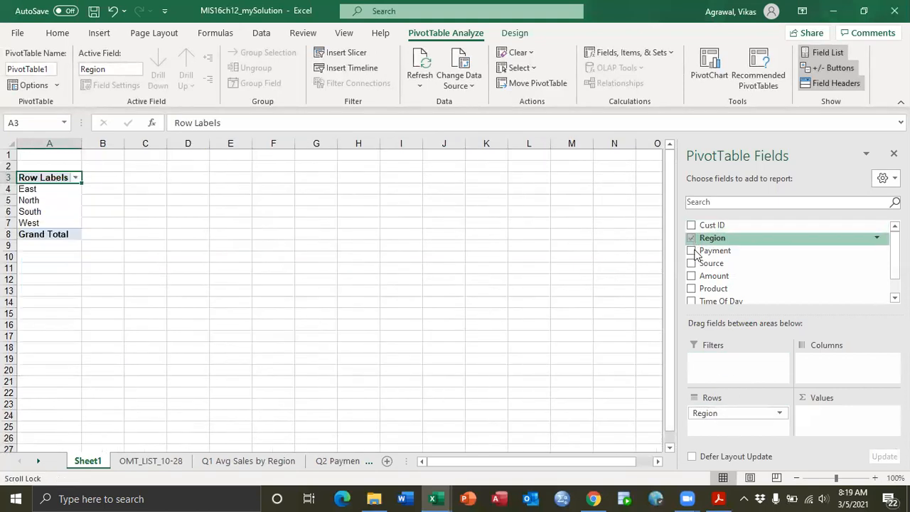
pyautogui.moveTo(713, 419)
pyautogui.mouseDown()
pyautogui.moveTo(790, 405)
pyautogui.moveTo(830, 372)
pyautogui.moveTo(776, 384)
pyautogui.moveTo(715, 377)
pyautogui.moveTo(717, 364)
pyautogui.moveTo(724, 421)
pyautogui.mouseUp()
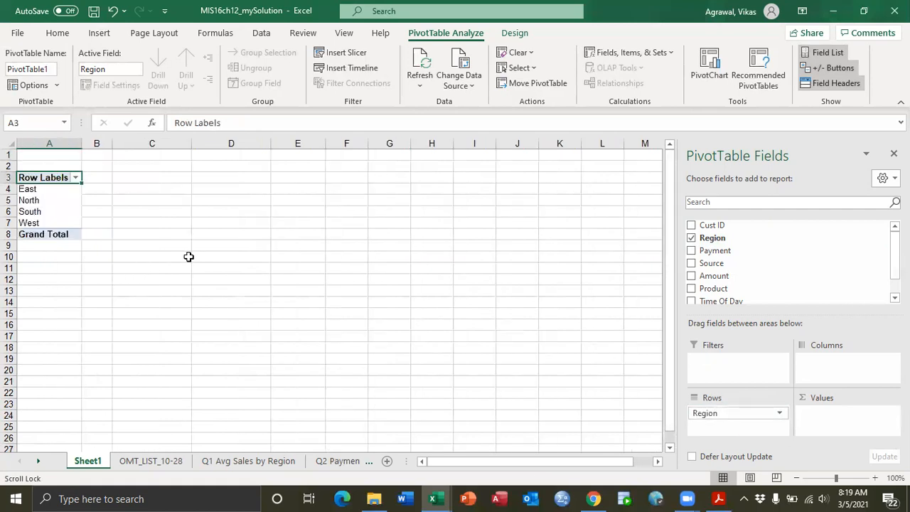
pyautogui.click(691, 276)
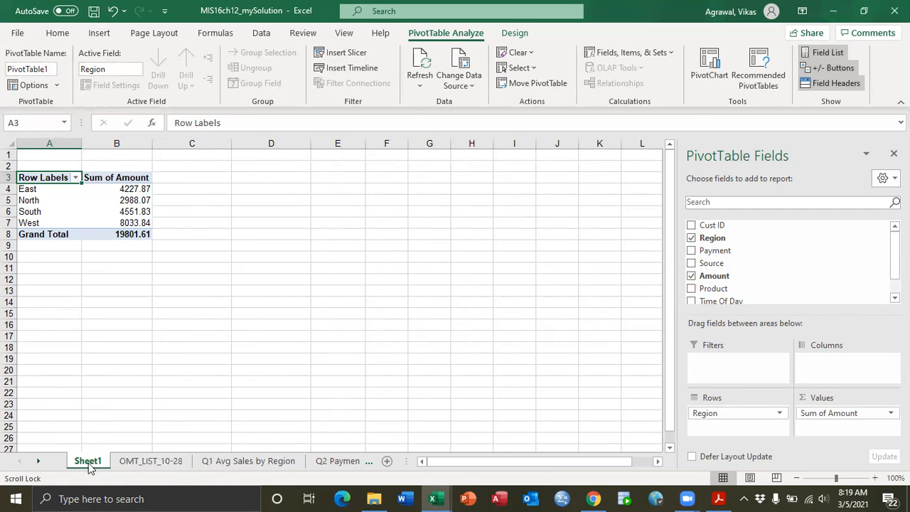
# Step: Move the new Sheet1 so it sits after OMT_LIST_10-28
pyautogui.moveTo(88, 463); pyautogui.dragTo(206, 460)
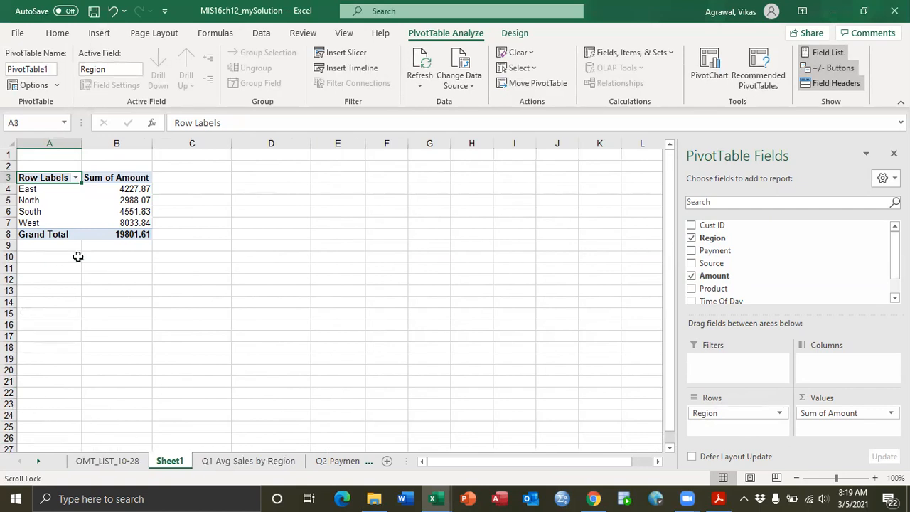
pyautogui.moveTo(170, 461); pyautogui.dragTo(231, 468)
pyautogui.click(173, 424)
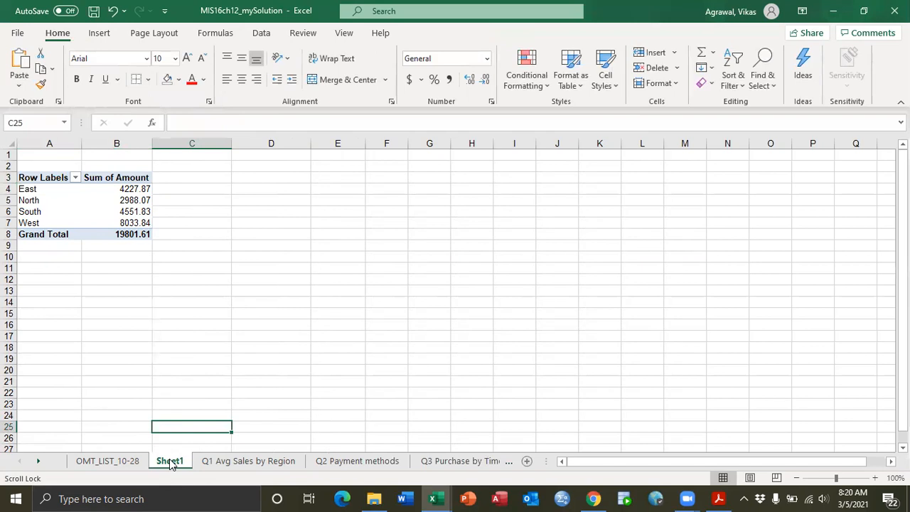
# Step: Delete Sheet1 along with its old pivot table
pyautogui.click(229, 468)
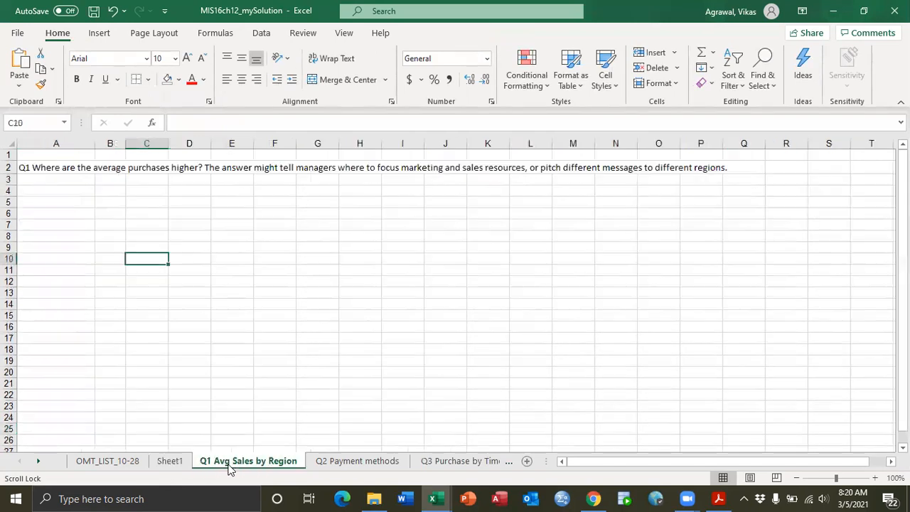
pyautogui.click(169, 461)
pyautogui.rightClick(176, 463)
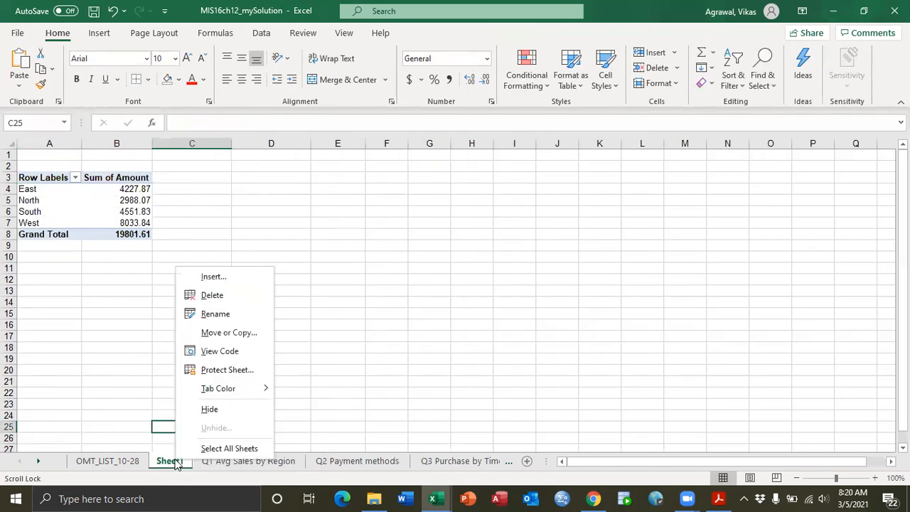
pyautogui.click(221, 304)
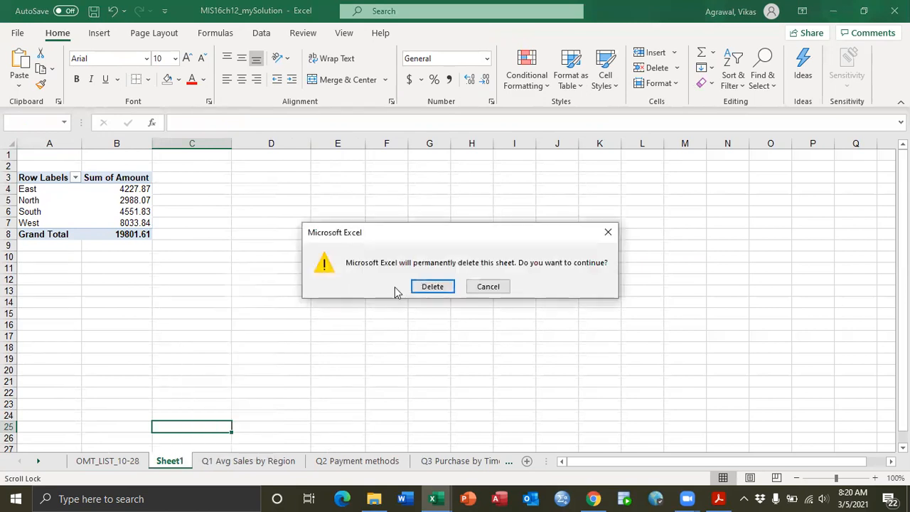
pyautogui.click(433, 288)
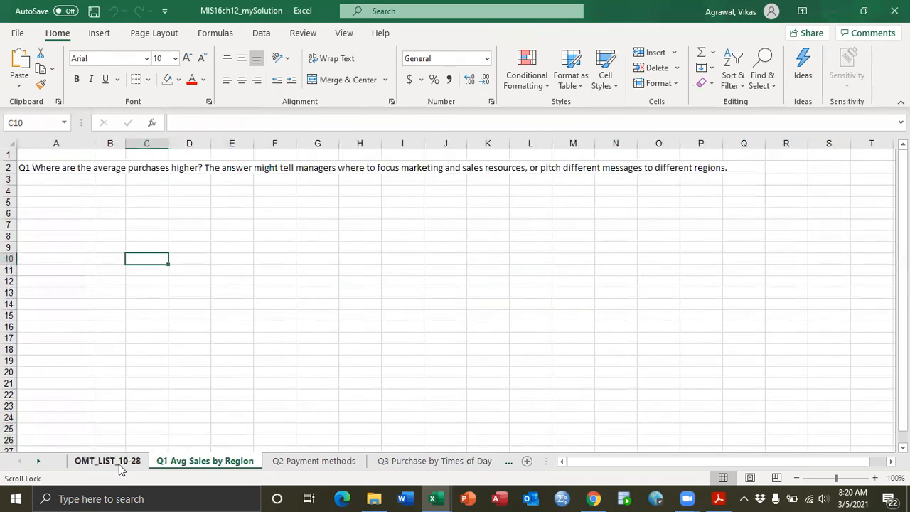
# Step: Create a PivotTable from the transaction data at 'Q1 Avg Sales by Region'!$A$4
pyautogui.click(120, 464)
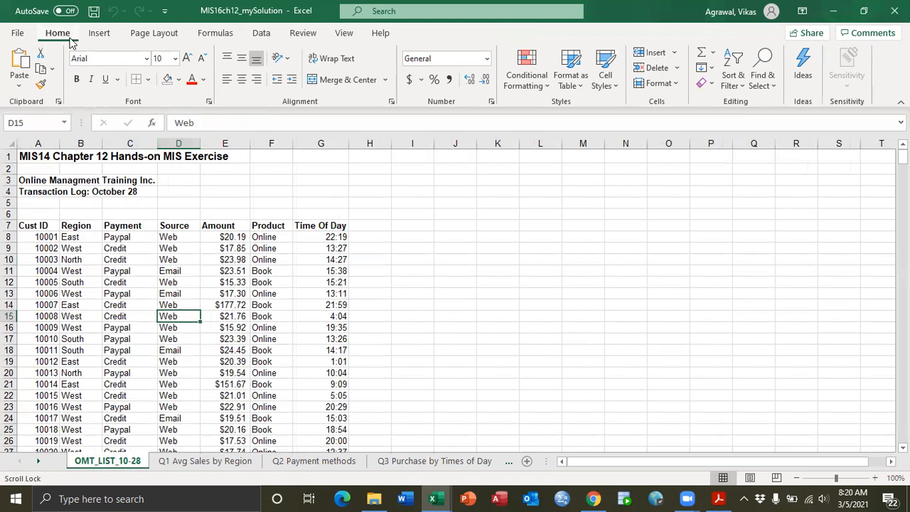
pyautogui.click(98, 34)
pyautogui.click(25, 63)
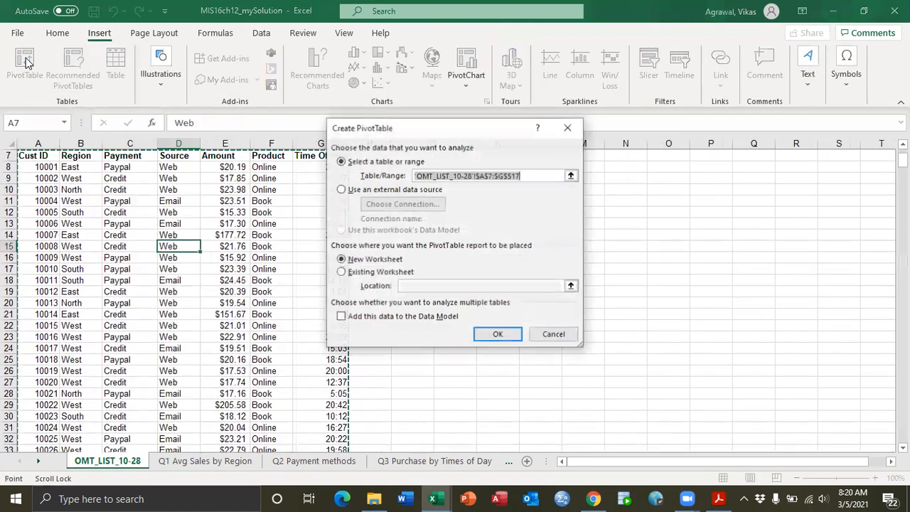
pyautogui.click(364, 274)
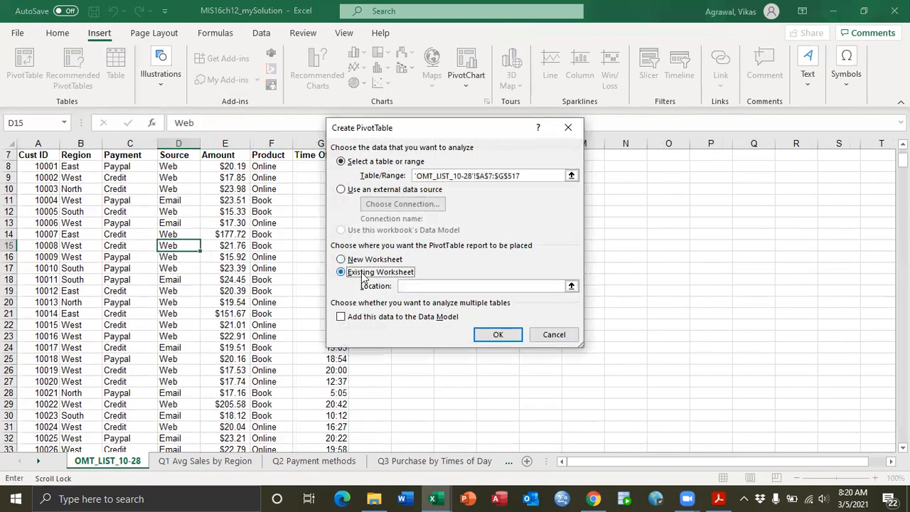
pyautogui.click(571, 285)
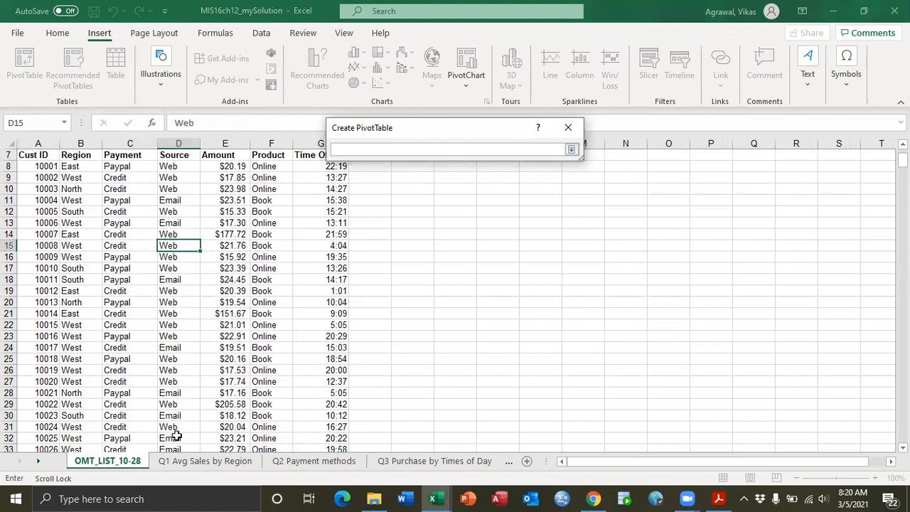
pyautogui.click(182, 464)
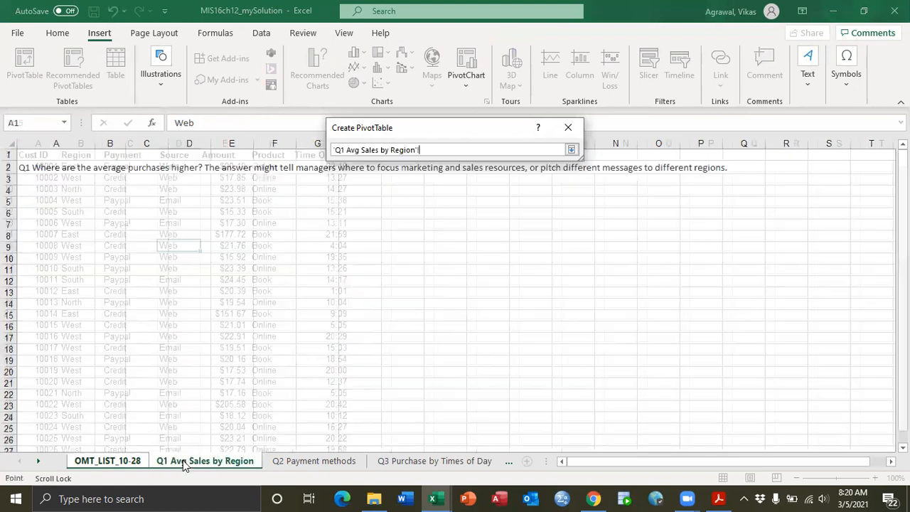
pyautogui.click(51, 190)
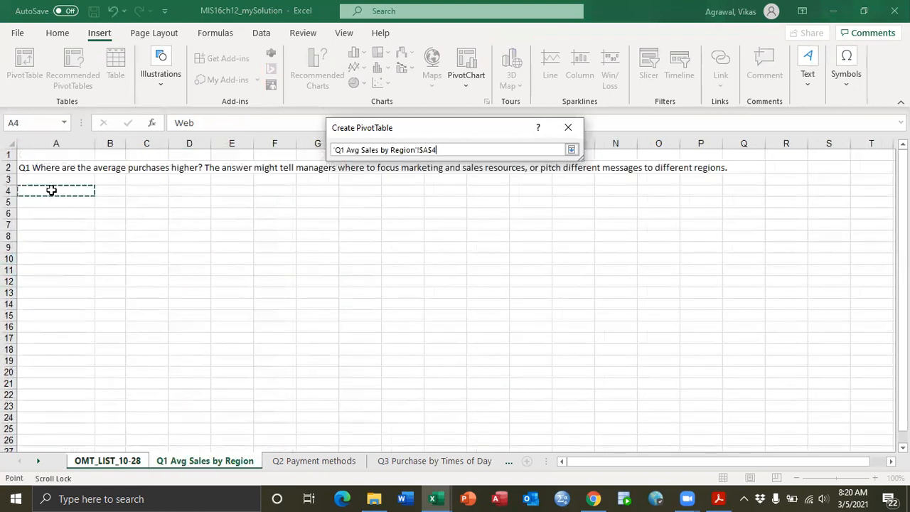
pyautogui.click(572, 152)
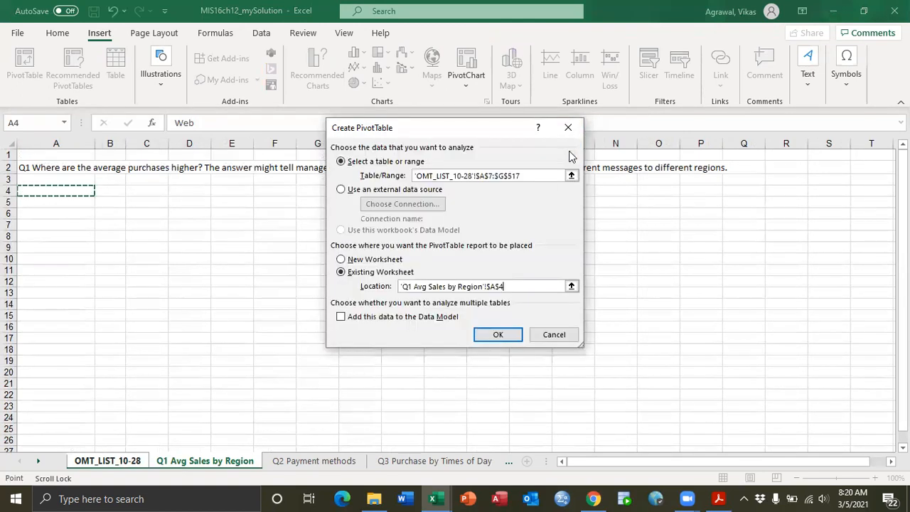
pyautogui.click(491, 335)
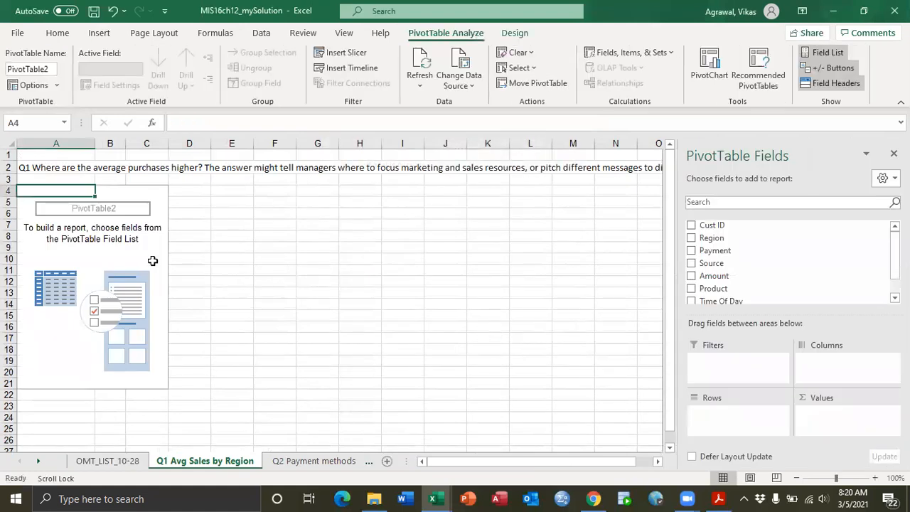
# Step: Add Region as rows and Amount as values to PivotTable2, totalling 19801.61
pyautogui.click(225, 272)
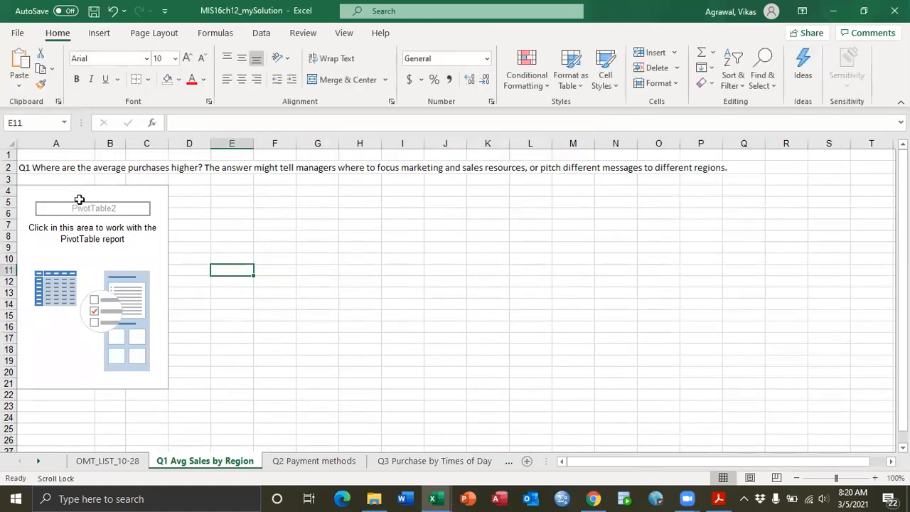
pyautogui.click(78, 200)
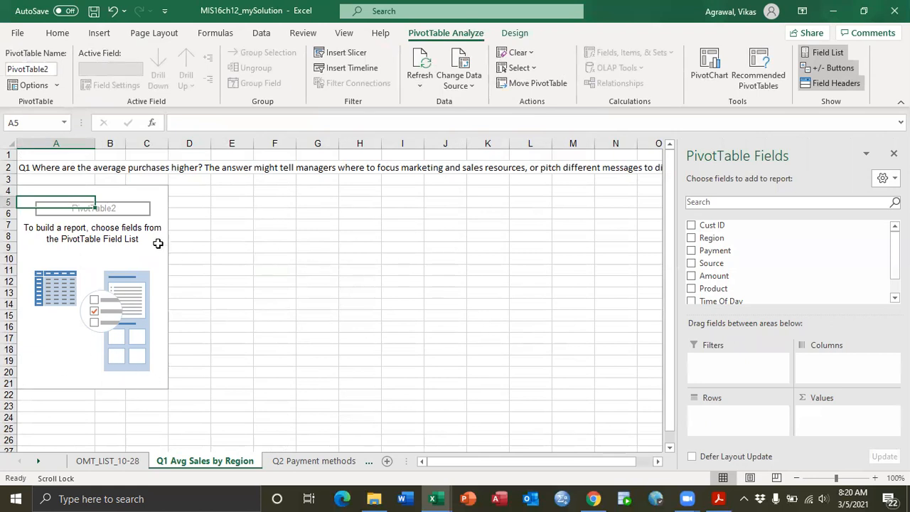
pyautogui.click(692, 238)
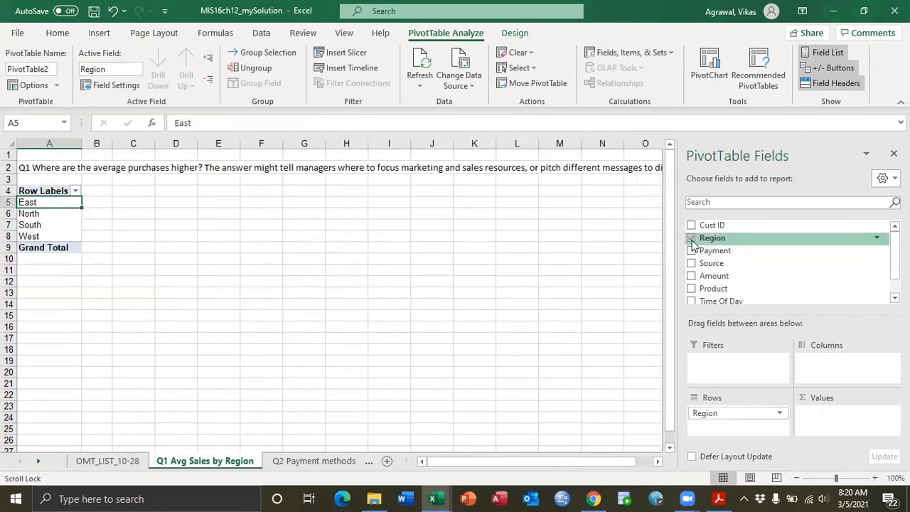
pyautogui.click(691, 277)
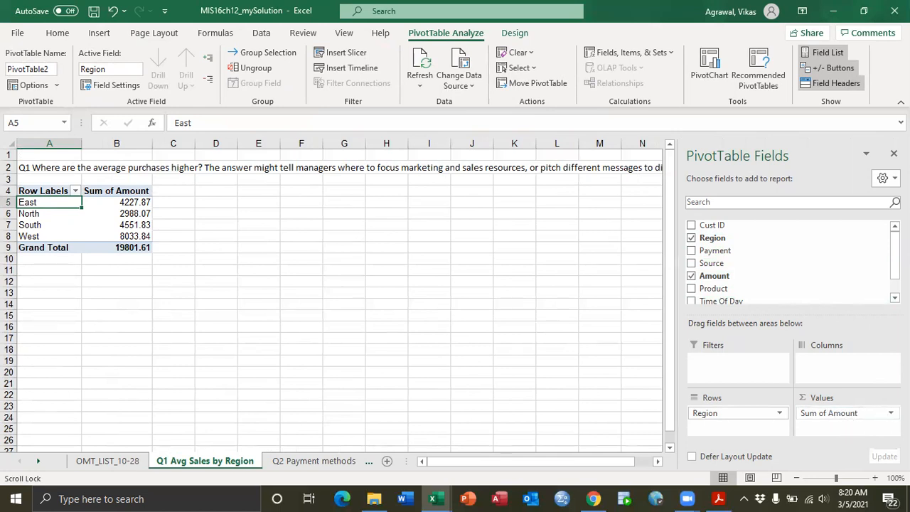
pyautogui.click(891, 413)
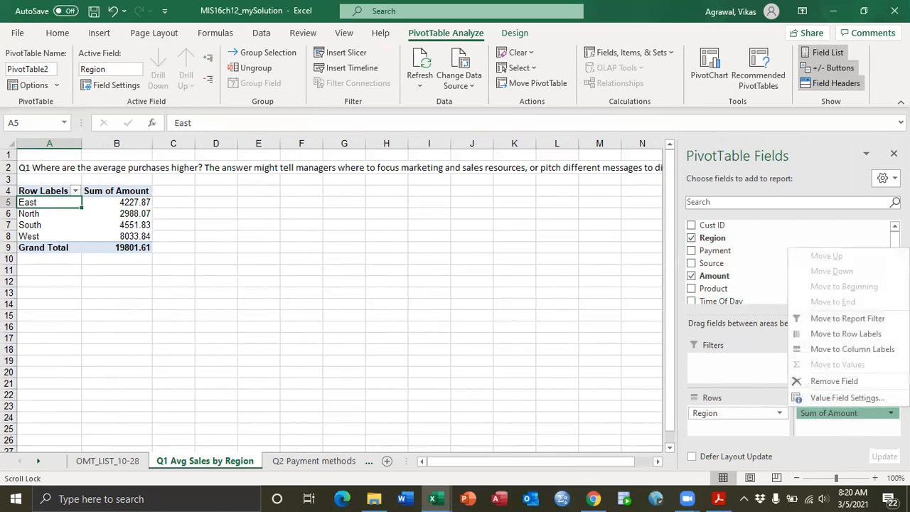
# Step: Change the value field to Average of Amount, formatted as Currency with 0 decimal places
pyautogui.click(835, 398)
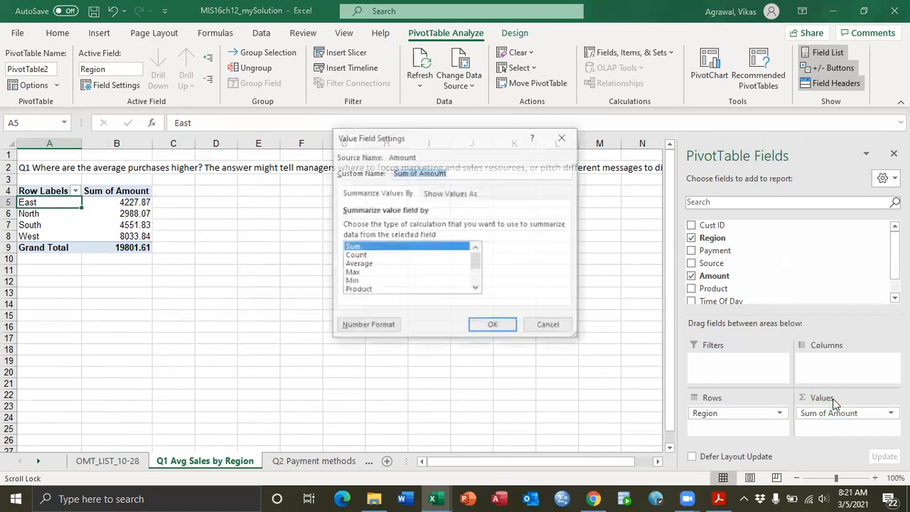
pyautogui.click(370, 264)
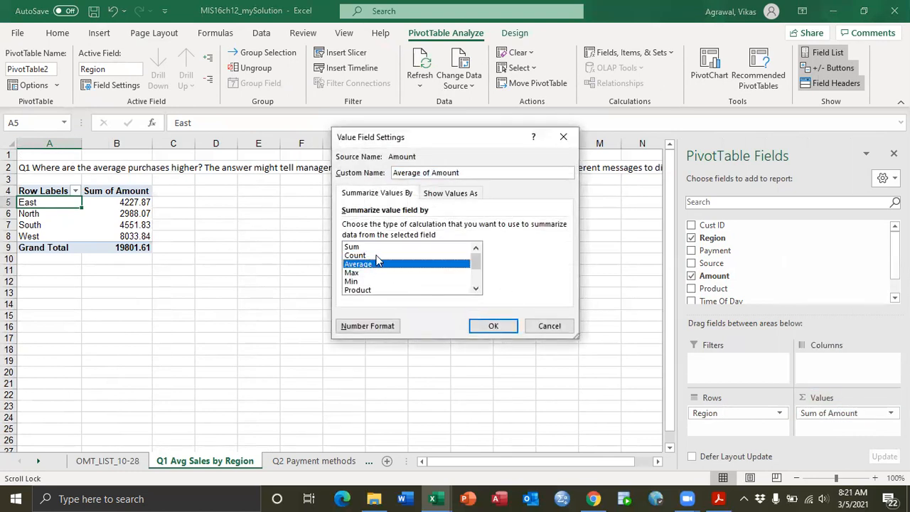
pyautogui.click(369, 327)
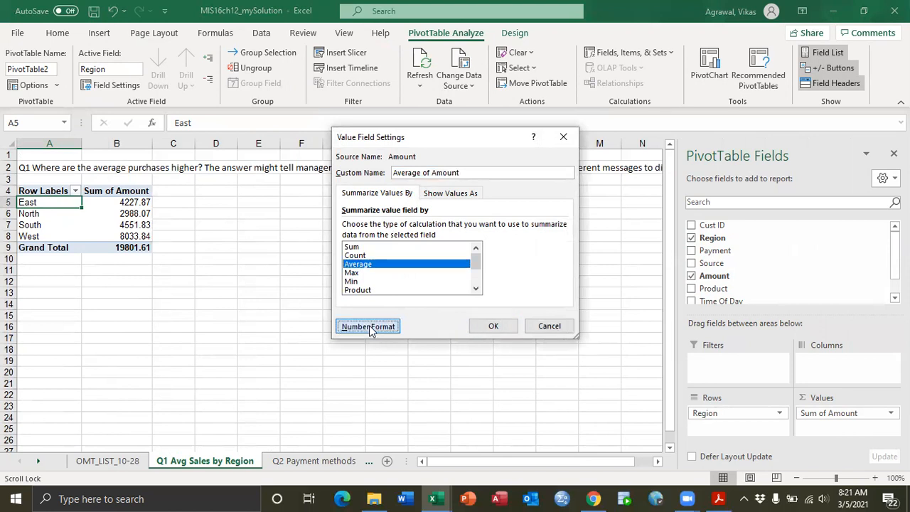
pyautogui.click(307, 152)
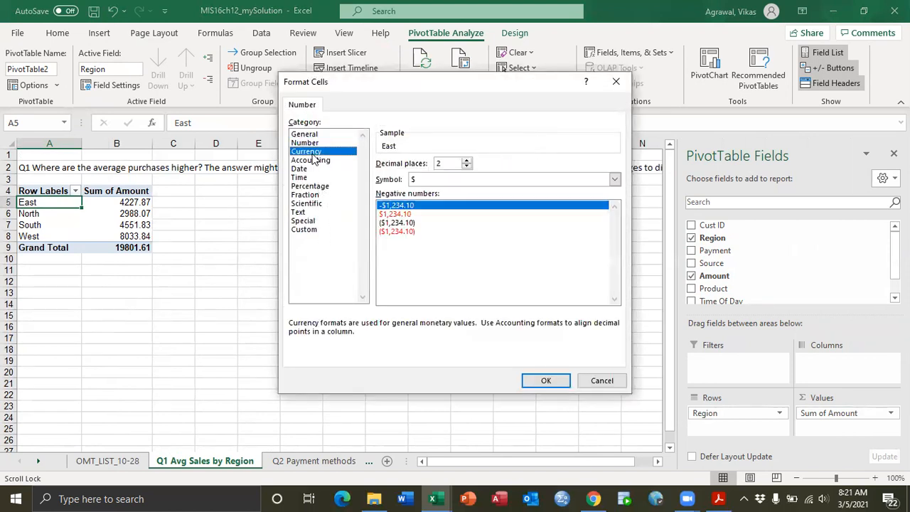
pyautogui.click(466, 167)
pyautogui.click(466, 167)
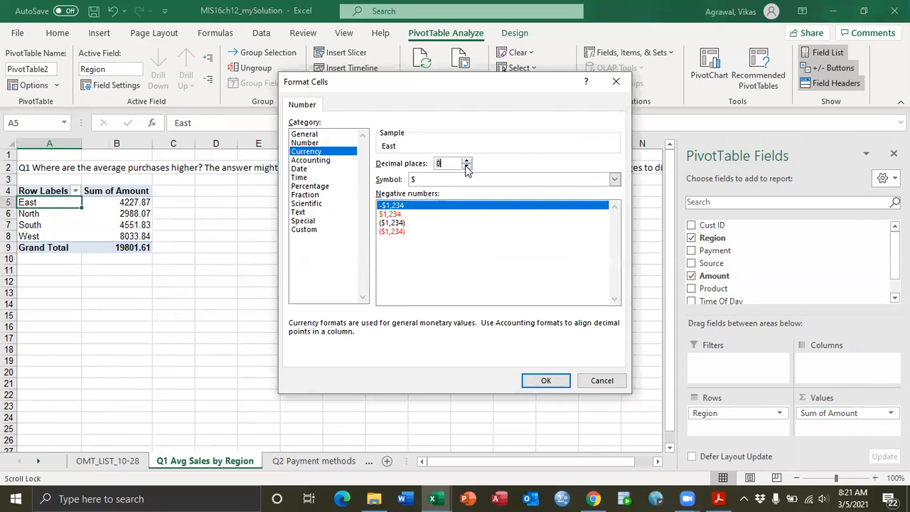
pyautogui.click(533, 383)
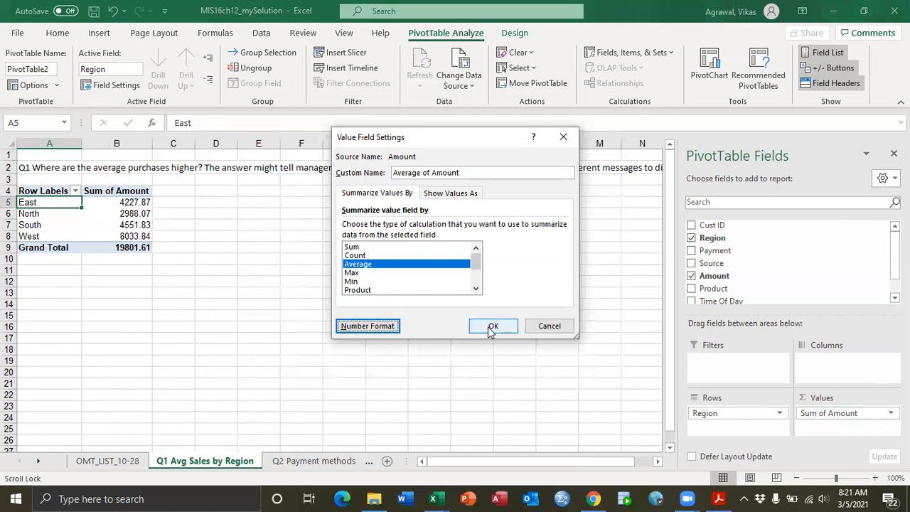
pyautogui.click(491, 329)
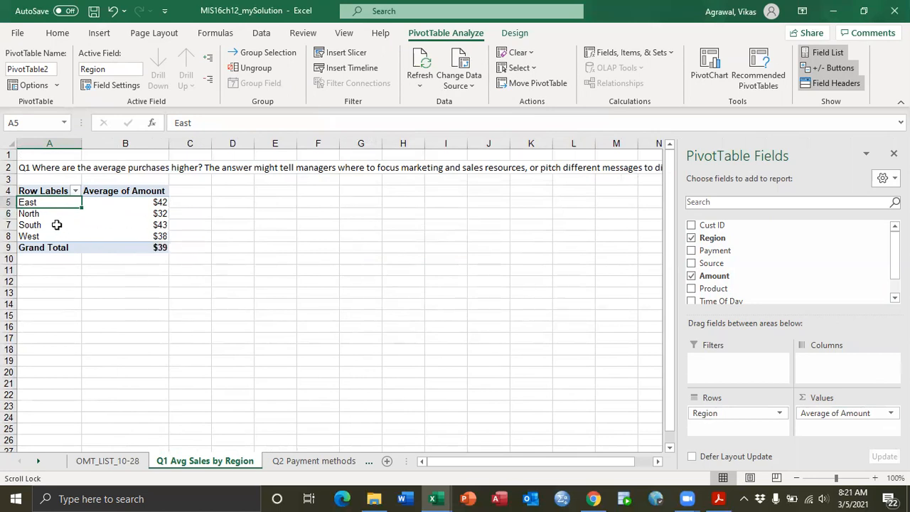
pyautogui.click(112, 226)
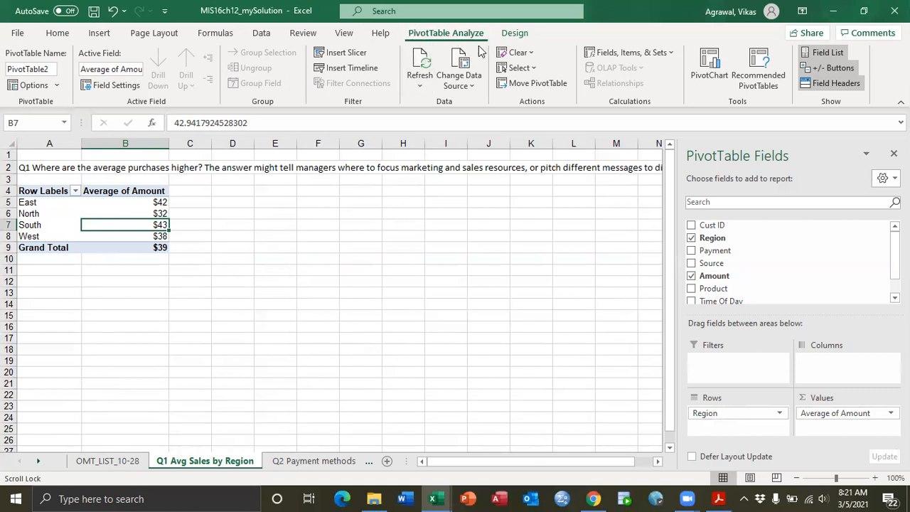
# Step: Insert a clustered column PivotChart beside the pivot table
pyautogui.click(709, 69)
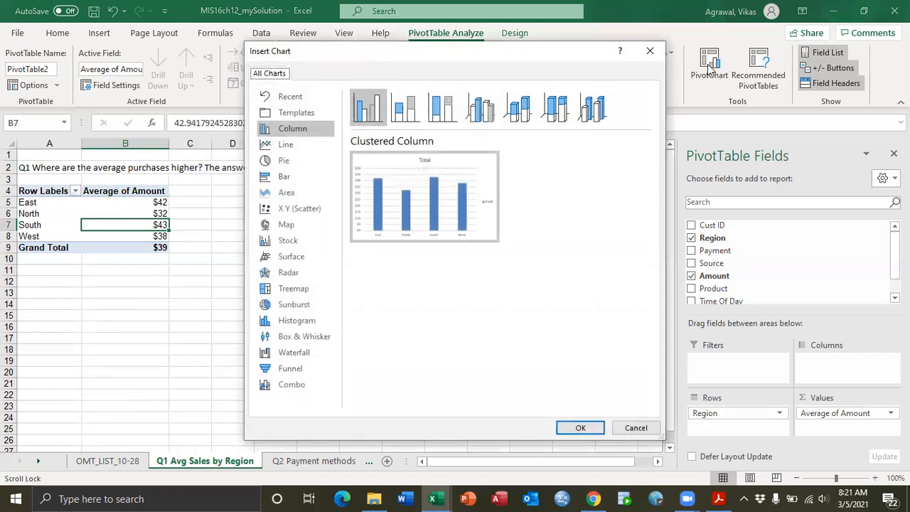
pyautogui.moveTo(386, 271)
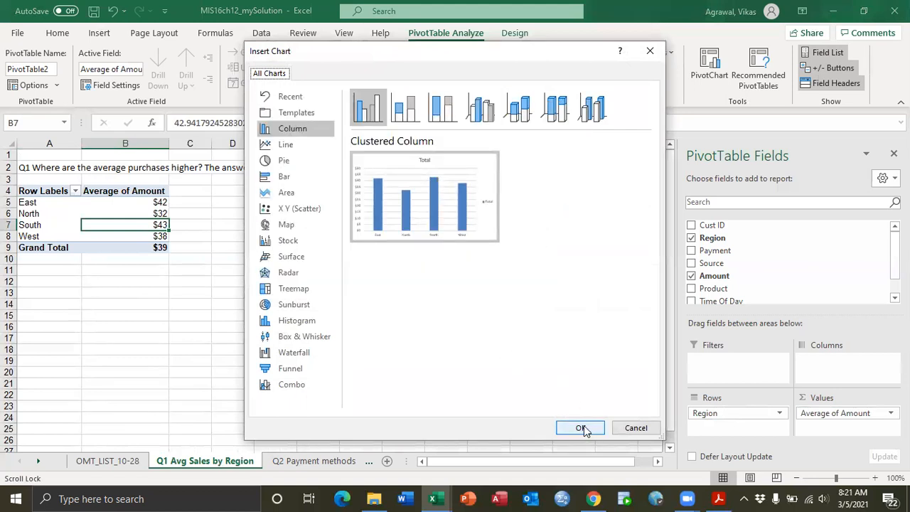
pyautogui.click(580, 429)
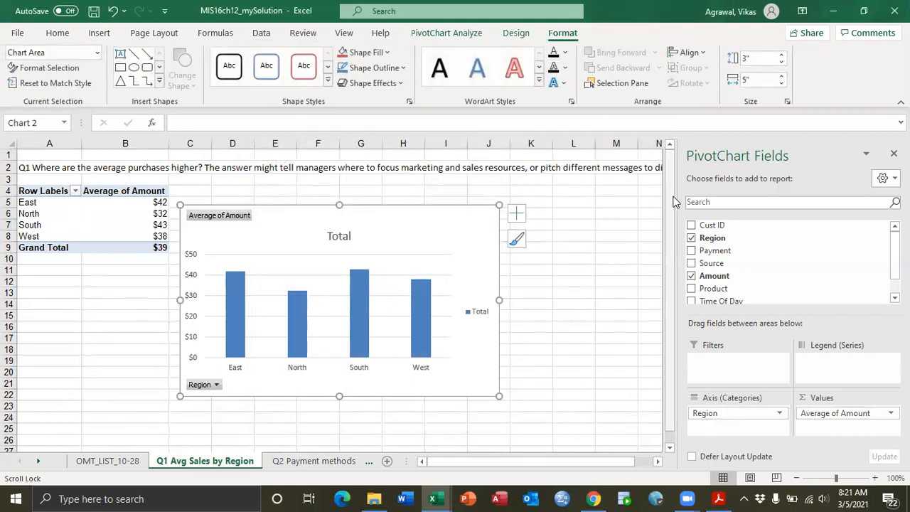
pyautogui.moveTo(356, 219); pyautogui.dragTo(403, 218)
# Step: Title the chart 'Average Sales by Region' and close the chart side panes
pyautogui.doubleClick(398, 235)
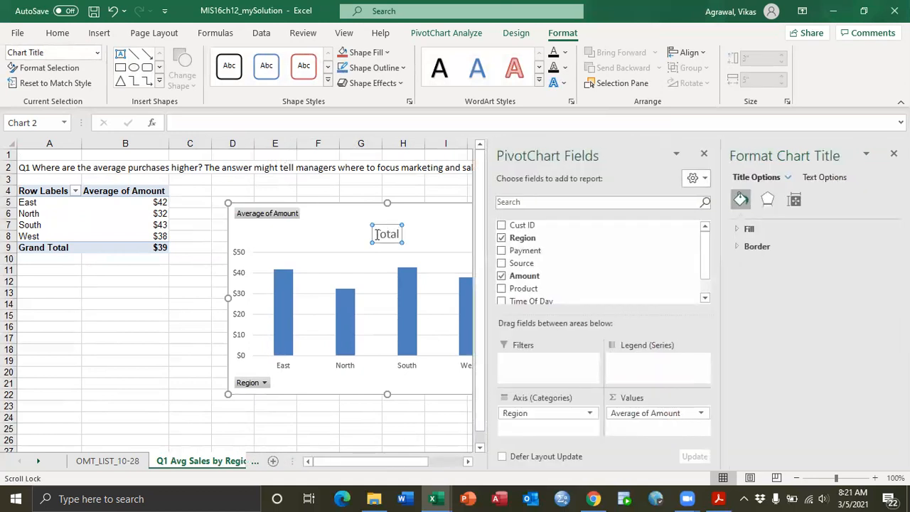
pyautogui.doubleClick(383, 235)
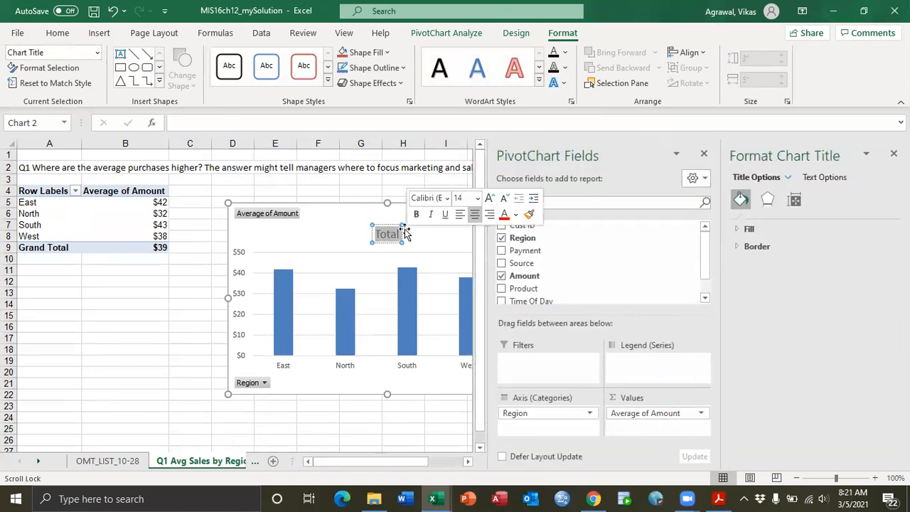
pyautogui.write('Aver')
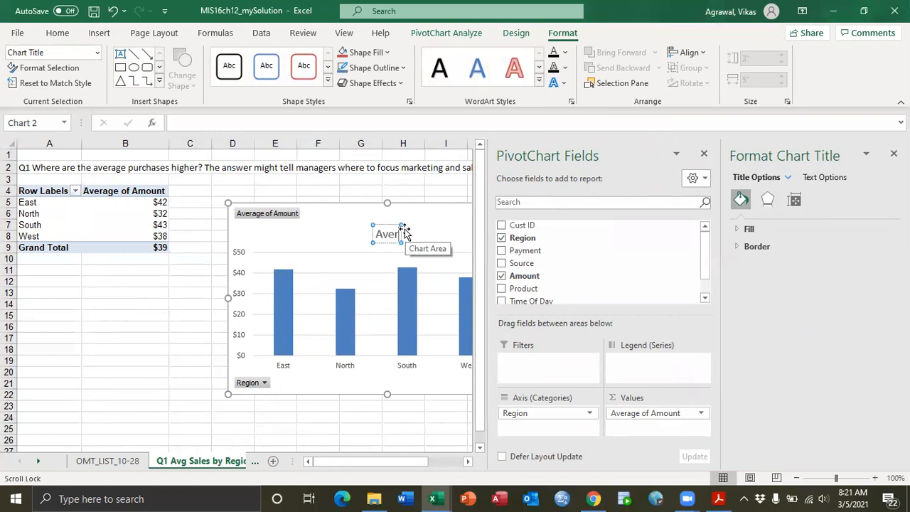
pyautogui.write('age Sales')
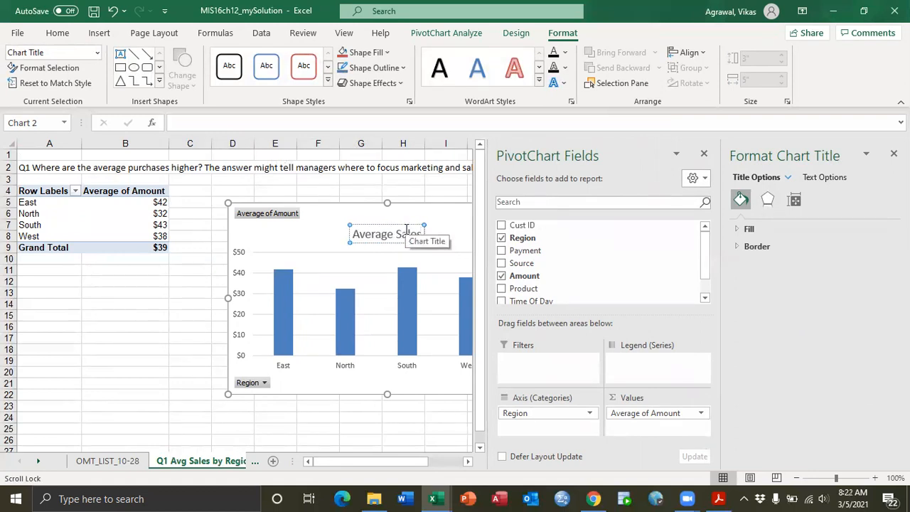
pyautogui.write(' by Region')
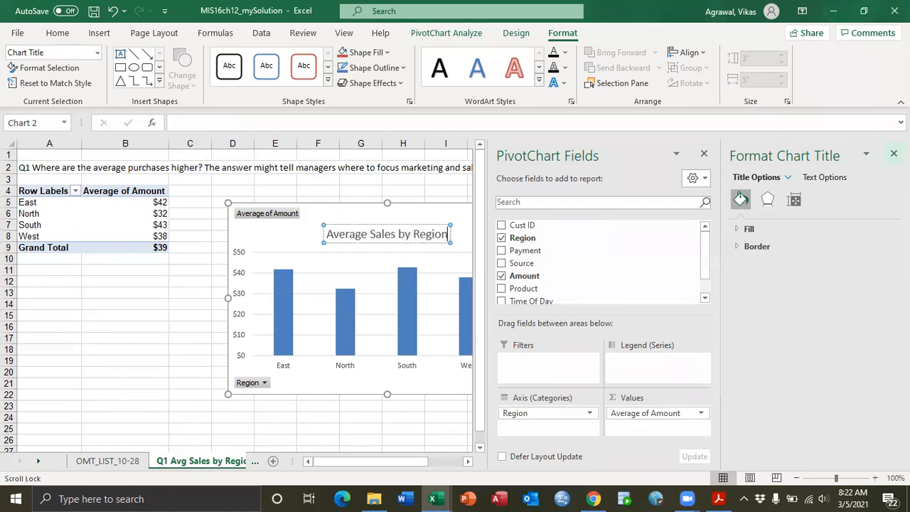
pyautogui.click(895, 153)
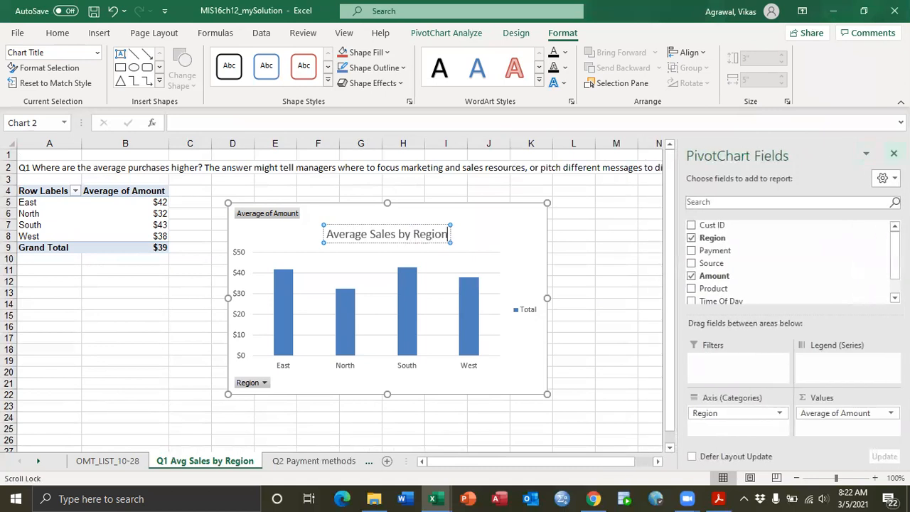
pyautogui.click(894, 154)
pyautogui.click(534, 225)
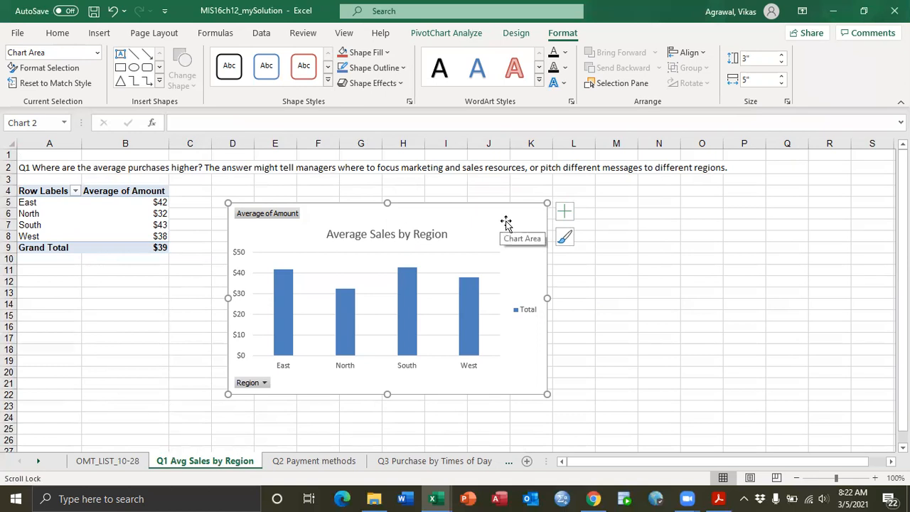
# Step: Add Data Callout labels showing region and average, e.g. 'East, $42'
pyautogui.click(564, 213)
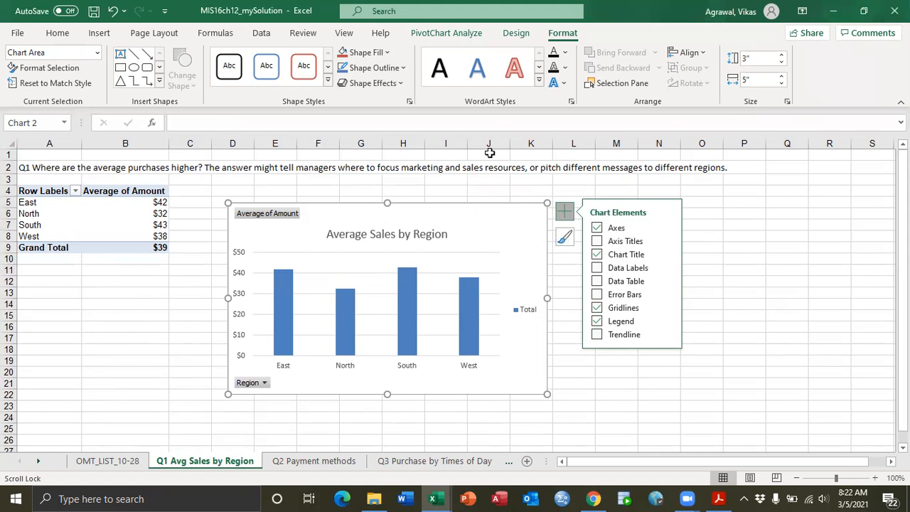
pyautogui.click(513, 34)
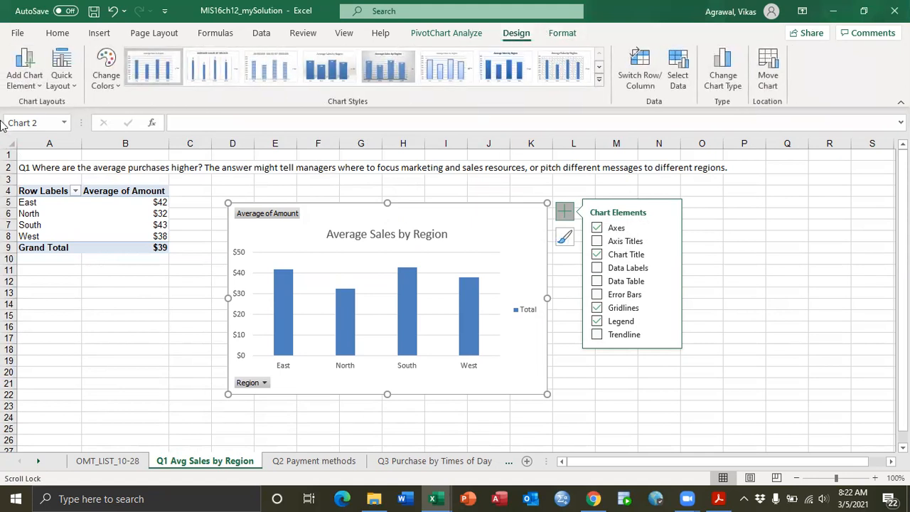
pyautogui.click(30, 85)
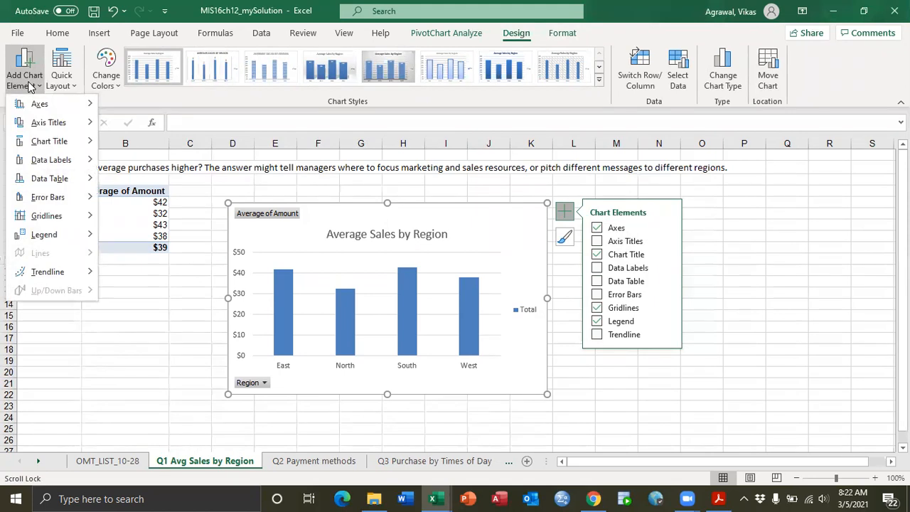
pyautogui.moveTo(35, 159)
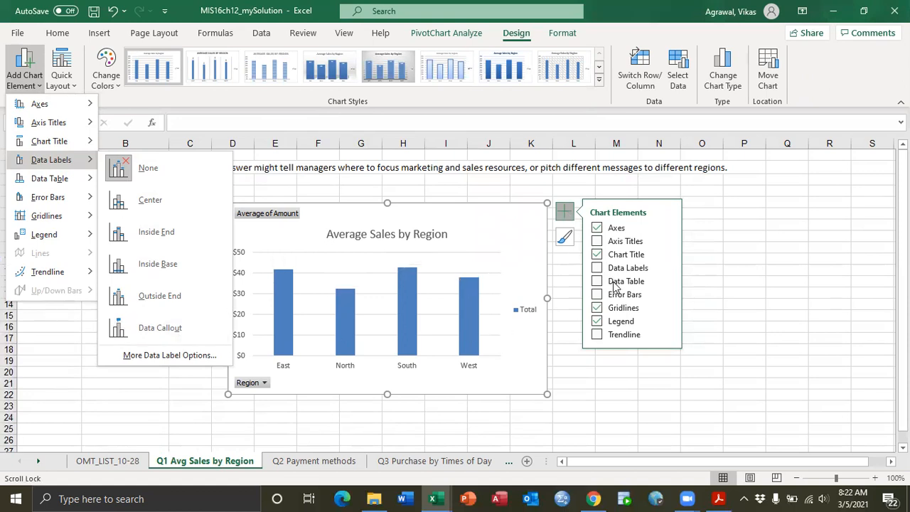
pyautogui.click(569, 213)
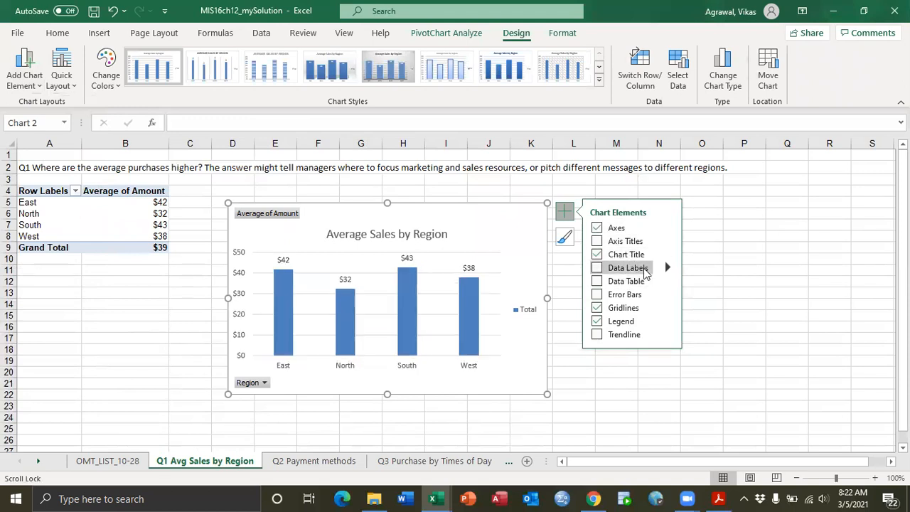
pyautogui.moveTo(667, 267)
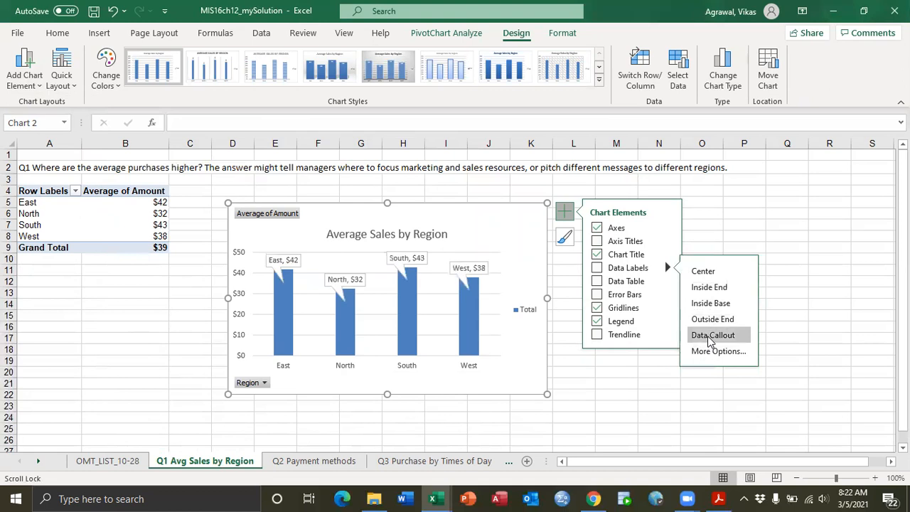
pyautogui.click(709, 335)
pyautogui.click(772, 267)
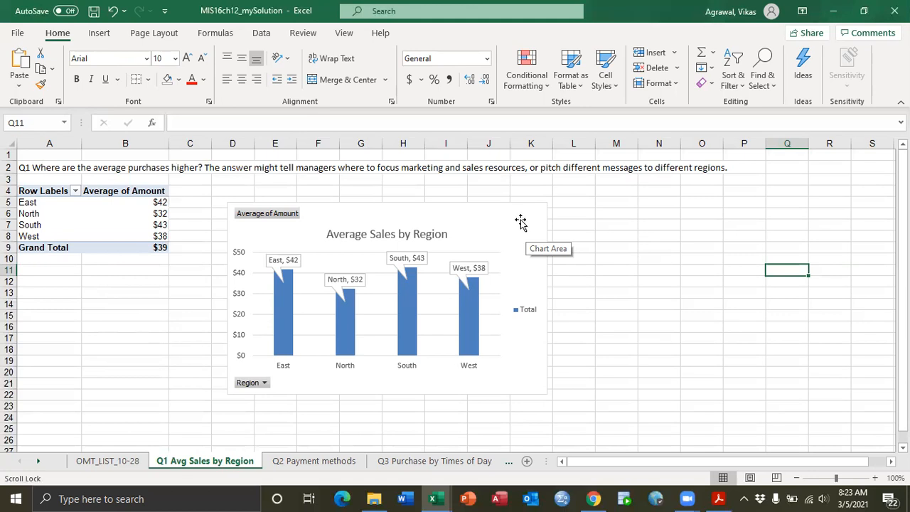
# Step: Enter 'Interpretation:' in cell D24 below the chart, replacing the 'Recommendations' text typed first
pyautogui.click(235, 417)
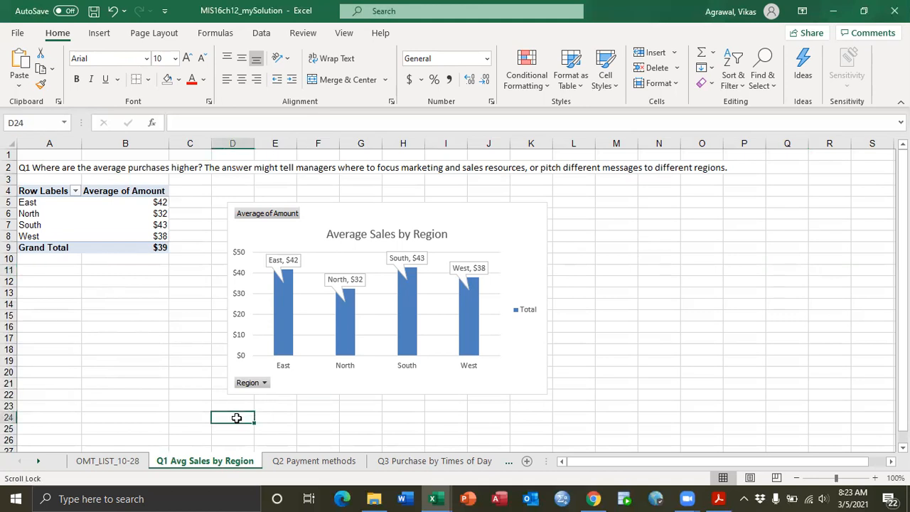
pyautogui.write('Recommendations:')
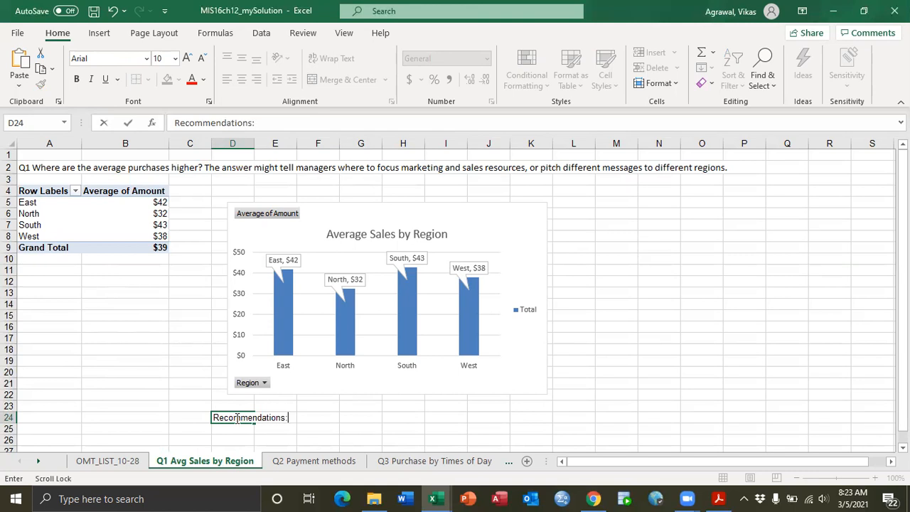
pyautogui.press('BackSpace')
pyautogui.press('BackSpace')
pyautogui.press('BackSpace')
pyautogui.press('BackSpace')
pyautogui.press('BackSpace')
pyautogui.press('BackSpace')
pyautogui.press('BackSpace')
pyautogui.press('BackSpace')
pyautogui.press('BackSpace')
pyautogui.press('BackSpace')
pyautogui.press('BackSpace')
pyautogui.press('BackSpace')
pyautogui.press('BackSpace')
pyautogui.press('BackSpace')
pyautogui.press('BackSpace')
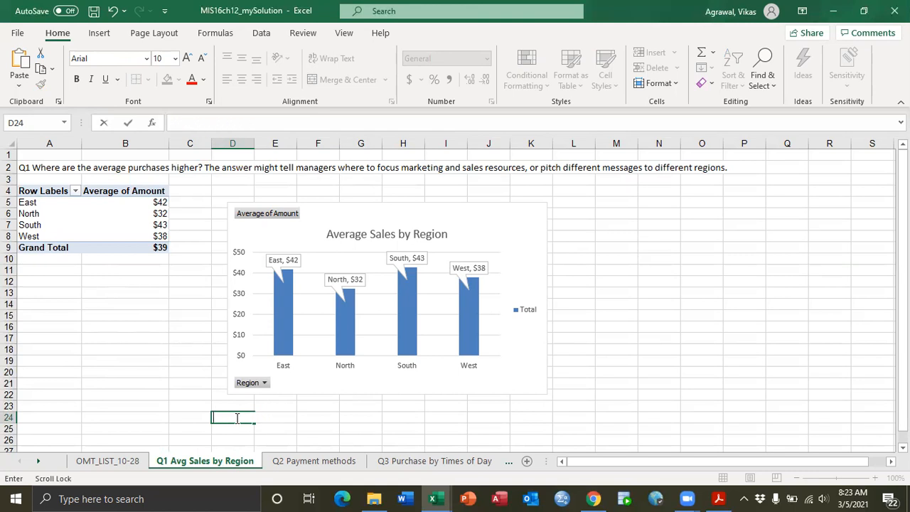
pyautogui.write('Interpretation:')
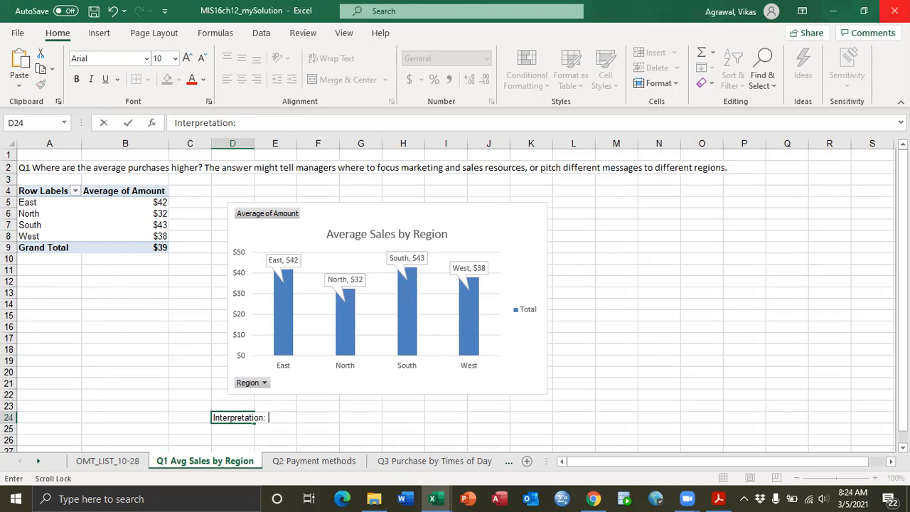
pyautogui.click(743, 278)
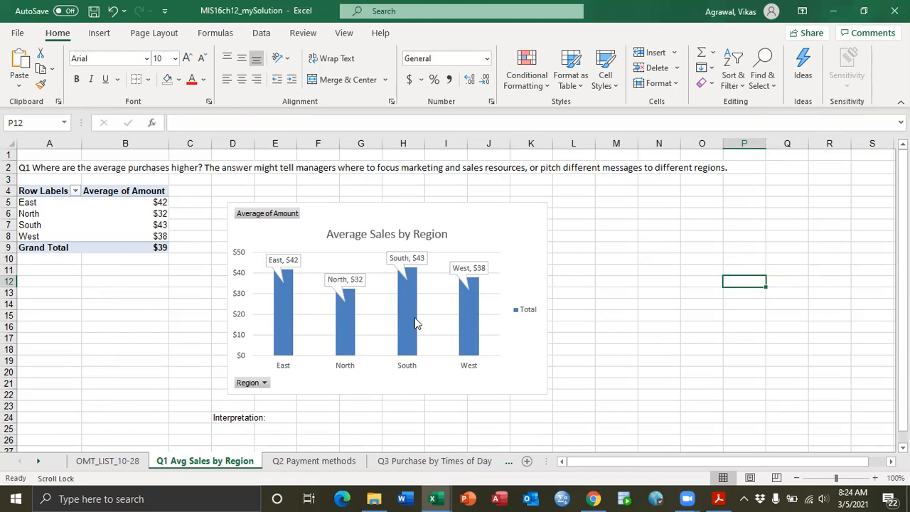
pyautogui.click(490, 212)
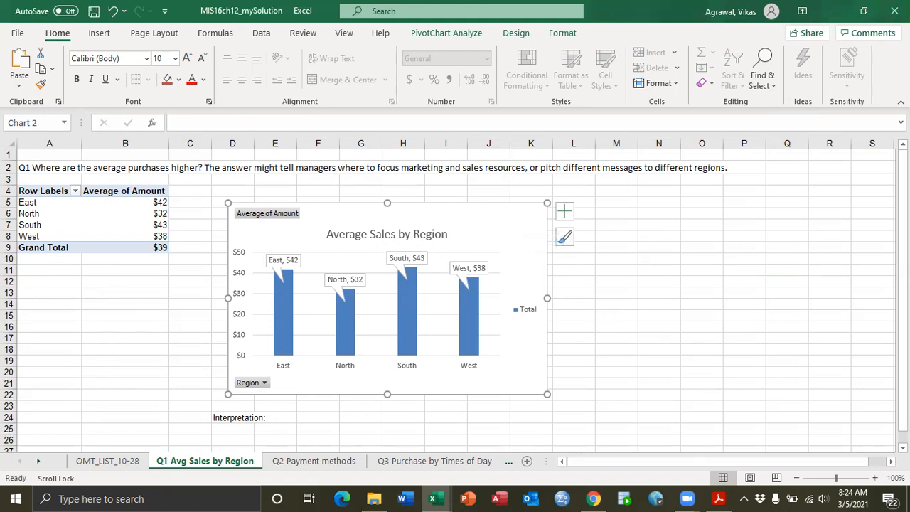
# Step: Insert an empty PivotTable from the OMT_LIST_10-28 data at 'Q2 Payment methods'!$A$4
pyautogui.click(300, 461)
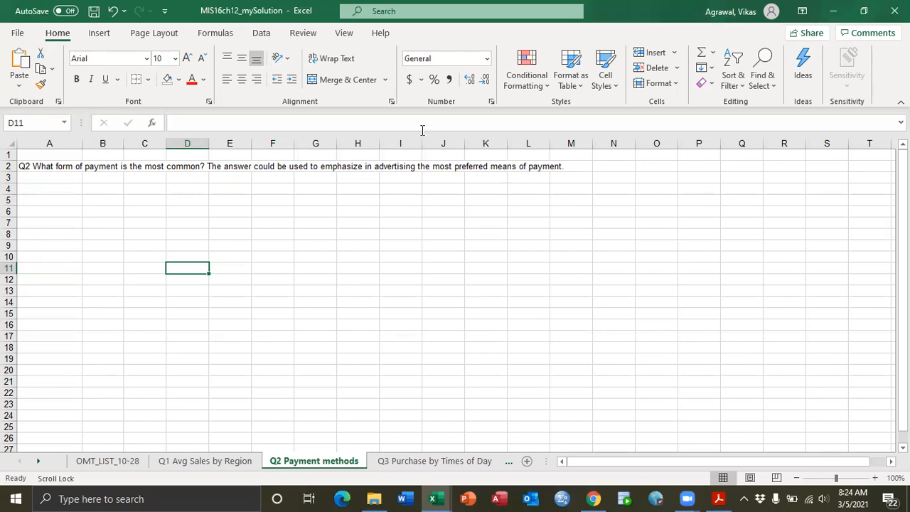
pyautogui.click(104, 464)
pyautogui.click(125, 313)
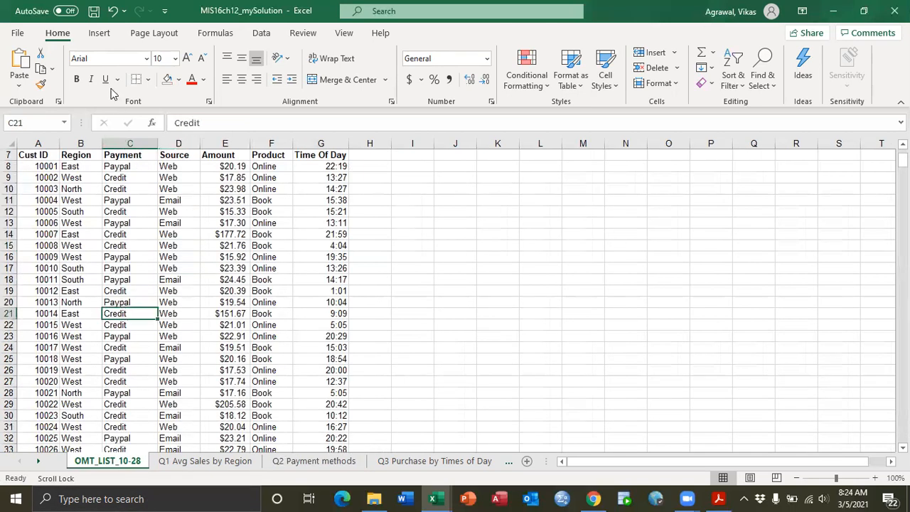
pyautogui.click(99, 33)
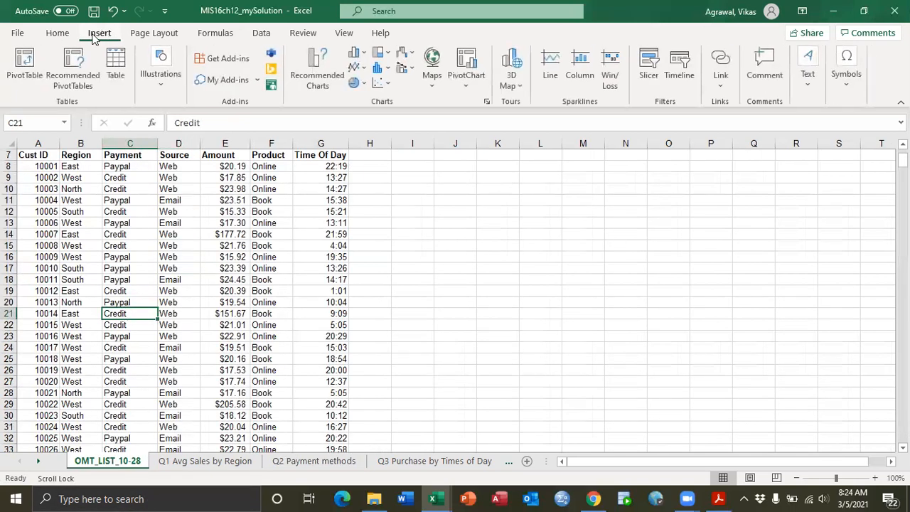
pyautogui.click(23, 62)
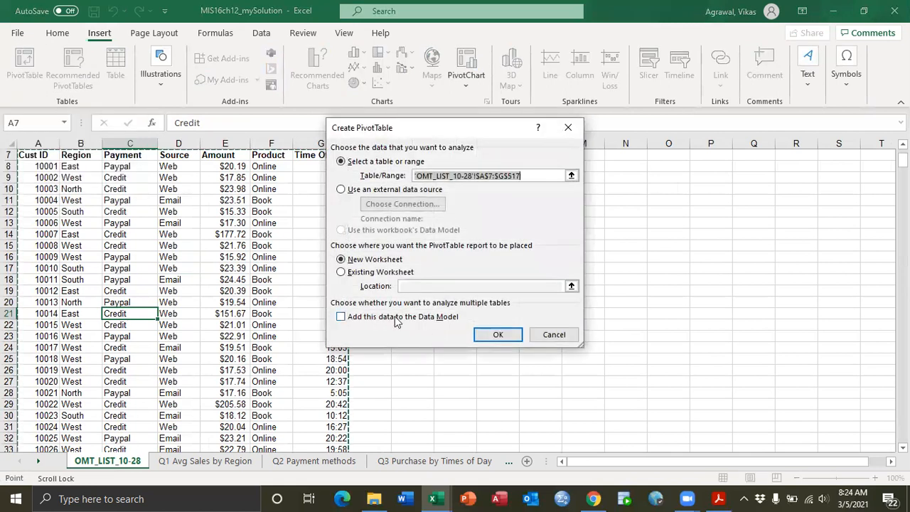
pyautogui.click(356, 275)
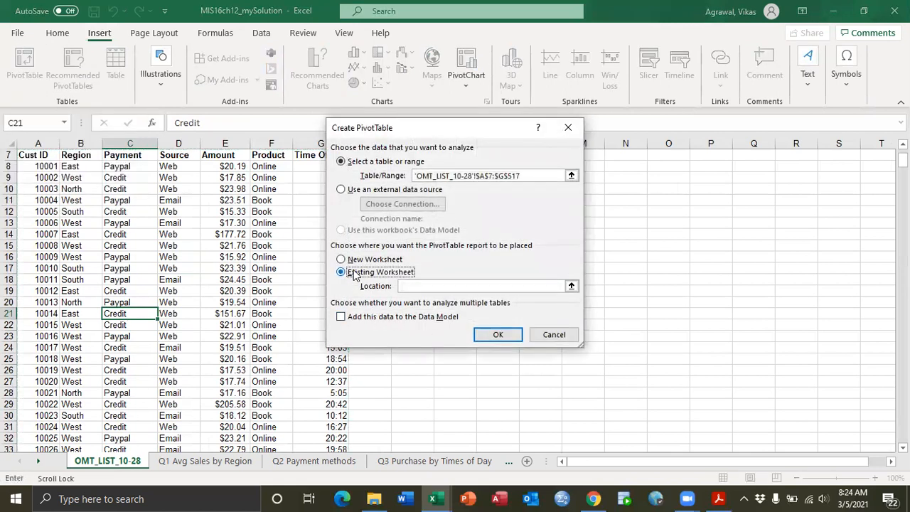
pyautogui.click(571, 286)
pyautogui.click(313, 461)
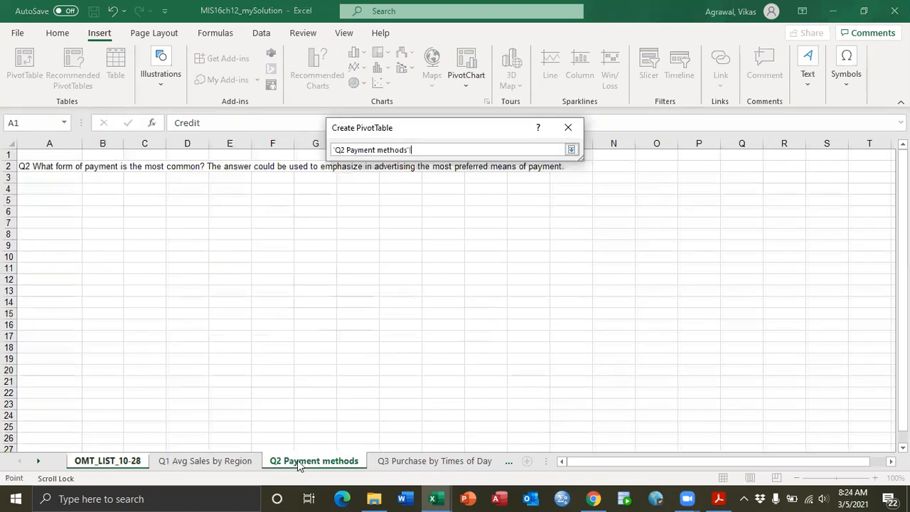
pyautogui.click(57, 186)
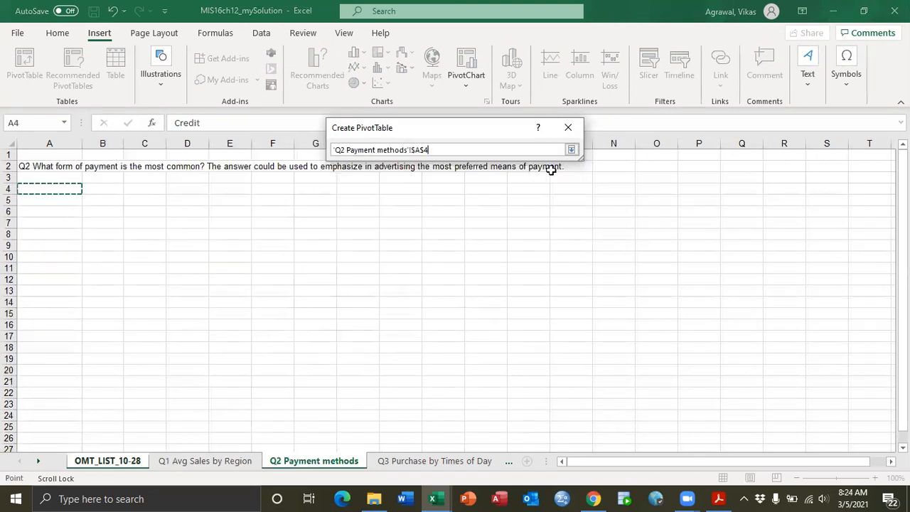
pyautogui.click(572, 150)
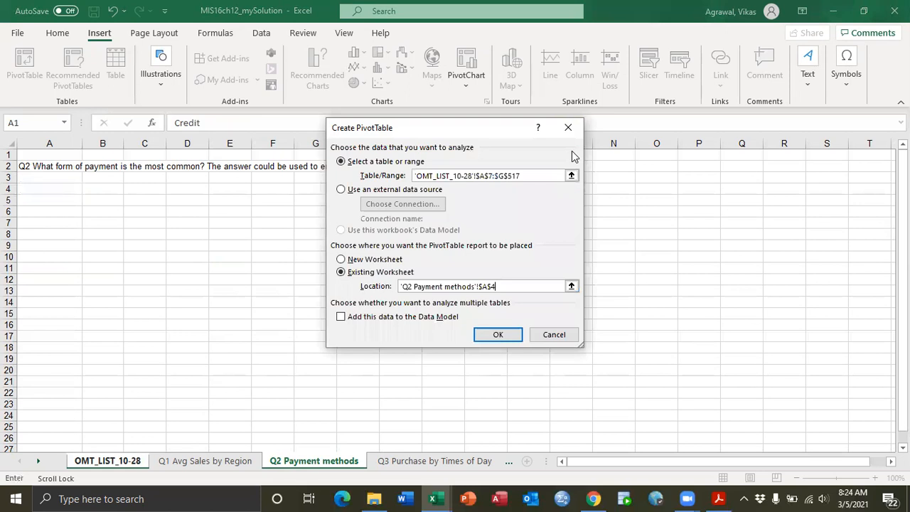
pyautogui.click(504, 339)
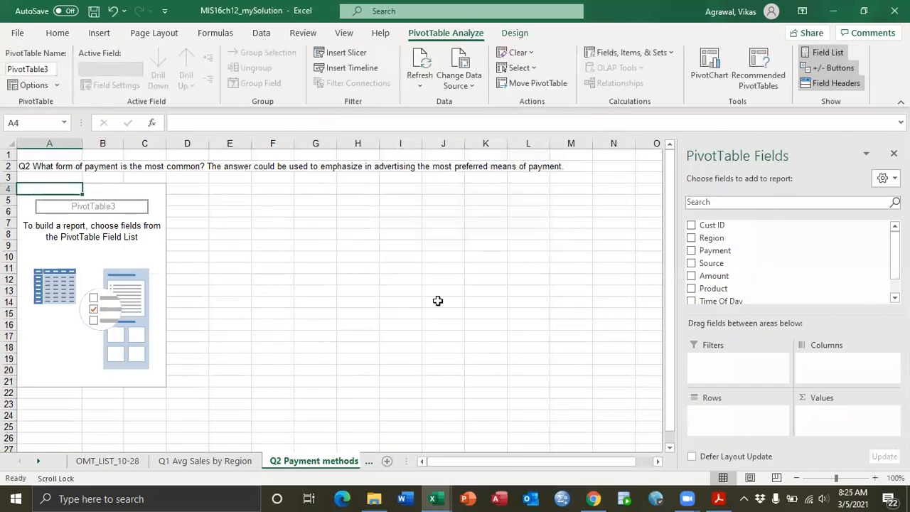
# Step: Add Payment as the row labels and Amount as the summed values
pyautogui.click(692, 252)
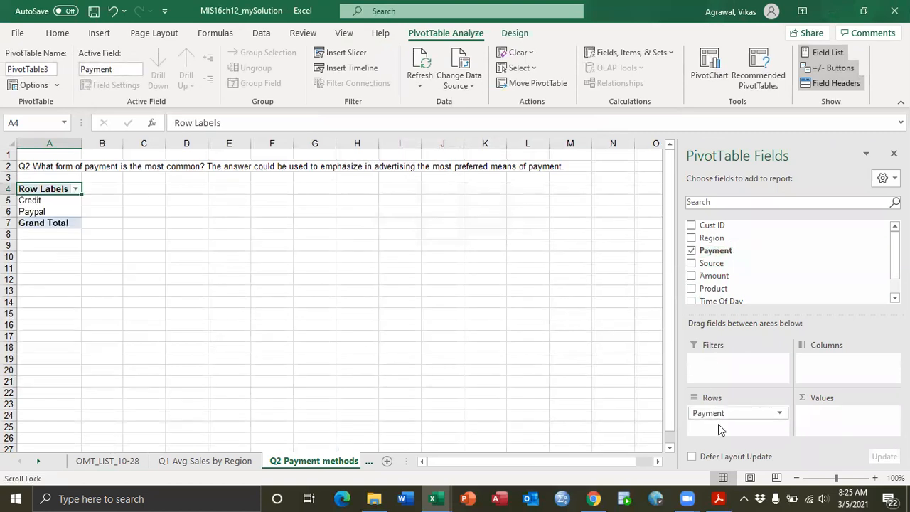
pyautogui.scroll(-1, 776, 288)
pyautogui.scroll(1, 776, 287)
pyautogui.click(692, 277)
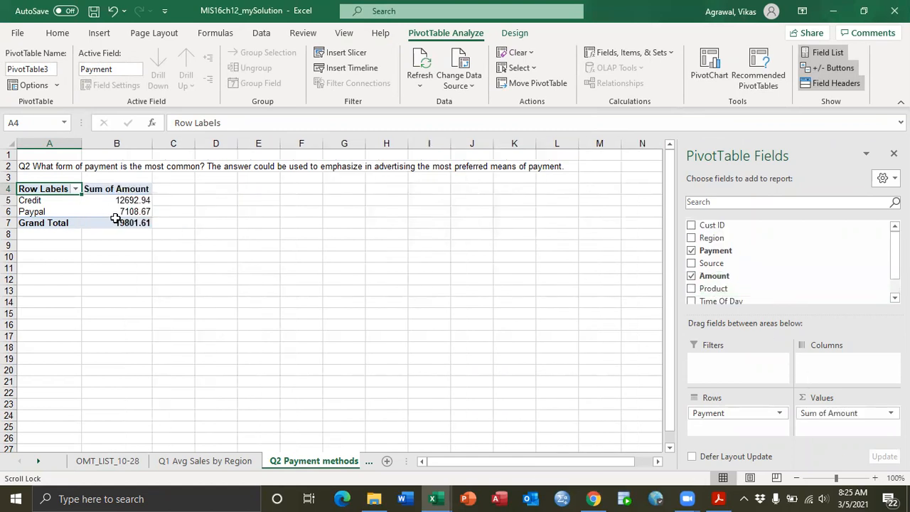
# Step: Format Sum of Amount as Currency with 0 decimal places
pyautogui.moveTo(106, 206)
pyautogui.click(889, 414)
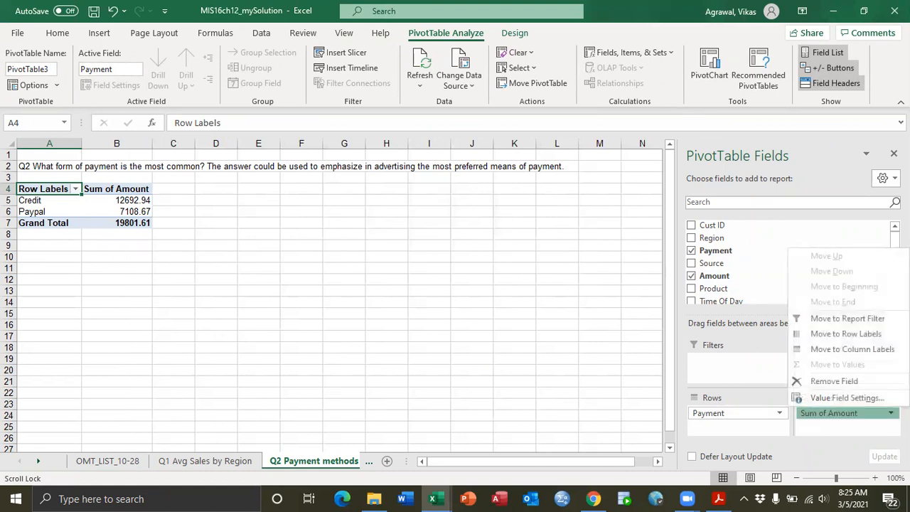
pyautogui.click(172, 318)
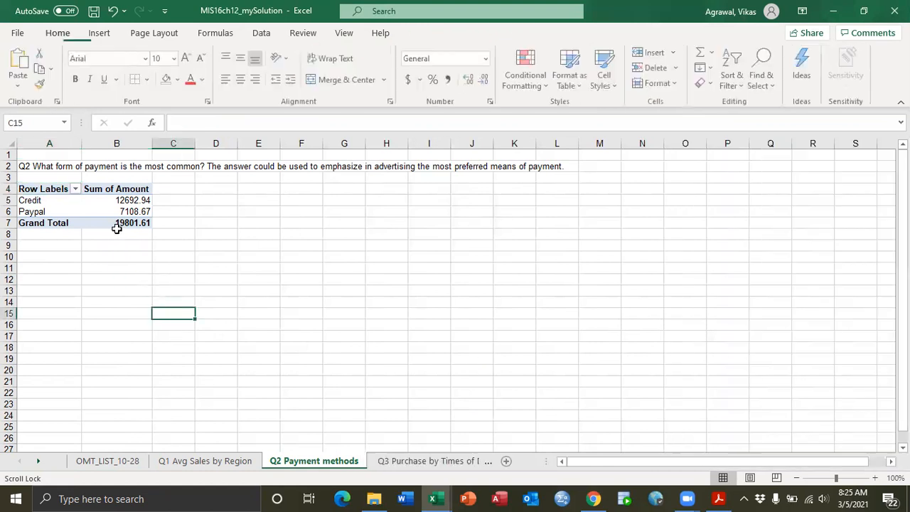
pyautogui.rightClick(136, 196)
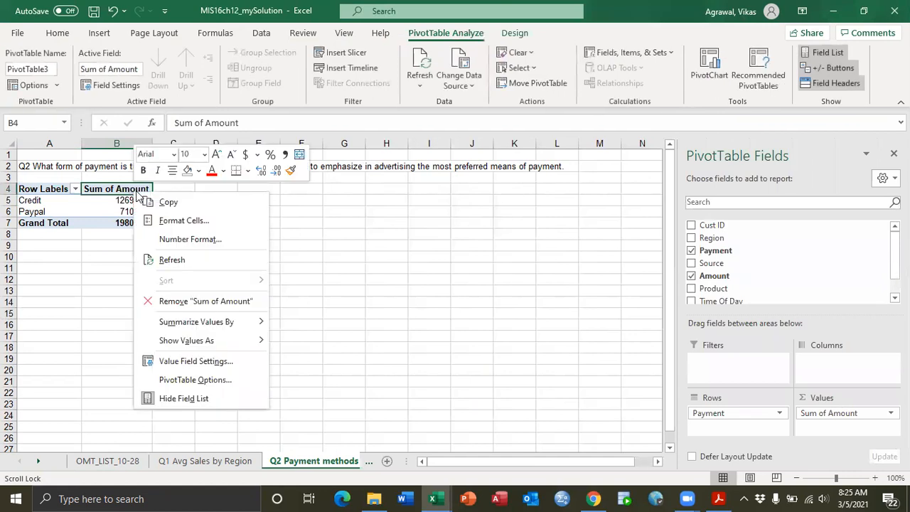
pyautogui.click(197, 362)
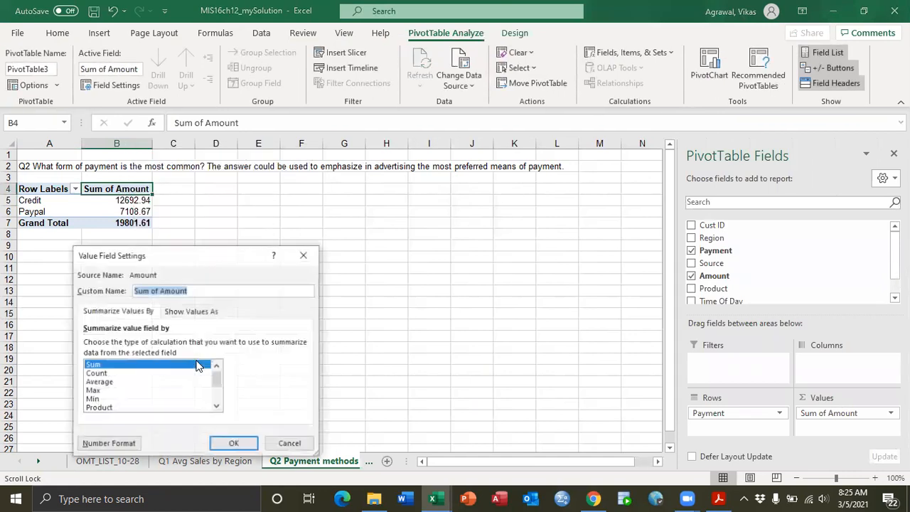
pyautogui.click(111, 445)
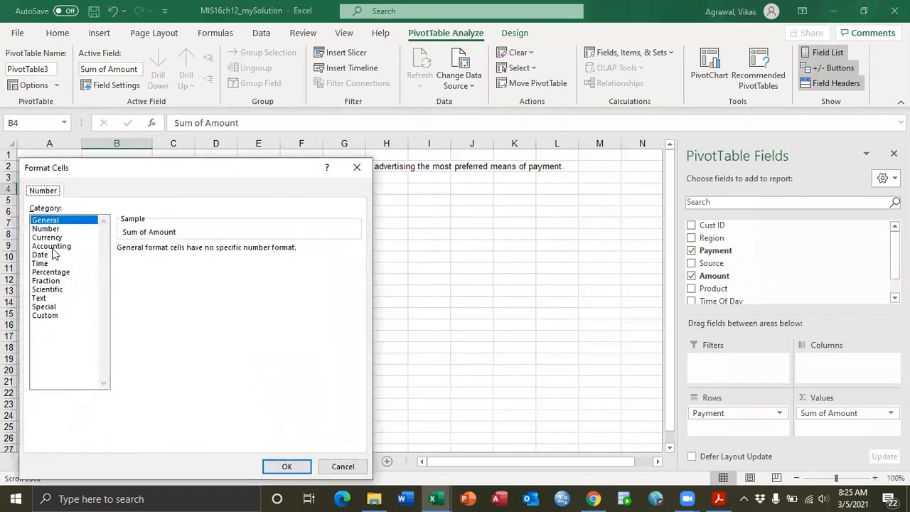
pyautogui.click(50, 238)
pyautogui.click(207, 253)
pyautogui.click(207, 253)
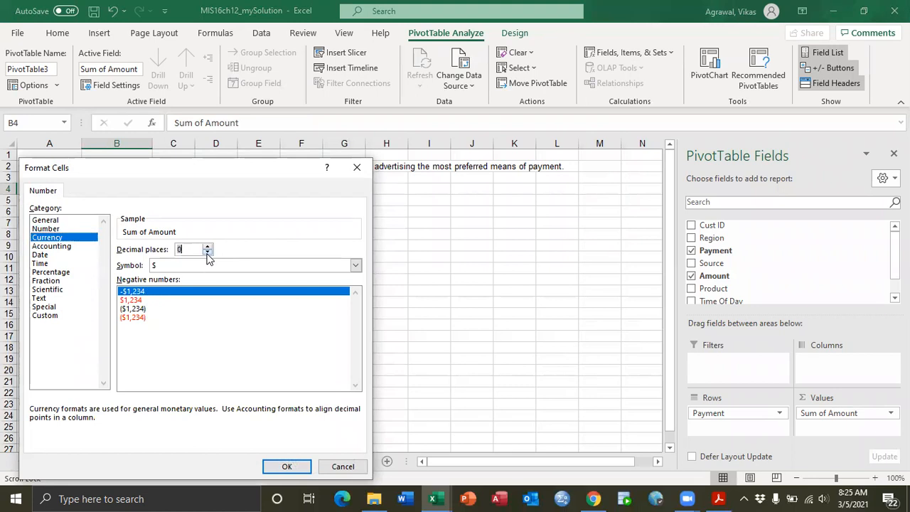
pyautogui.click(285, 468)
pyautogui.click(234, 444)
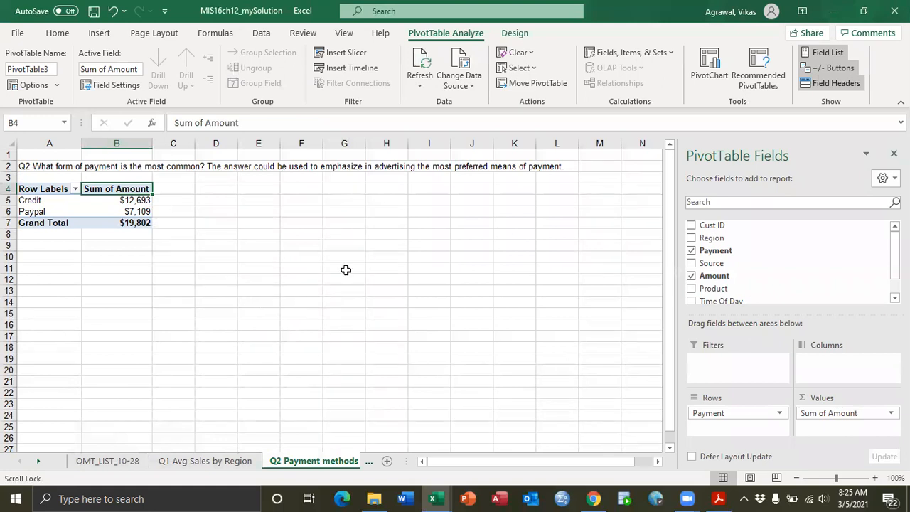
# Step: Hide the field list and choose a Pie PivotChart for the payment pivot table
pyautogui.click(894, 154)
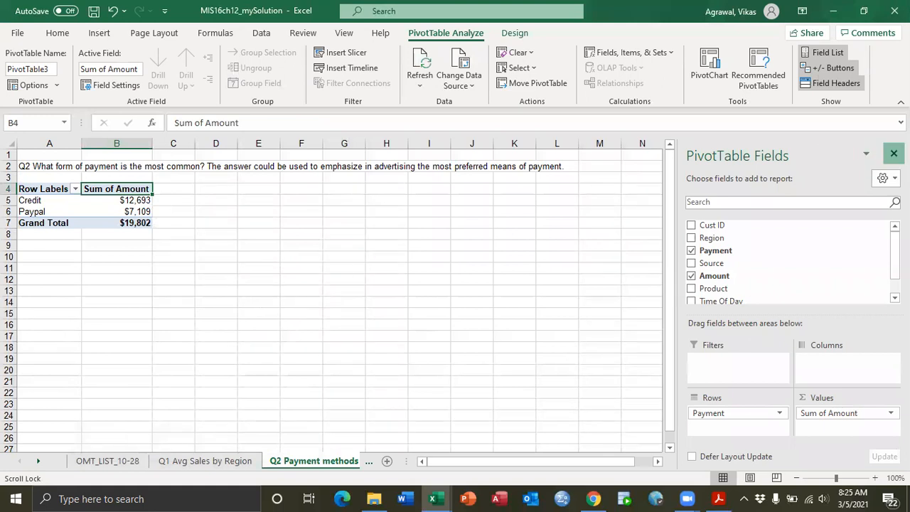
pyautogui.click(95, 204)
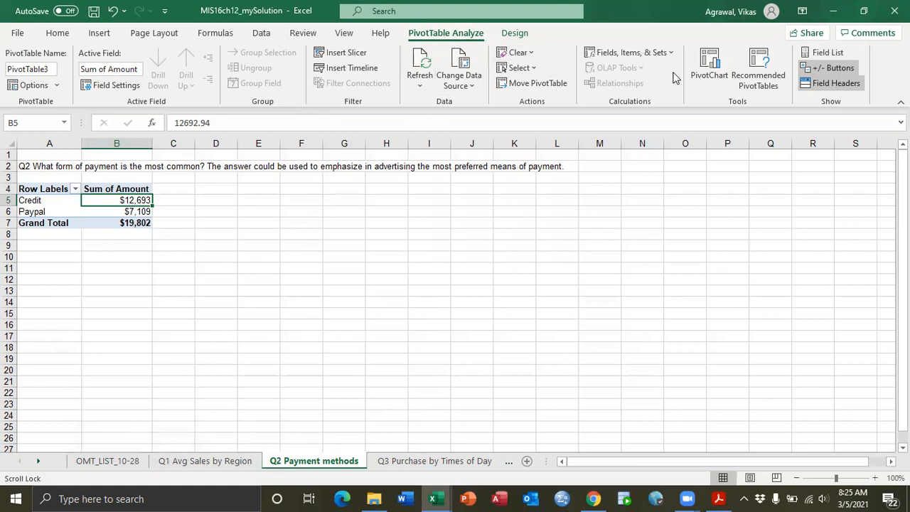
pyautogui.click(711, 63)
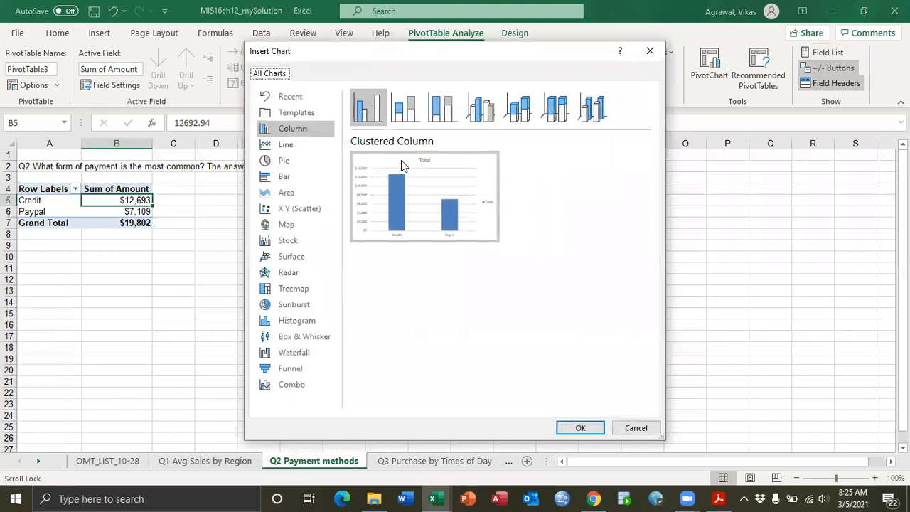
pyautogui.click(284, 162)
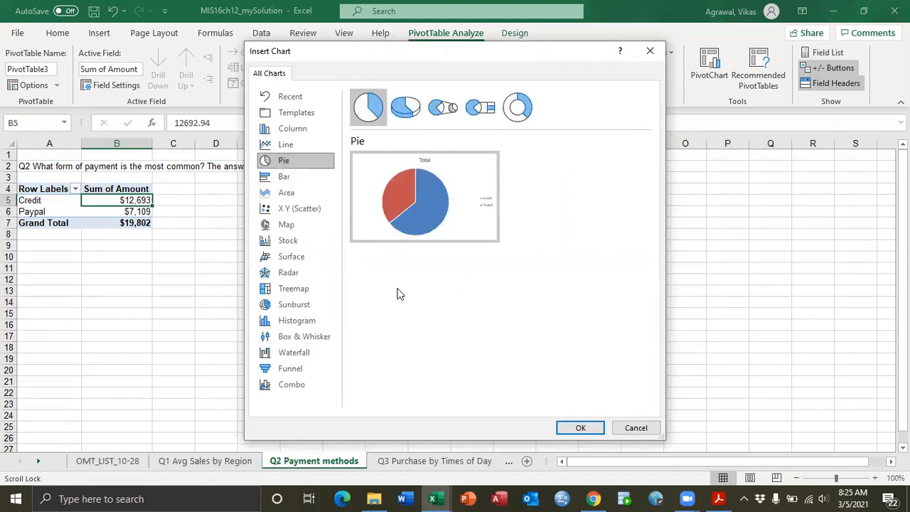
# Step: Insert the pie chart, shift it left, and add Data Callout percentage labels
pyautogui.click(582, 429)
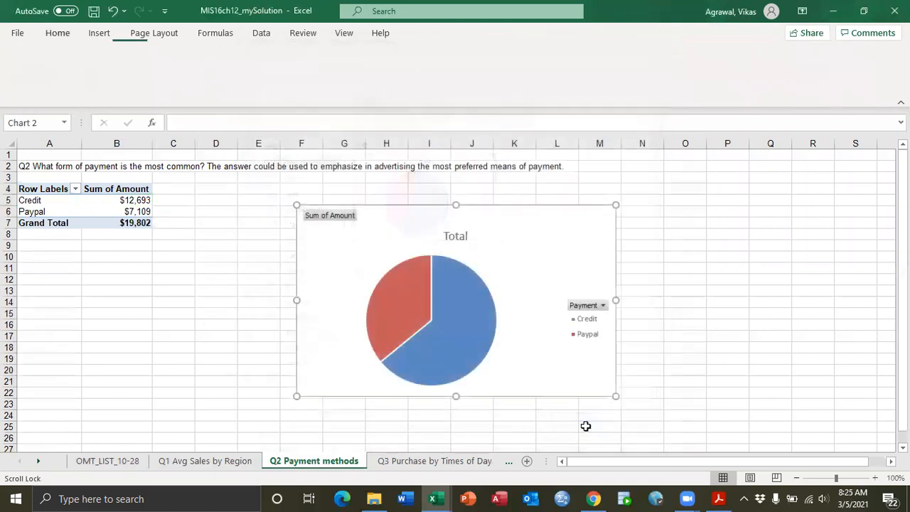
pyautogui.moveTo(533, 224); pyautogui.dragTo(502, 229)
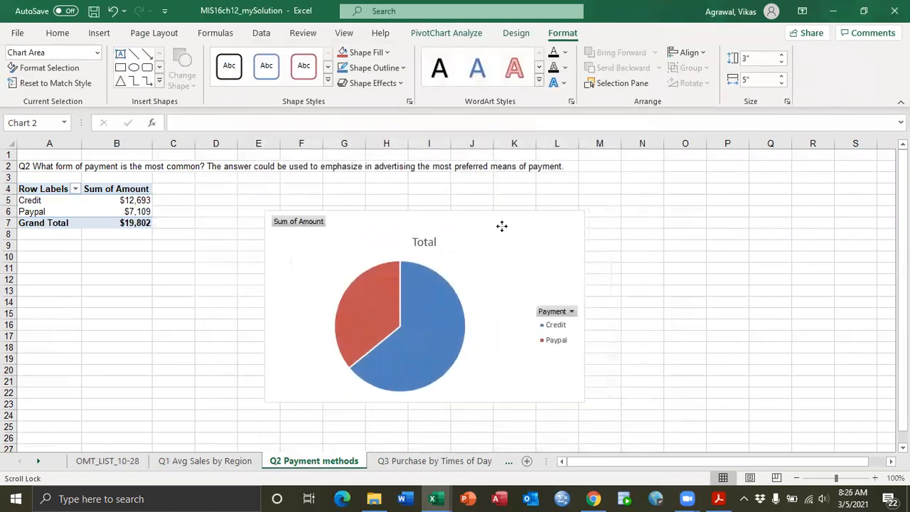
pyautogui.click(603, 222)
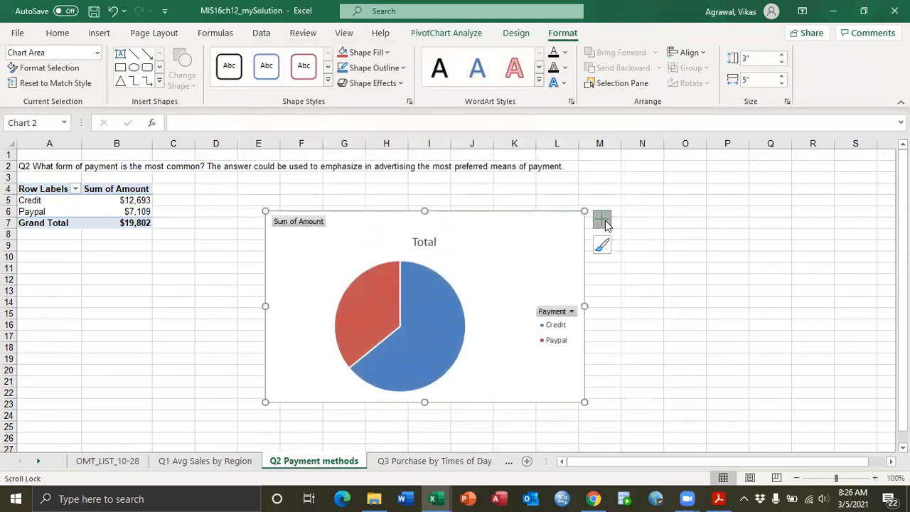
pyautogui.click(705, 249)
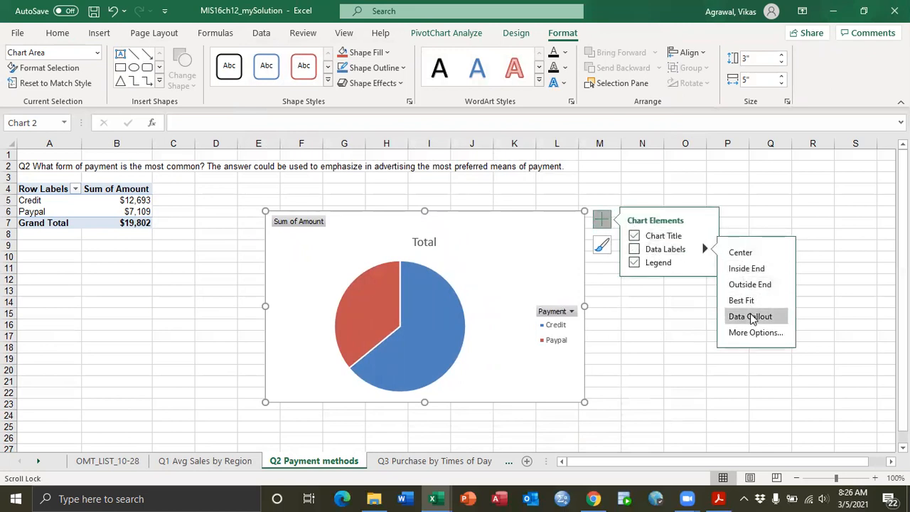
pyautogui.click(749, 316)
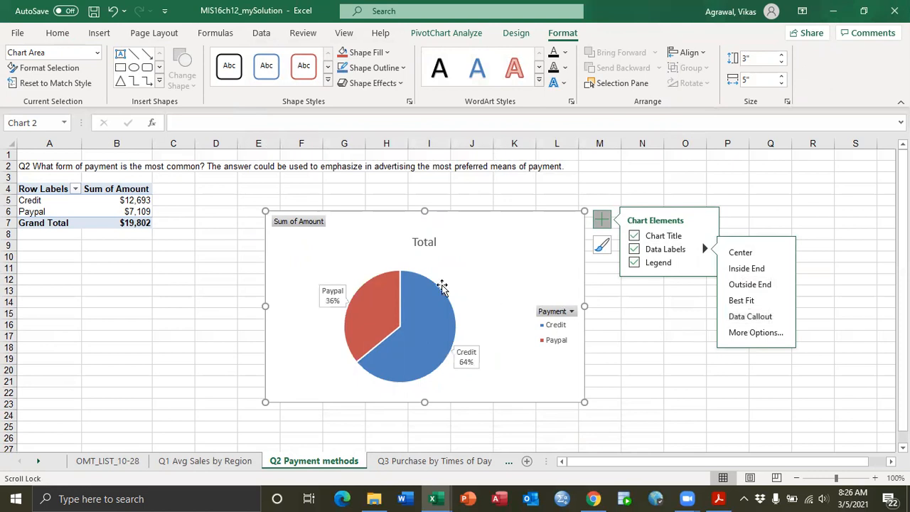
# Step: Retitle the chart 'Total Sales by Payment Type' and nudge it up and left
pyautogui.click(425, 243)
pyautogui.moveTo(415, 243); pyautogui.dragTo(439, 243)
pyautogui.write('Total Sales by Payment')
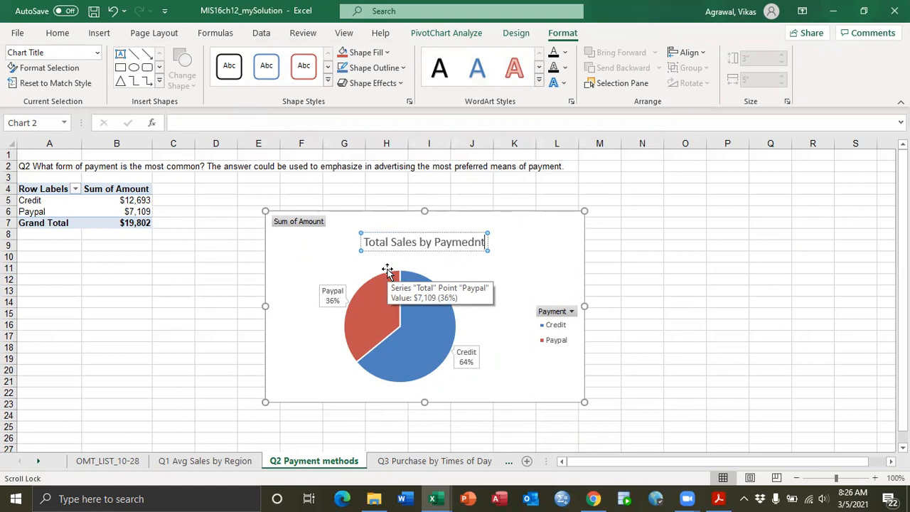
pyautogui.press('BackSpace')
pyautogui.press('BackSpace')
pyautogui.write('nt Type')
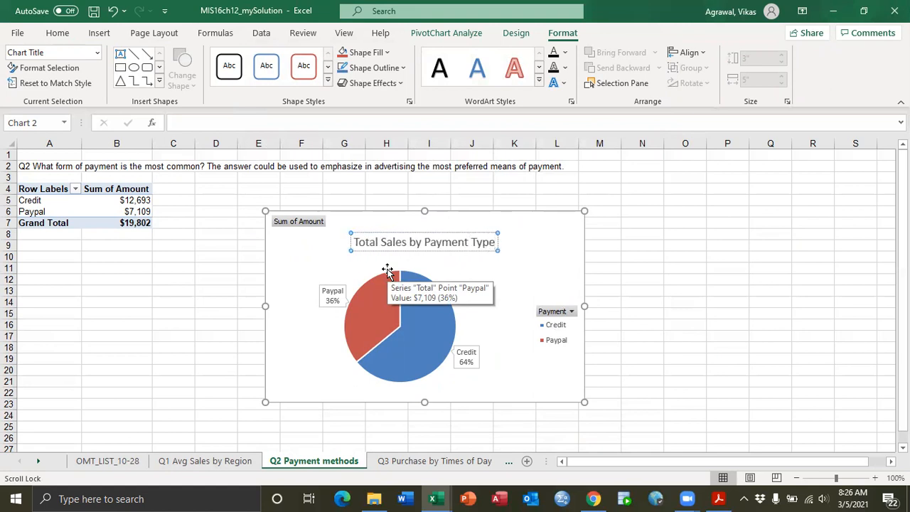
pyautogui.click(675, 268)
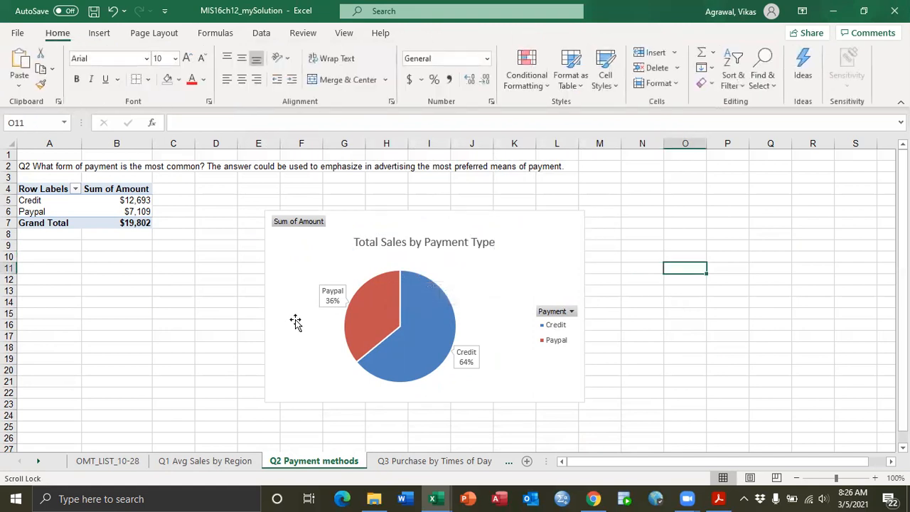
pyautogui.moveTo(526, 238); pyautogui.dragTo(507, 213)
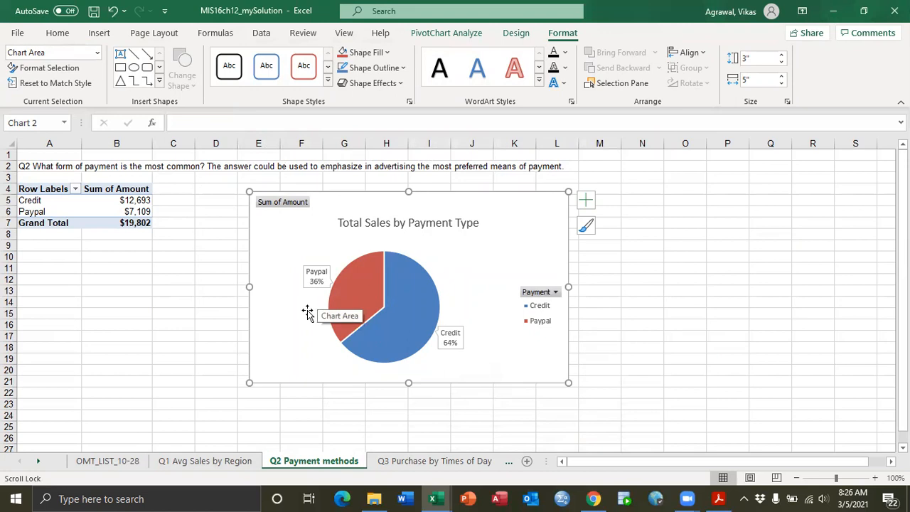
# Step: Go to the 'Q3 Purchase by Times of Day' worksheet
pyautogui.moveTo(332, 302)
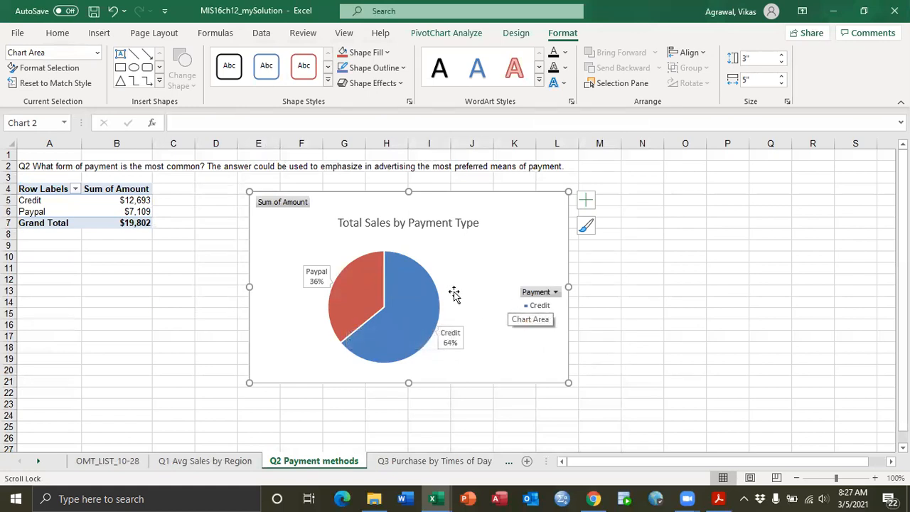
pyautogui.click(418, 462)
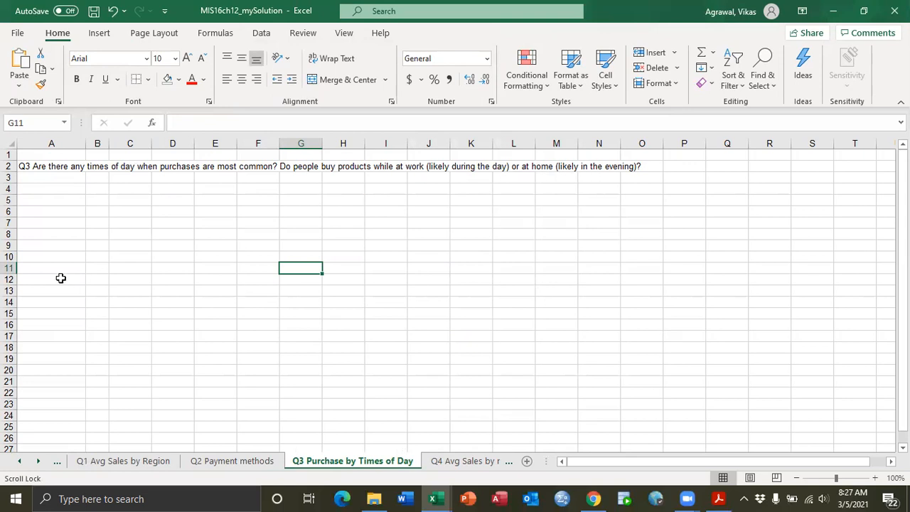
# Step: Insert an empty PivotTable from the OMT_LIST_10-28 data at A4 of the Q3 sheet
pyautogui.click(21, 462)
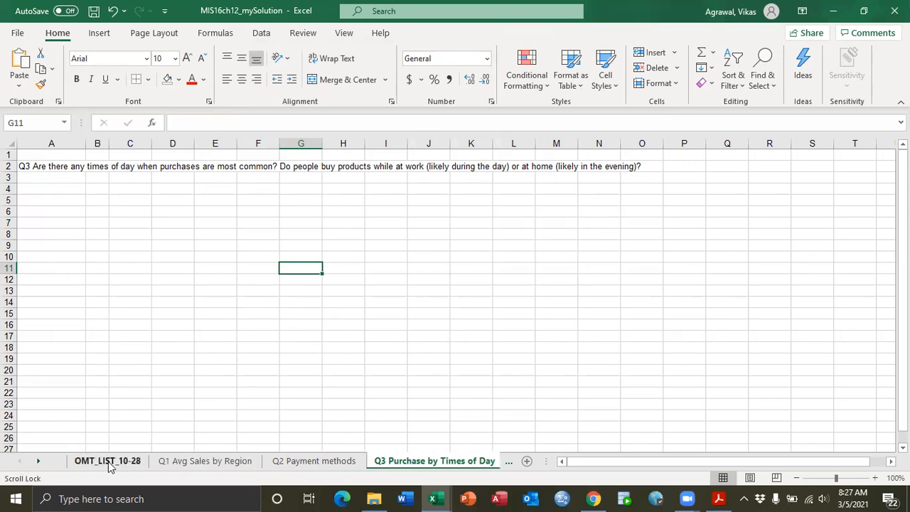
pyautogui.click(108, 463)
pyautogui.scroll(2, 141, 236)
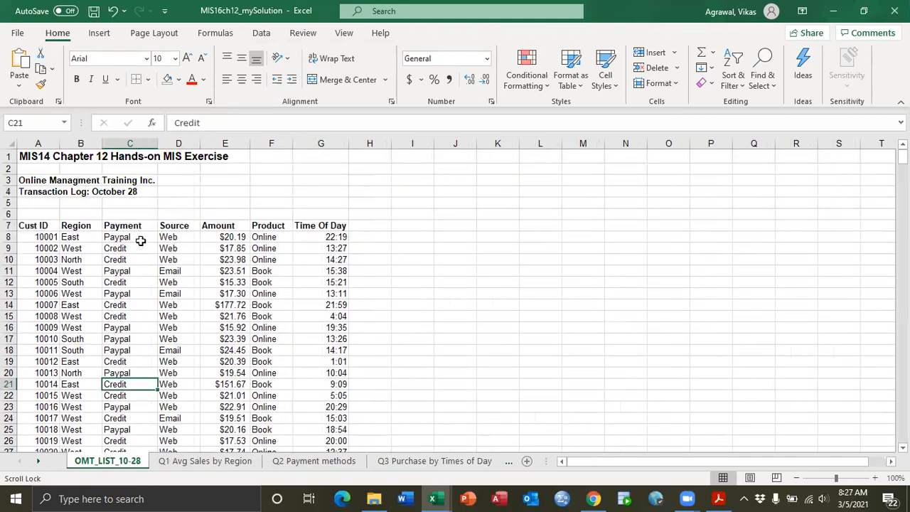
pyautogui.click(100, 37)
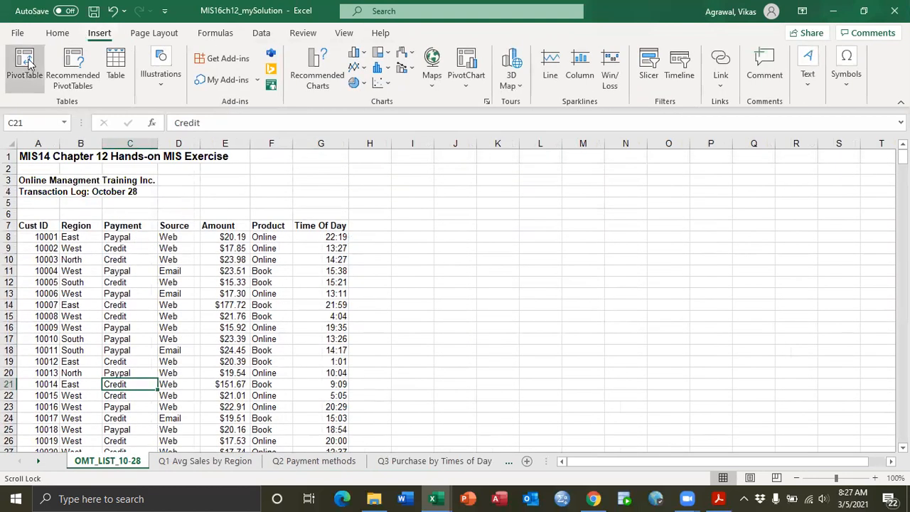
pyautogui.click(24, 63)
pyautogui.click(342, 273)
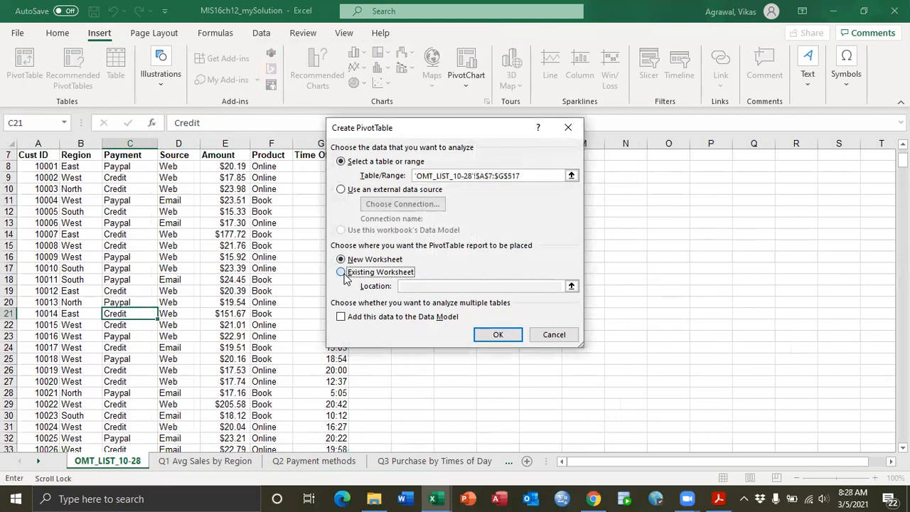
pyautogui.click(571, 286)
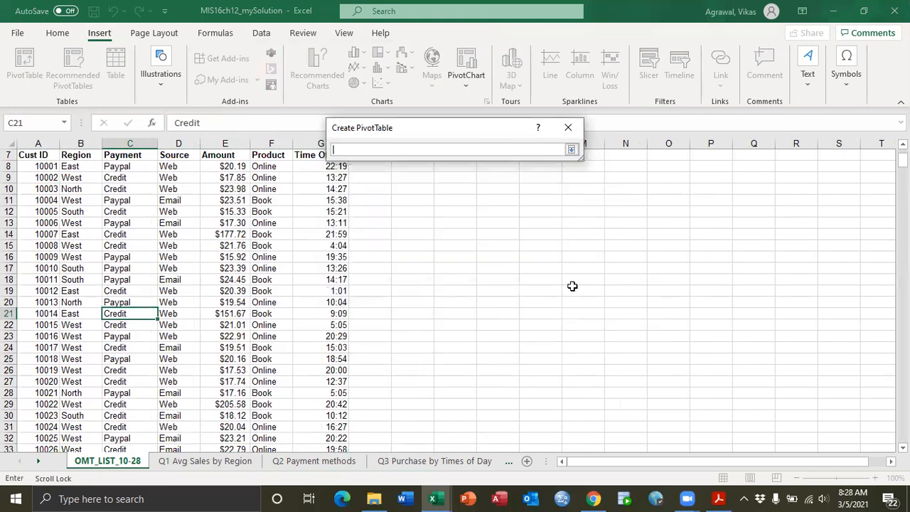
pyautogui.click(441, 461)
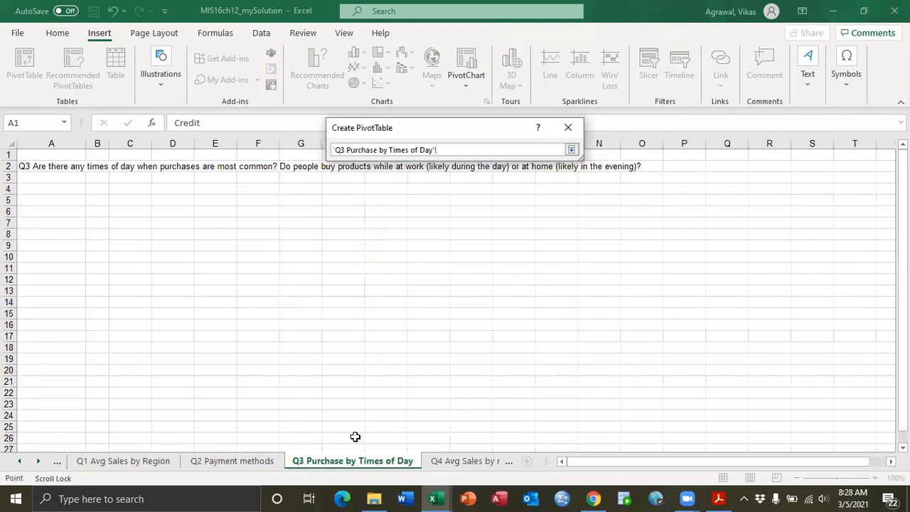
pyautogui.click(32, 189)
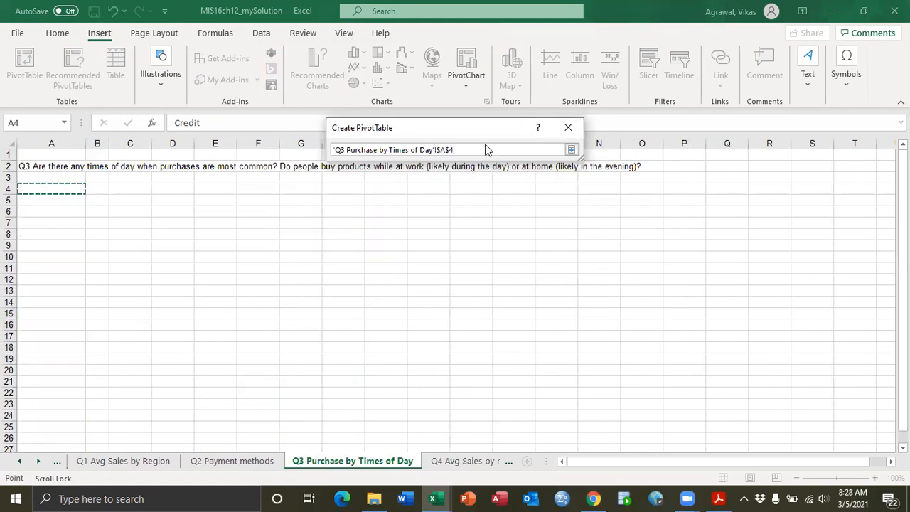
pyautogui.moveTo(476, 132); pyautogui.dragTo(424, 193)
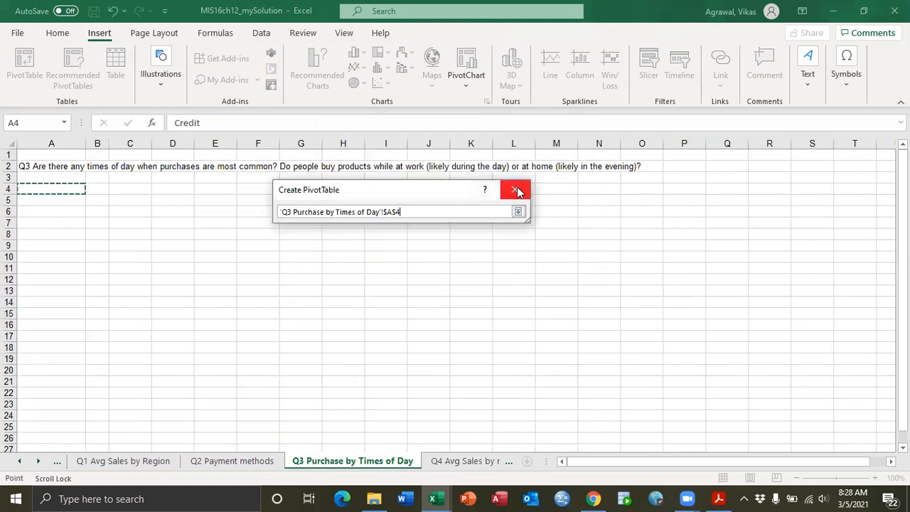
pyautogui.click(520, 211)
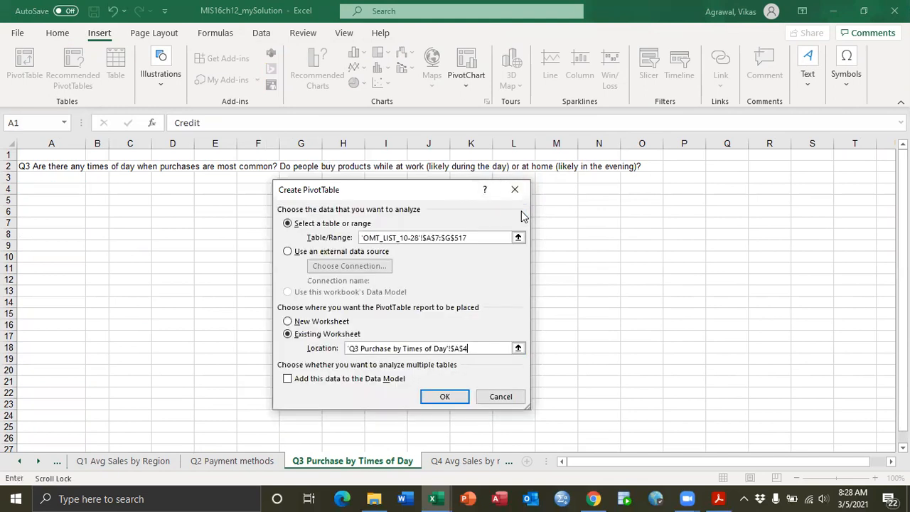
pyautogui.click(436, 395)
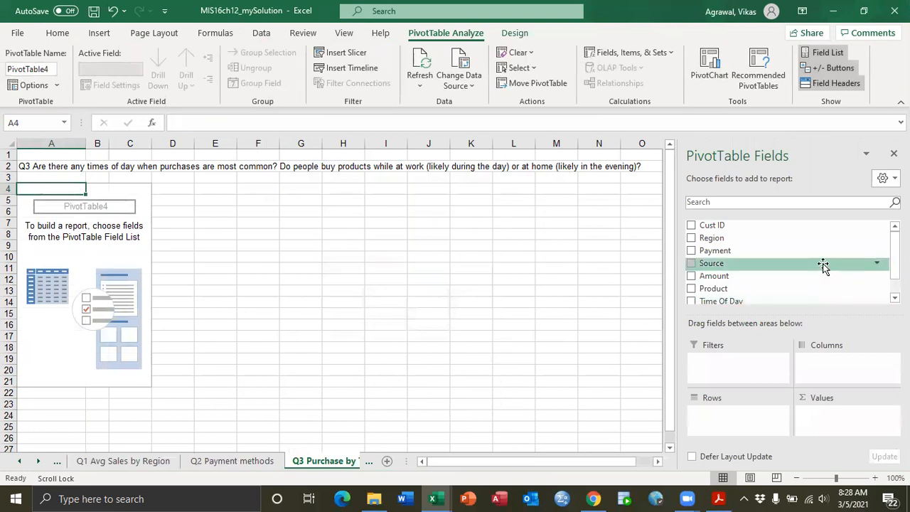
# Step: Add Time Of Day as pivot rows and Cust ID as values
pyautogui.scroll(-2, 823, 265)
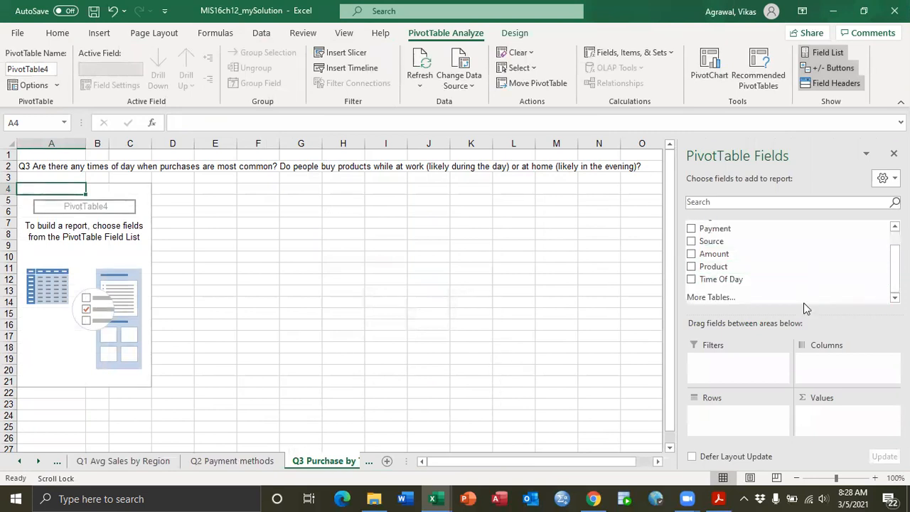
pyautogui.click(691, 280)
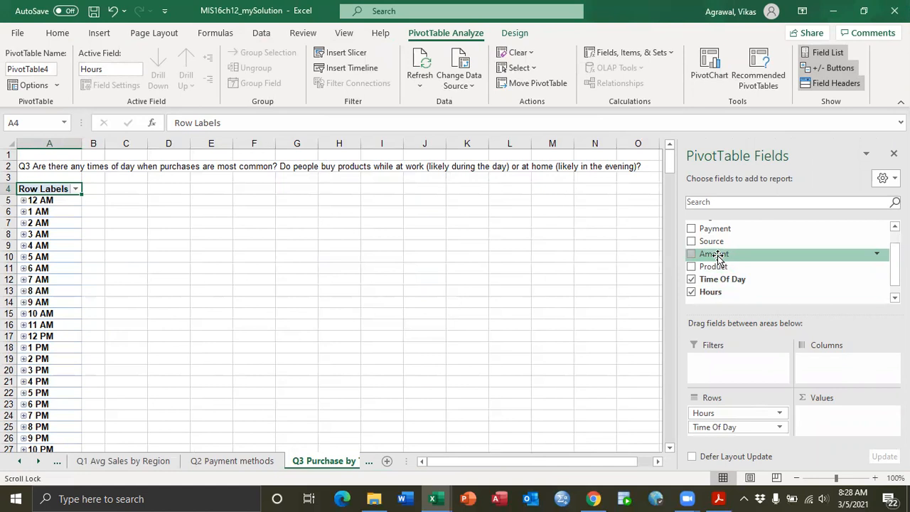
pyautogui.scroll(1, 717, 259)
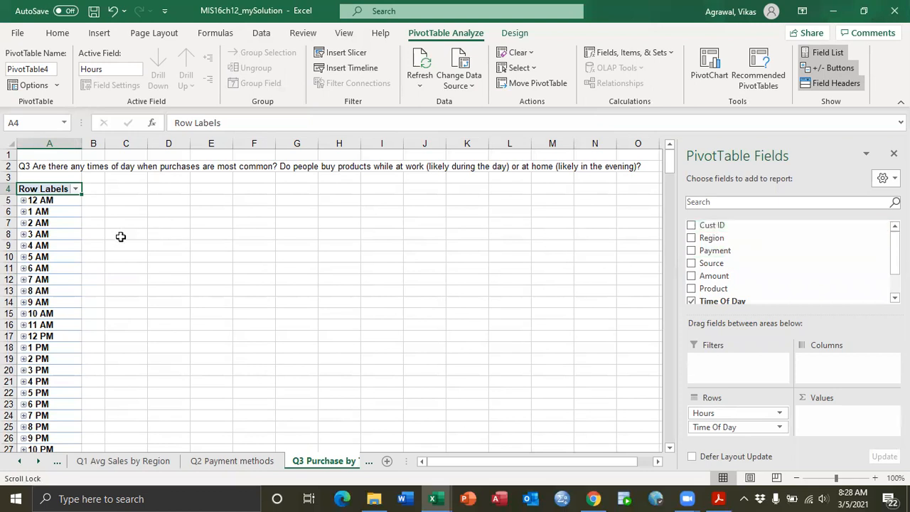
pyautogui.click(692, 226)
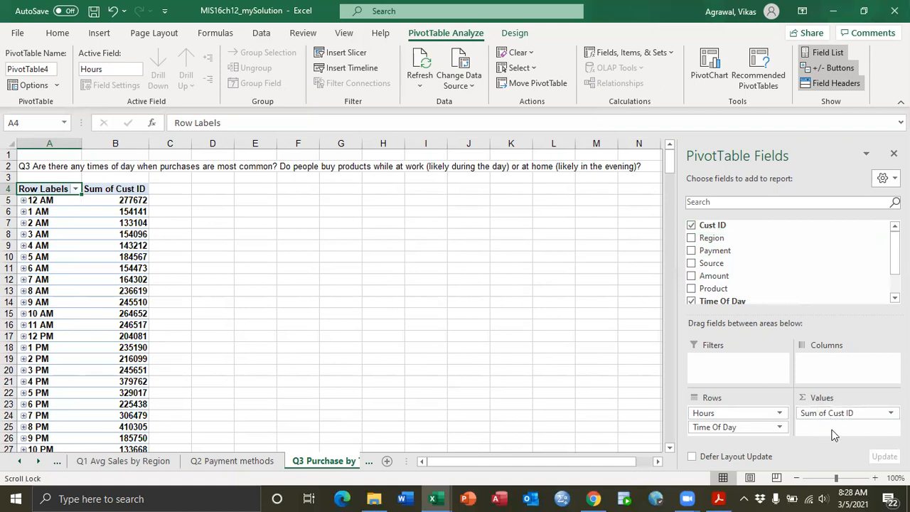
# Step: Change the Cust ID value field summary from Sum to Count
pyautogui.click(122, 190)
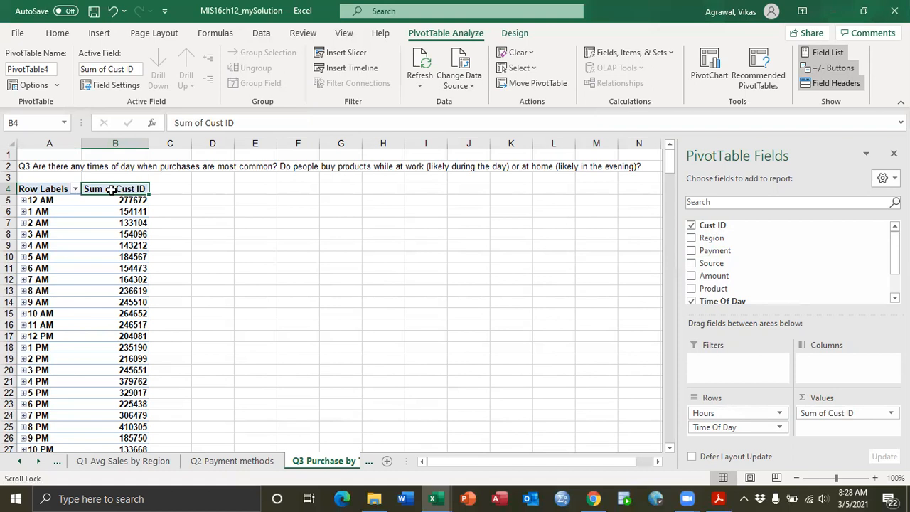
pyautogui.rightClick(112, 190)
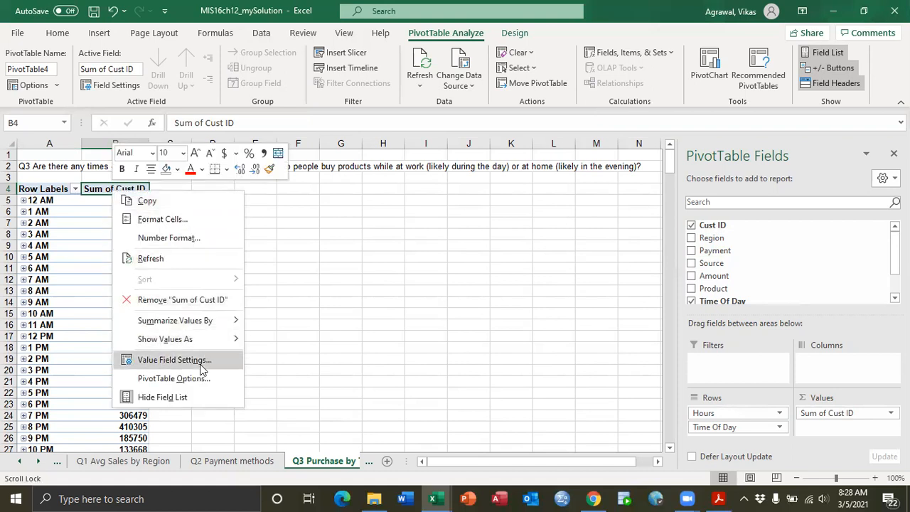
pyautogui.click(206, 361)
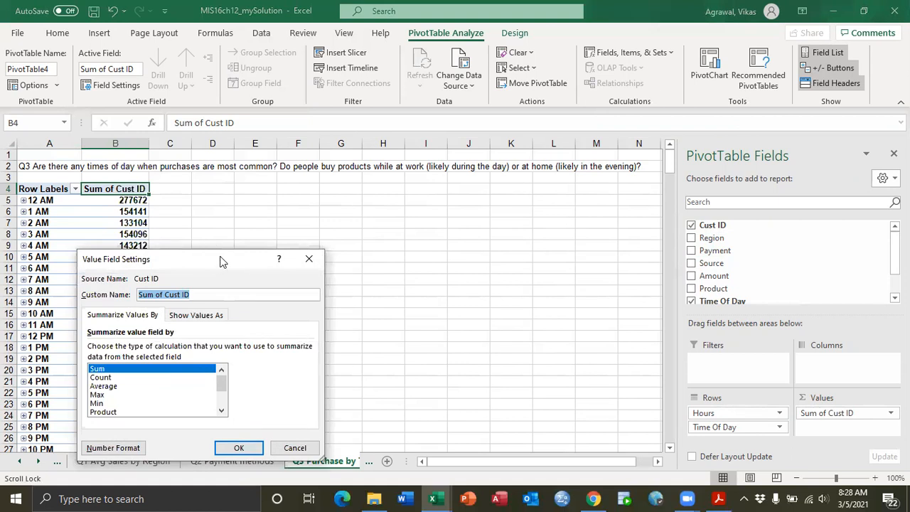
pyautogui.moveTo(221, 261); pyautogui.dragTo(384, 211)
pyautogui.click(279, 328)
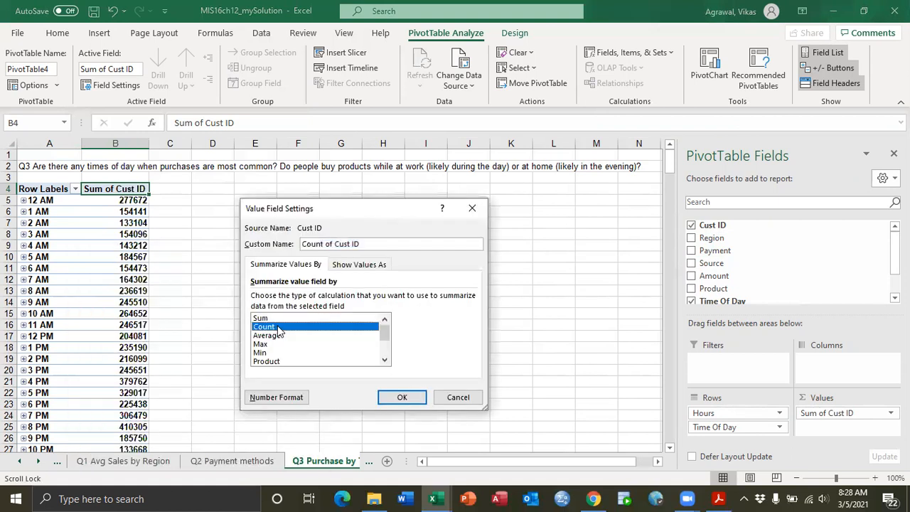
pyautogui.click(404, 397)
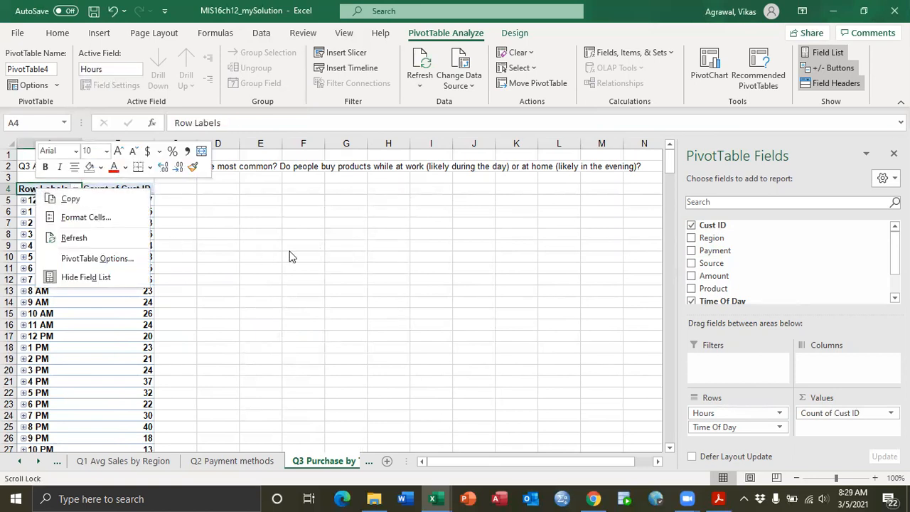
# Step: Group the Time Of Day row labels by Hours only, deselecting Minutes
pyautogui.press('Escape')
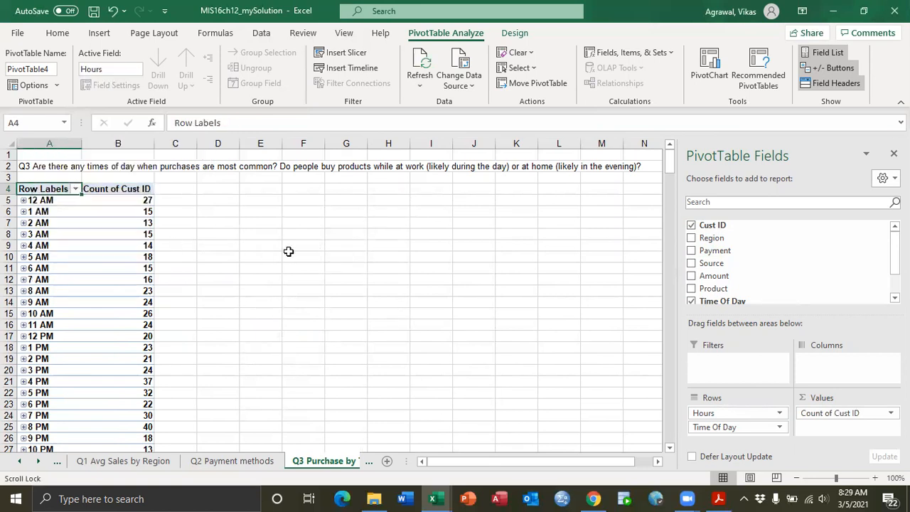
pyautogui.click(43, 237)
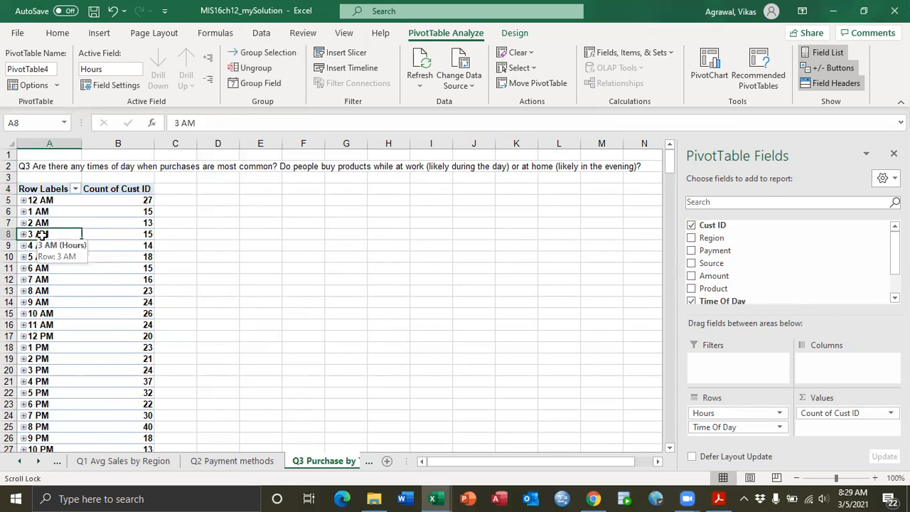
pyautogui.rightClick(42, 235)
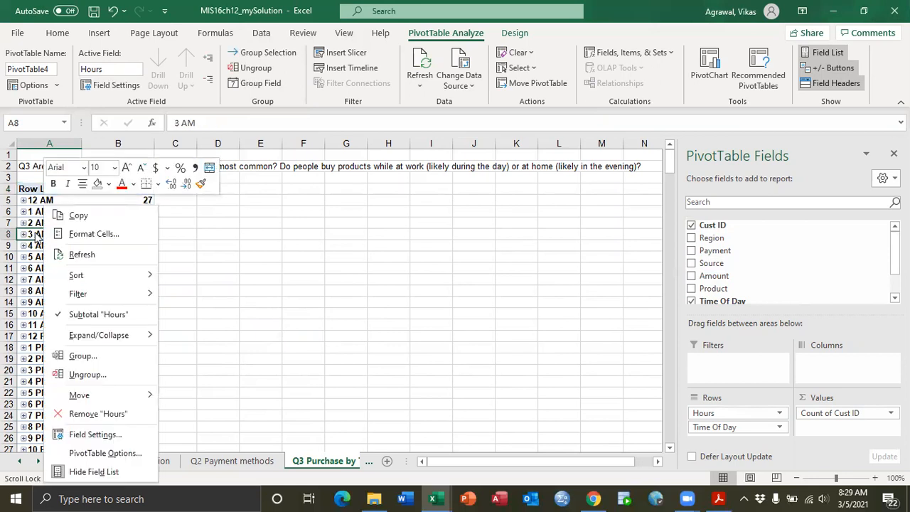
pyautogui.click(82, 357)
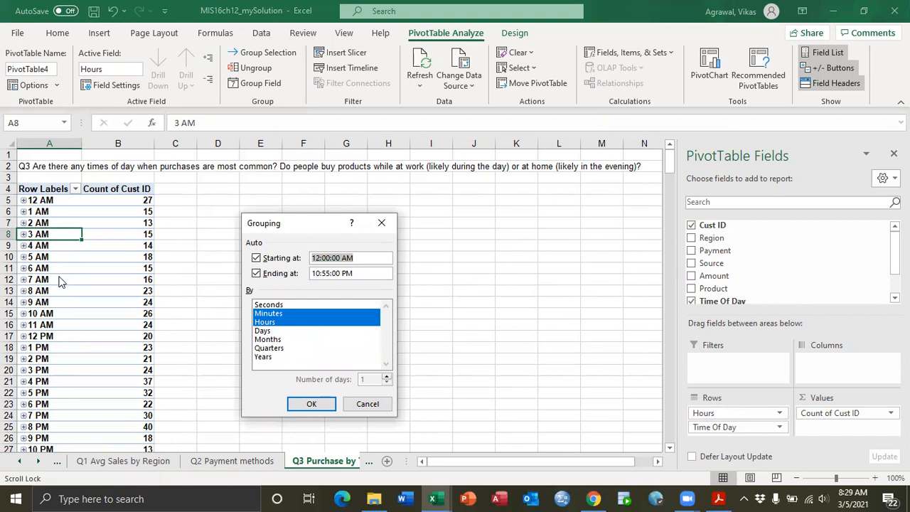
pyautogui.click(278, 314)
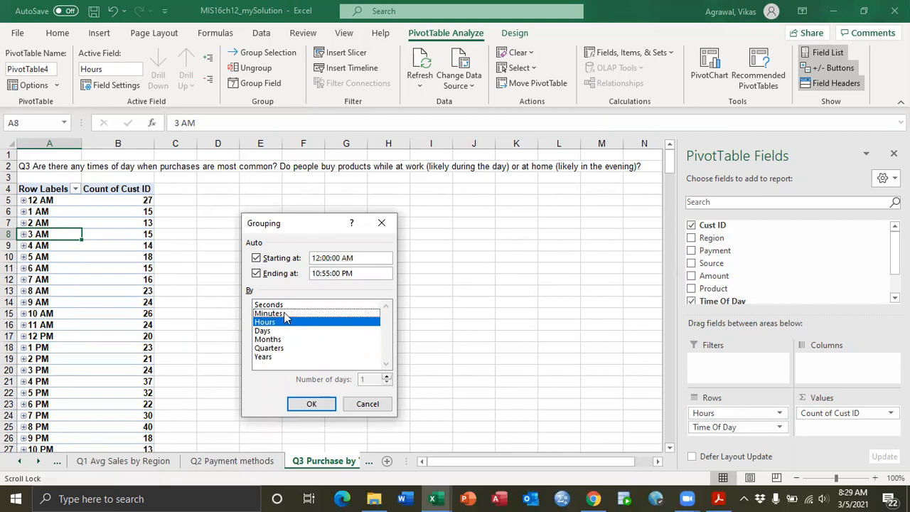
pyautogui.click(306, 404)
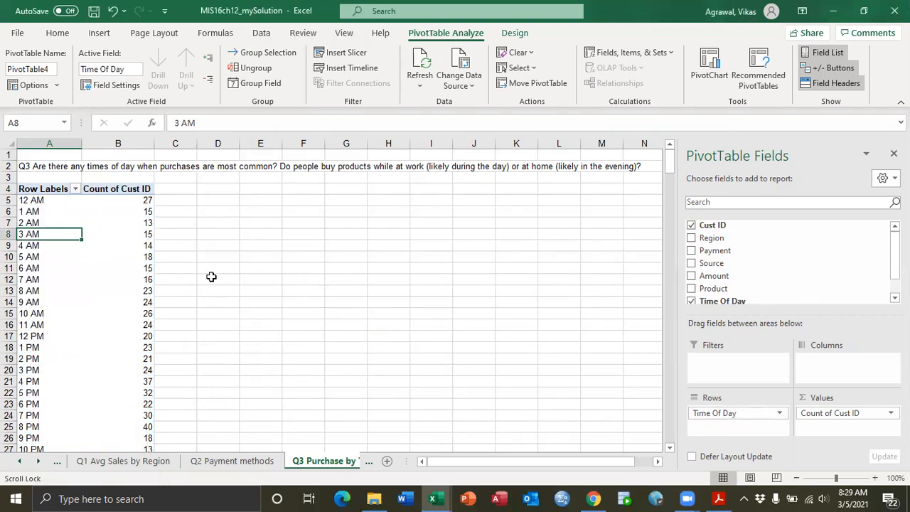
pyautogui.scroll(-1, 212, 276)
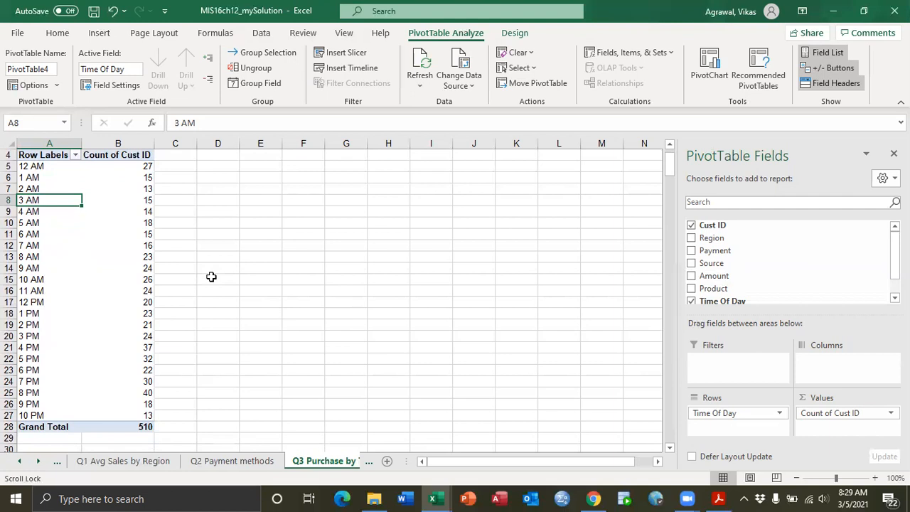
# Step: Insert a Clustered Column PivotChart from the hourly count pivot
pyautogui.scroll(1, 211, 277)
pyautogui.scroll(-1, 211, 277)
pyautogui.click(894, 153)
pyautogui.click(75, 260)
pyautogui.click(117, 261)
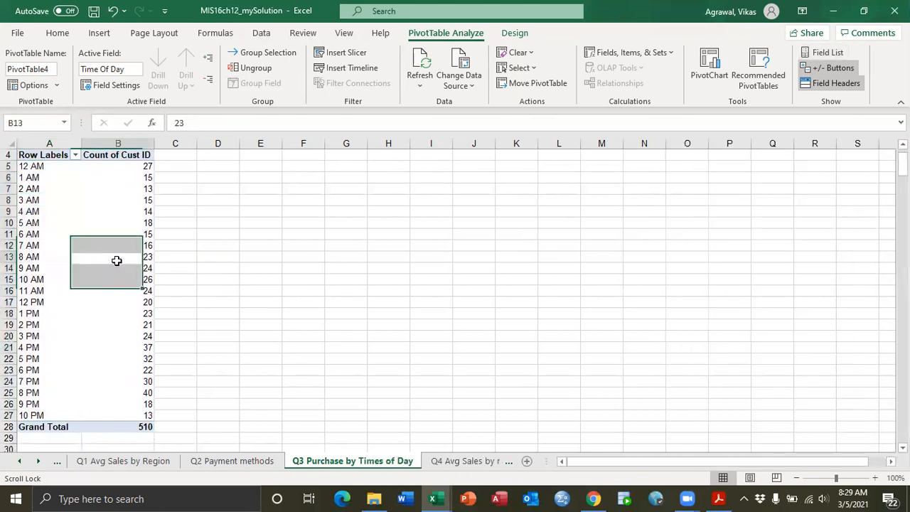
pyautogui.click(116, 261)
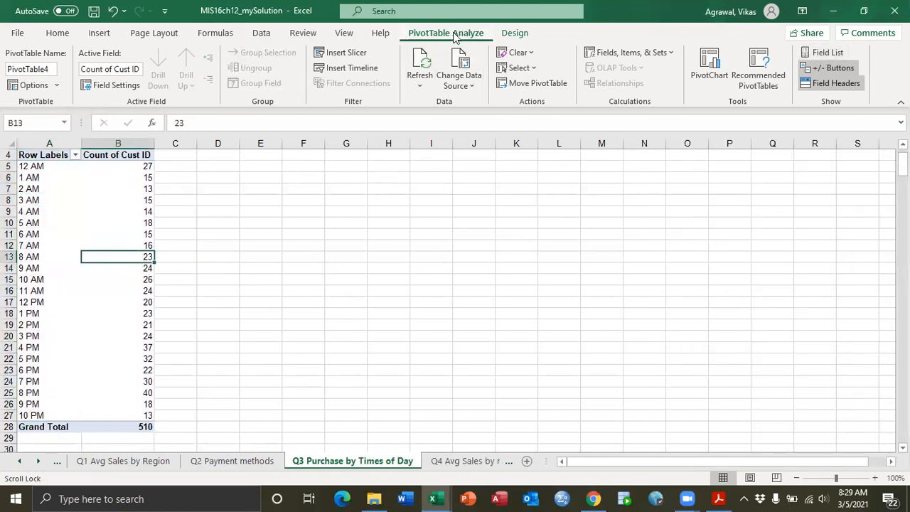
pyautogui.click(713, 65)
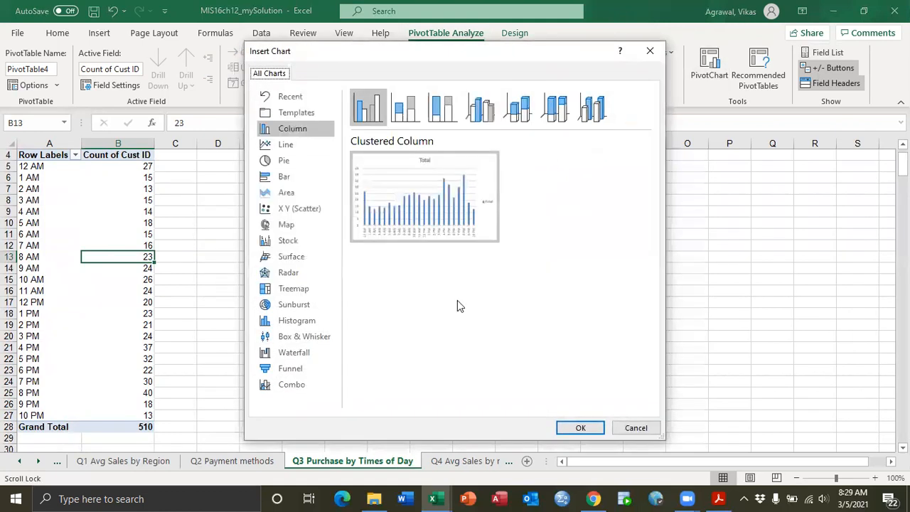
pyautogui.click(581, 428)
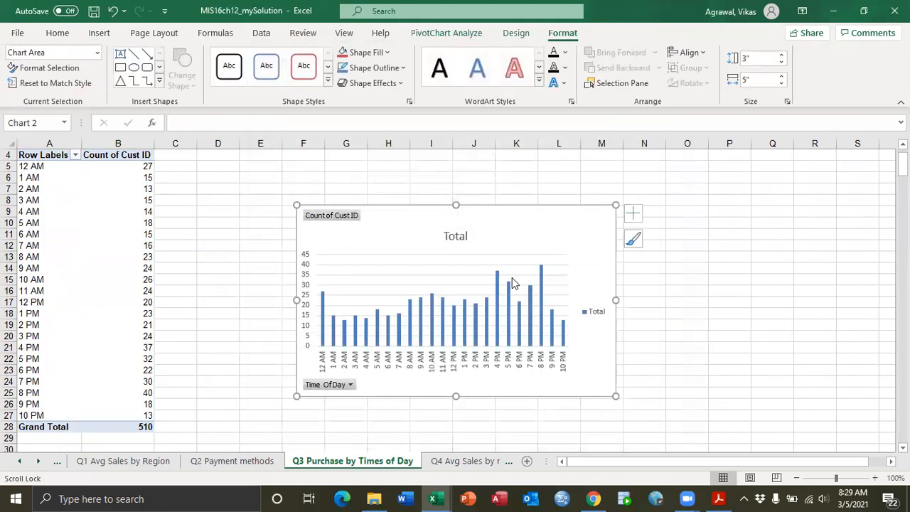
# Step: Title the column chart 'Number of Customers by Times of Day'
pyautogui.click(454, 238)
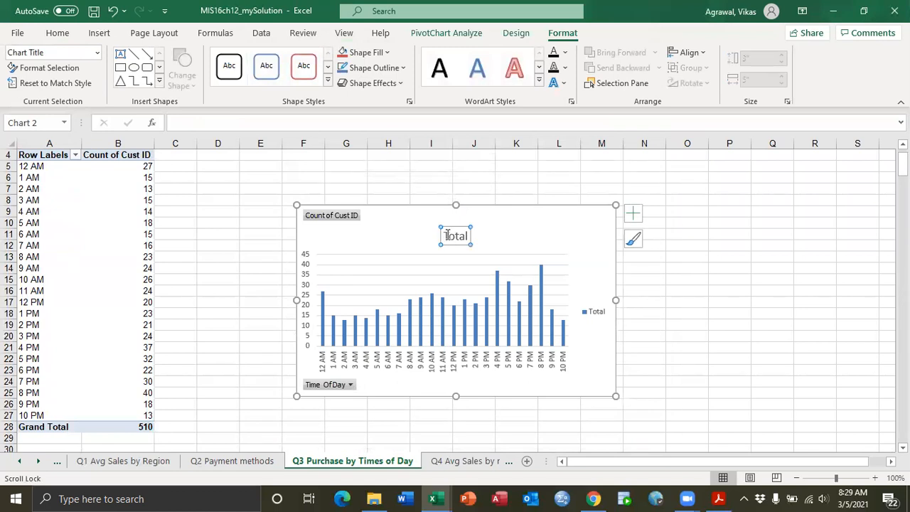
pyautogui.moveTo(447, 236); pyautogui.dragTo(475, 238)
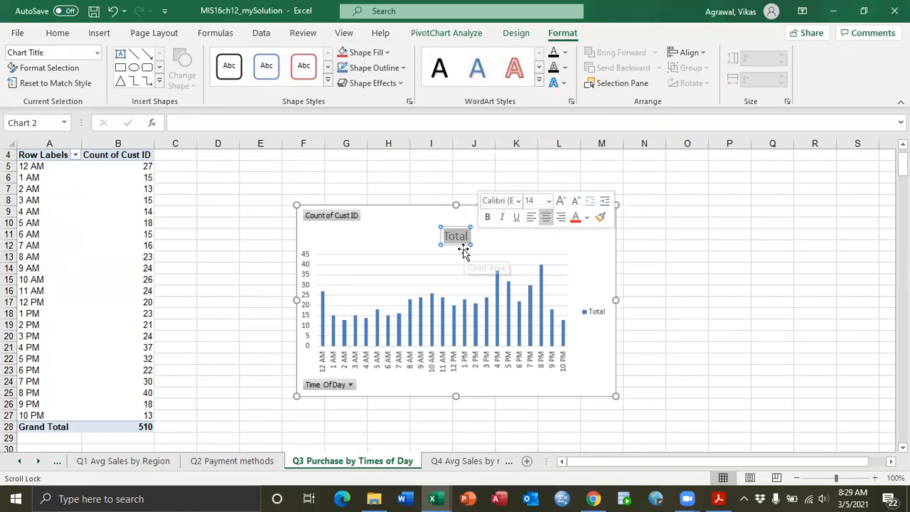
pyautogui.write('Nu')
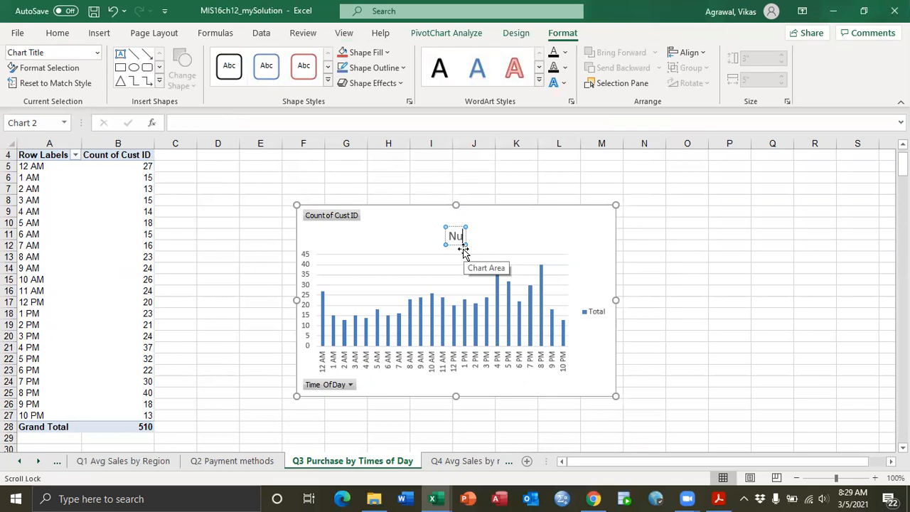
pyautogui.write('mber of Customers')
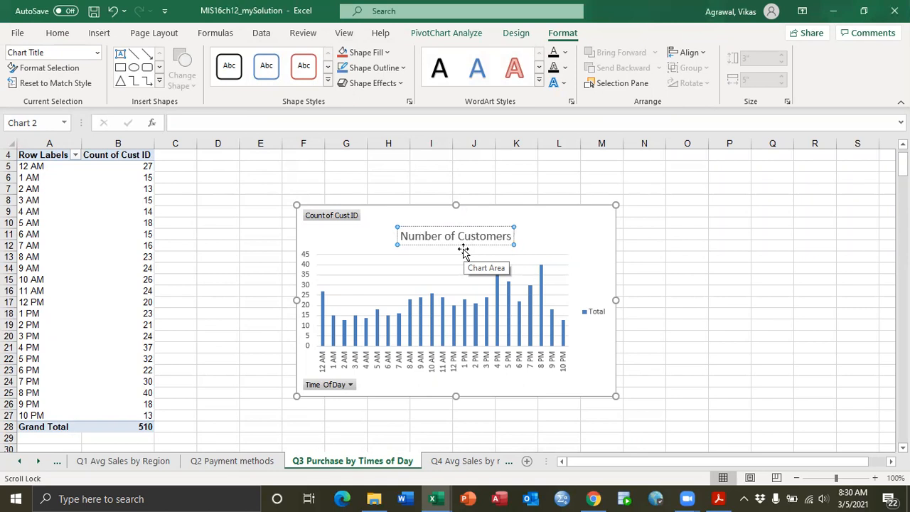
pyautogui.write(' by Time o')
pyautogui.press('BackSpace')
pyautogui.press('BackSpace')
pyautogui.write('s of')
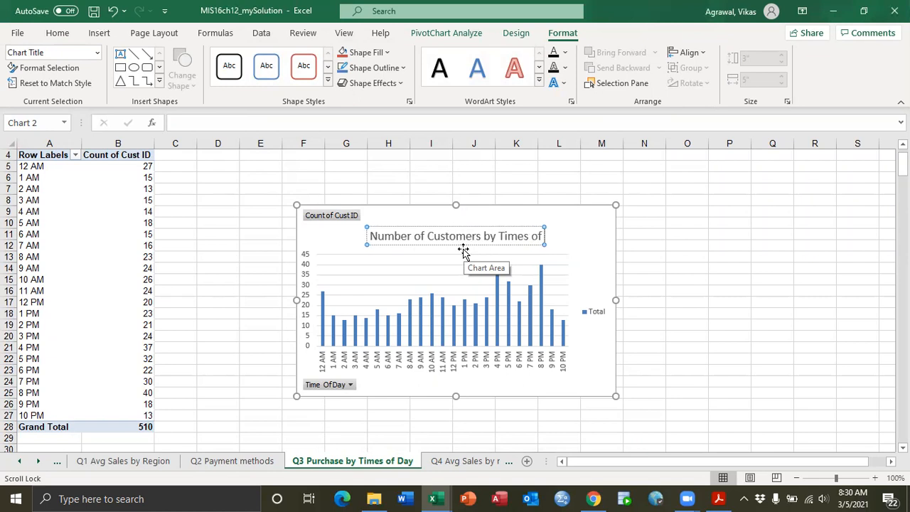
pyautogui.write(' Day')
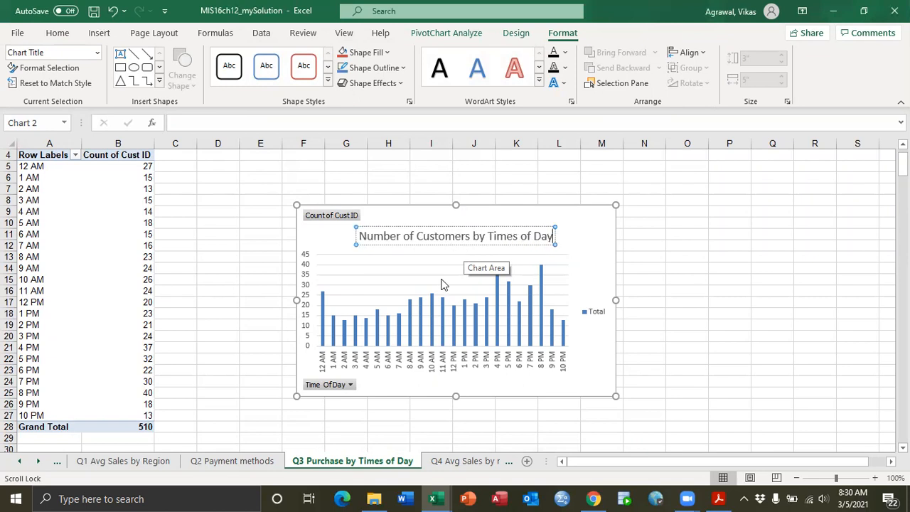
pyautogui.scroll(1, 217, 252)
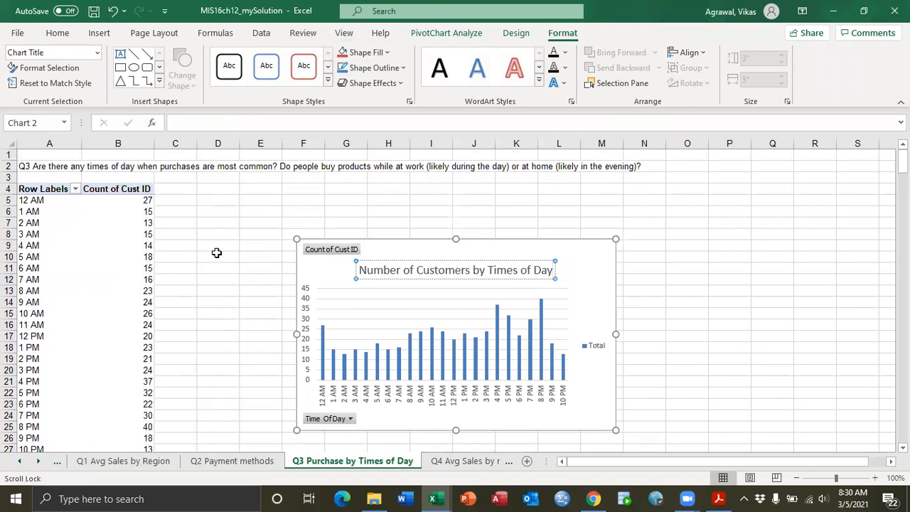
pyautogui.click(681, 383)
# Step: Move the Q3 chart up and left, then go to the 'Q4 Avg Sales by region and prod' sheet
pyautogui.moveTo(554, 247); pyautogui.dragTo(517, 211)
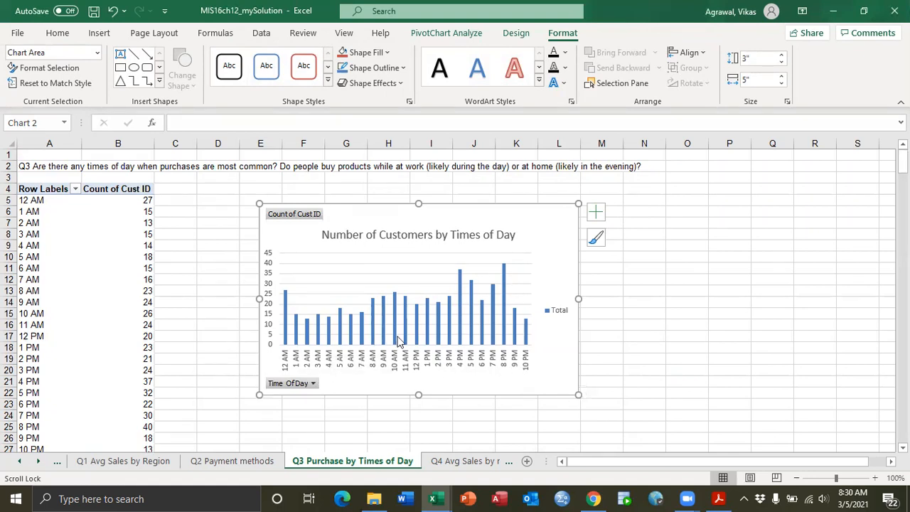
pyautogui.moveTo(399, 341)
pyautogui.scroll(-1, 712, 347)
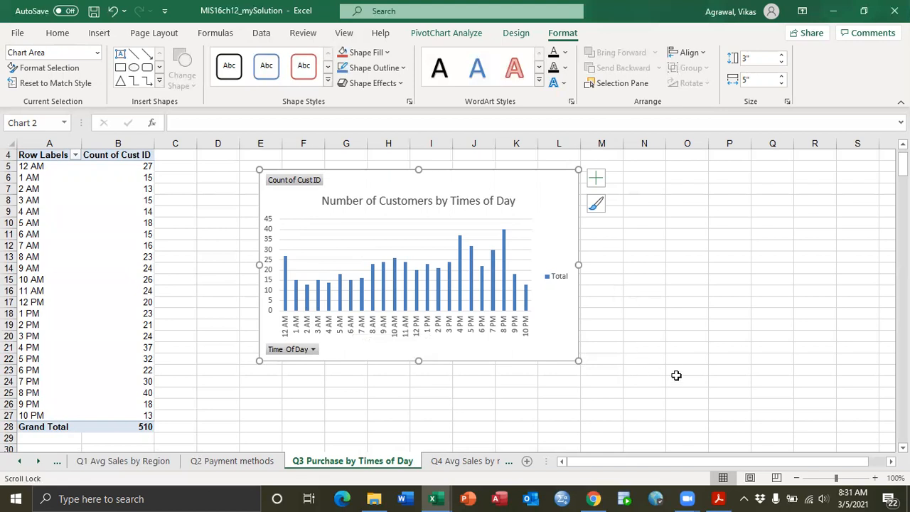
pyautogui.scroll(1, 679, 380)
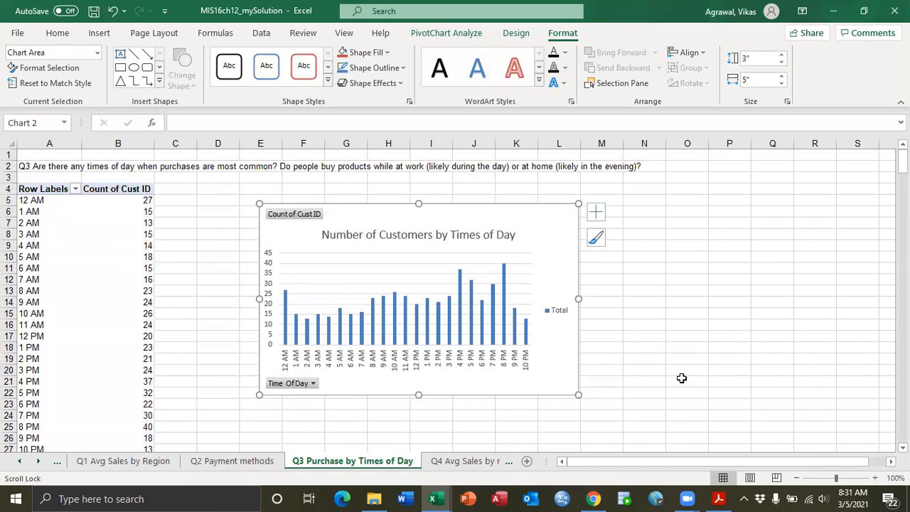
pyautogui.scroll(-1, 682, 378)
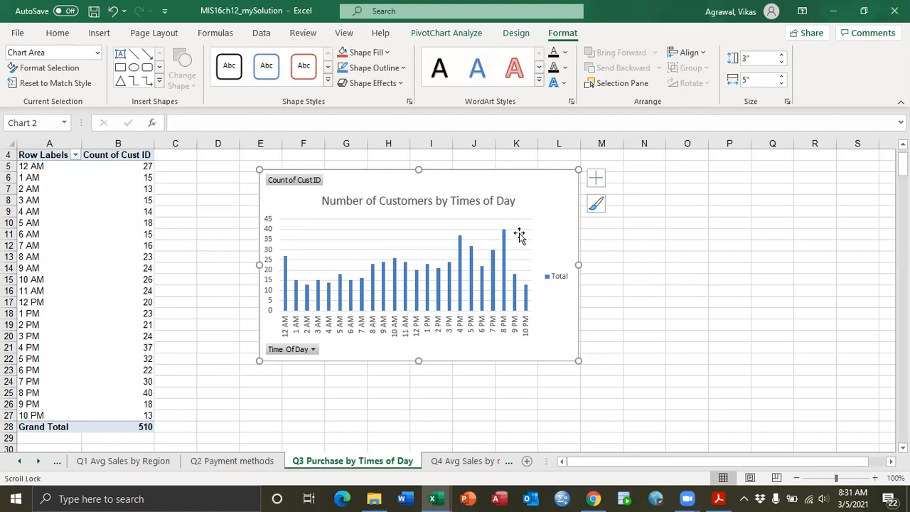
pyautogui.click(455, 462)
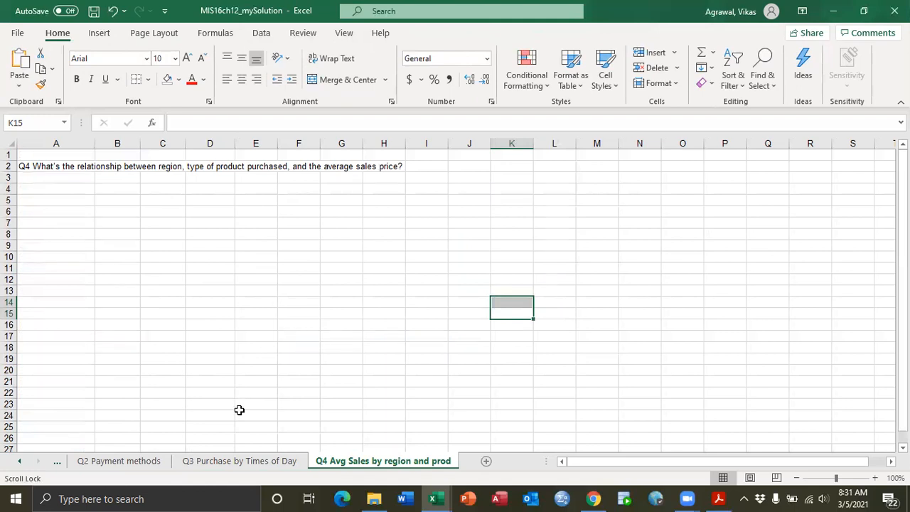
# Step: Check the Q3 and Q4 sheets, then return to the OMT_LIST_10-28 transaction sheet with Insert showing
pyautogui.click(218, 464)
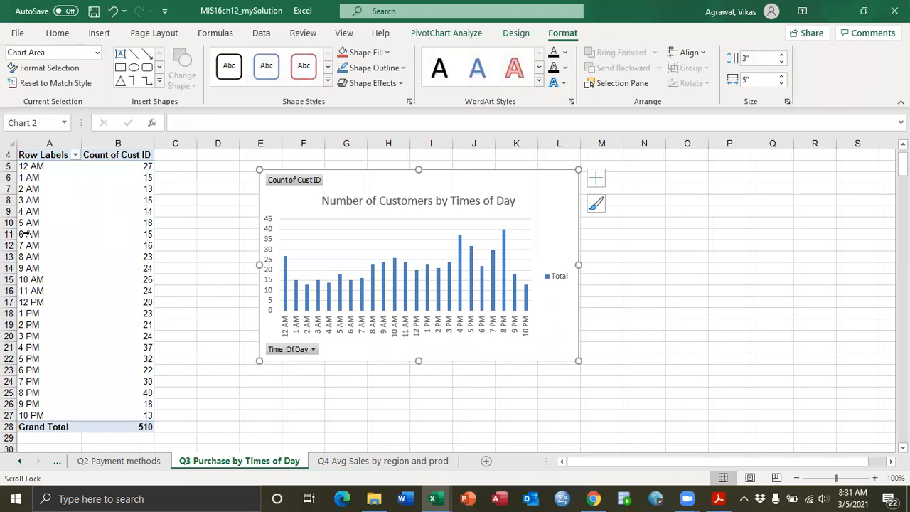
pyautogui.click(358, 464)
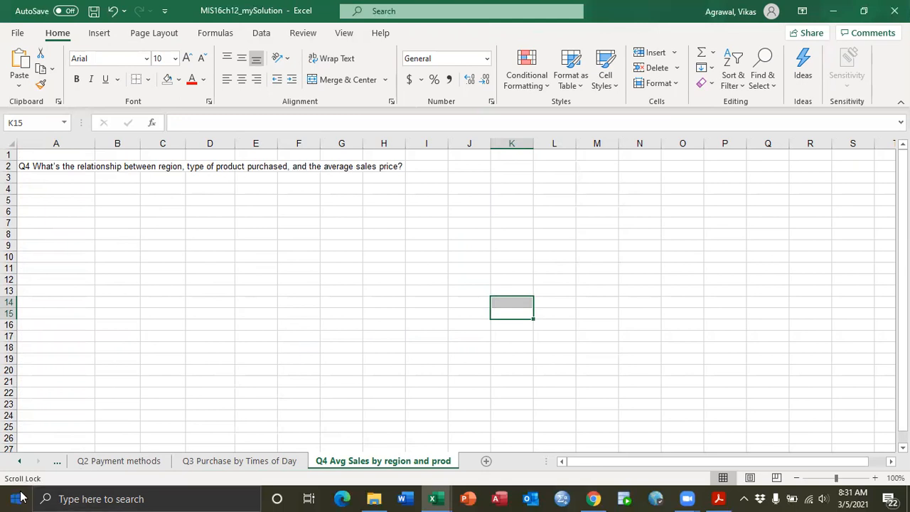
pyautogui.click(19, 461)
pyautogui.click(19, 461)
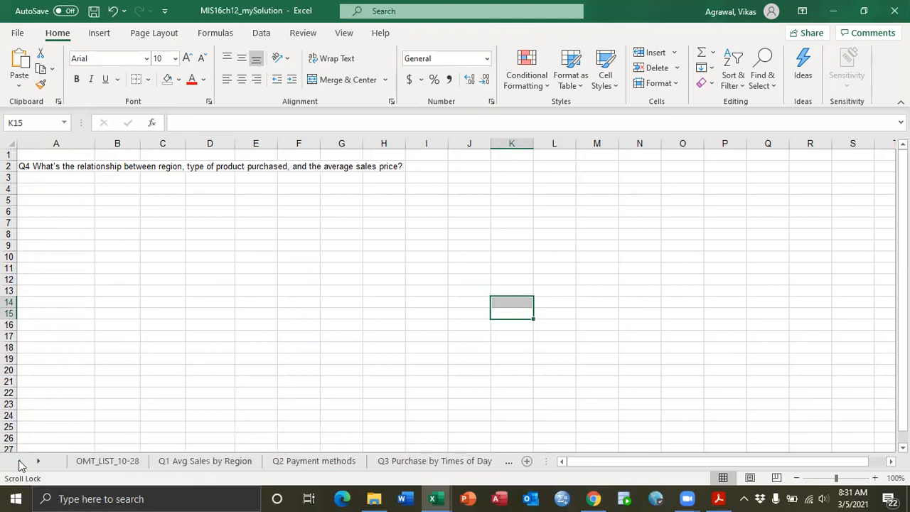
pyautogui.click(93, 461)
pyautogui.scroll(2, 214, 309)
pyautogui.scroll(-1, 202, 319)
pyautogui.click(99, 34)
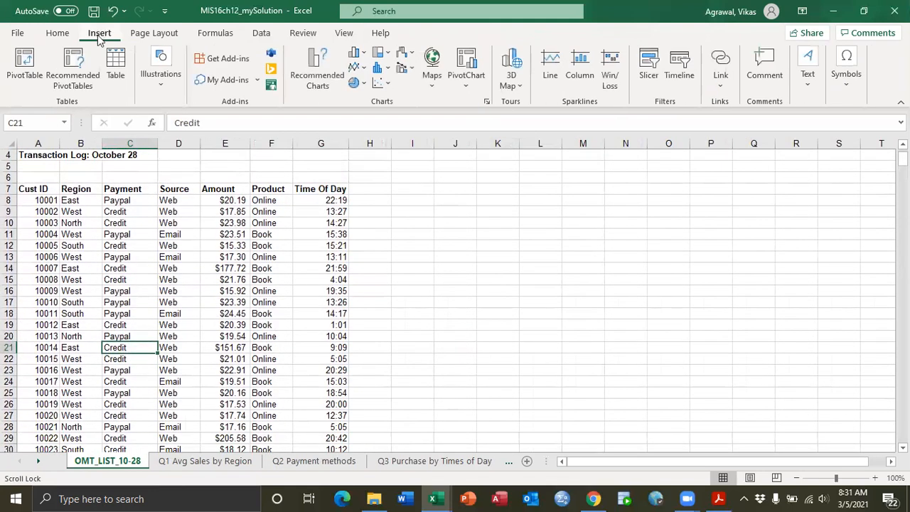
# Step: Insert a PivotTable from the transaction data at cell A4 of the Q4 worksheet
pyautogui.click(27, 58)
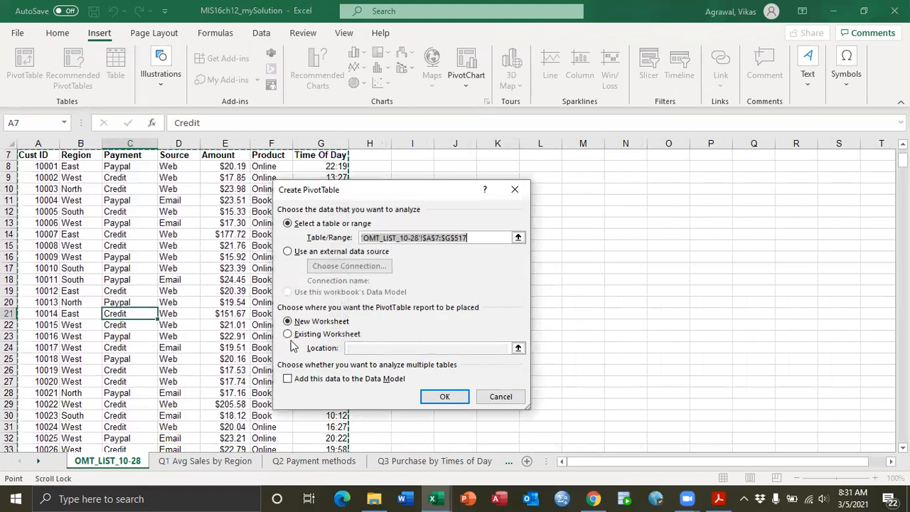
pyautogui.click(289, 334)
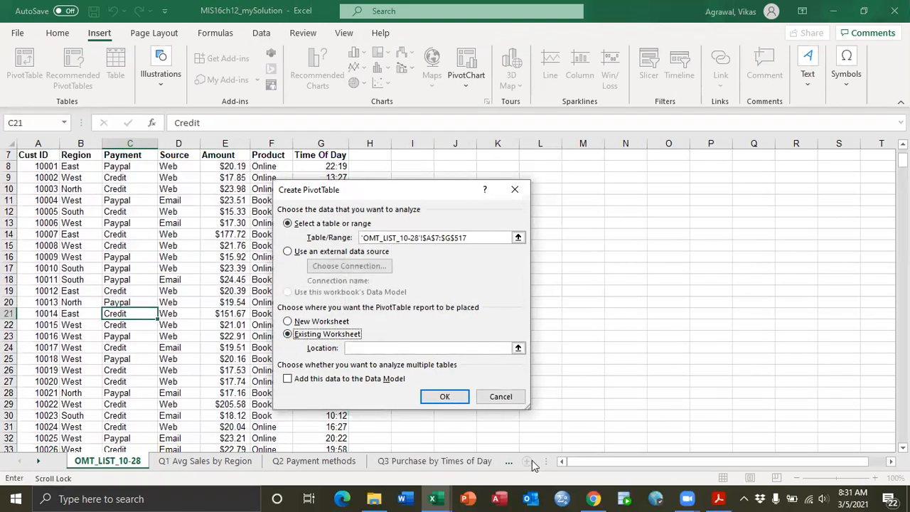
pyautogui.click(38, 462)
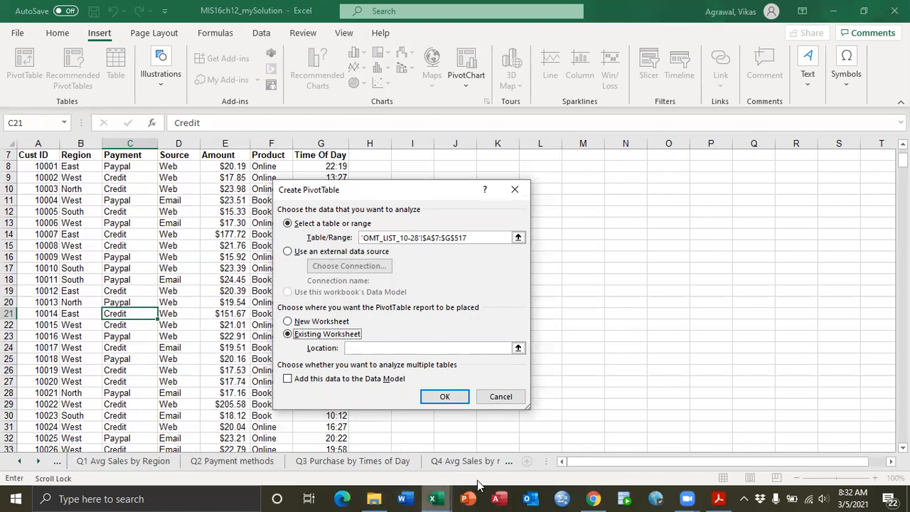
pyautogui.click(459, 464)
pyautogui.click(29, 191)
pyautogui.click(446, 400)
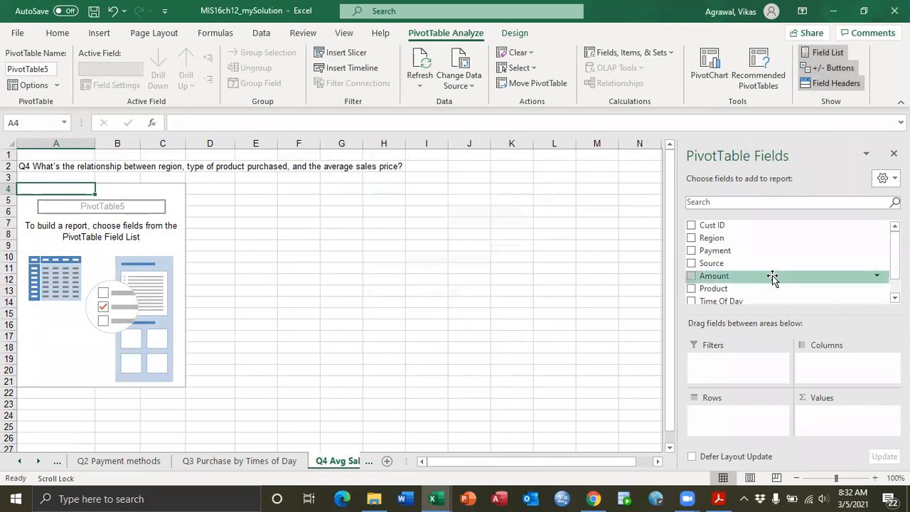
# Step: Lay out the pivot with Region rows, Product columns (Book, Online) and summed Amount values
pyautogui.click(692, 237)
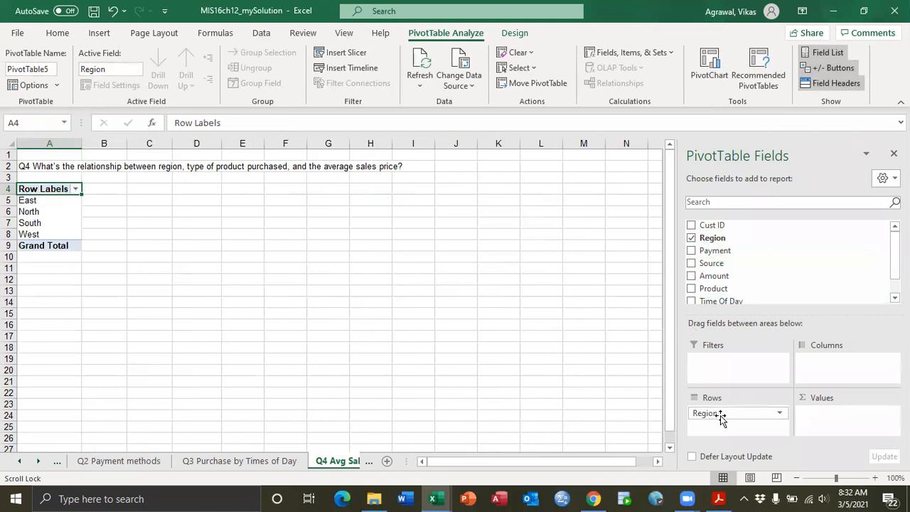
pyautogui.click(691, 289)
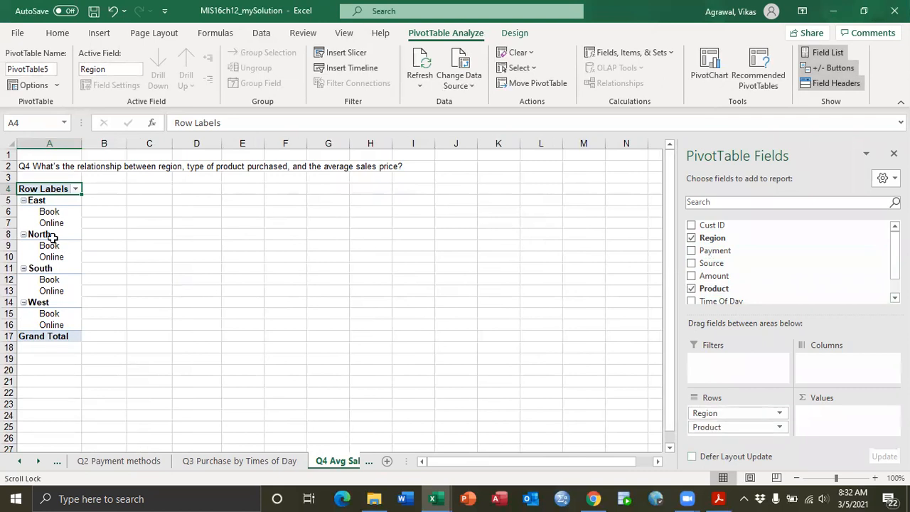
pyautogui.moveTo(691, 426); pyautogui.dragTo(828, 367)
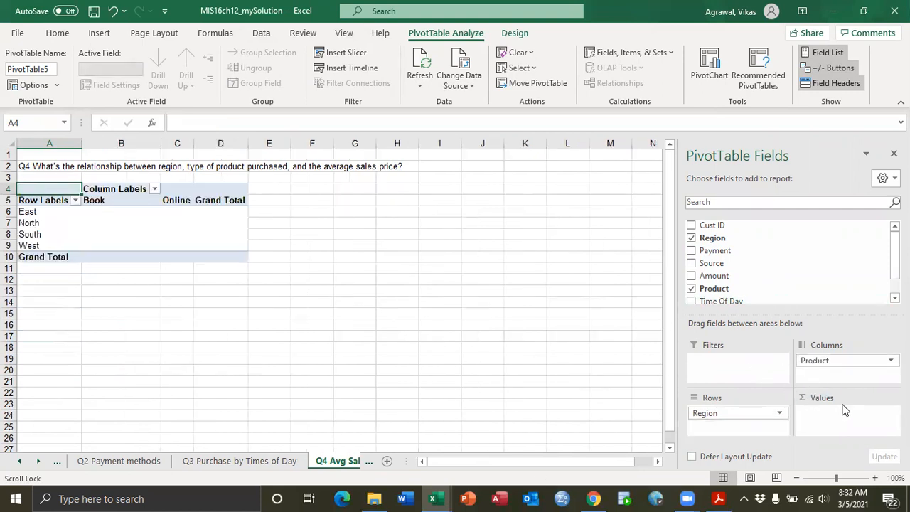
pyautogui.scroll(-1, 789, 288)
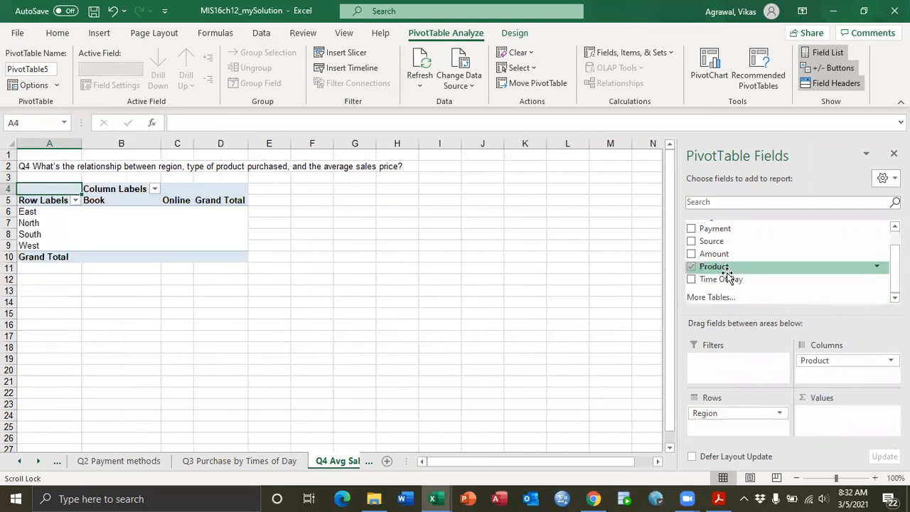
pyautogui.click(692, 255)
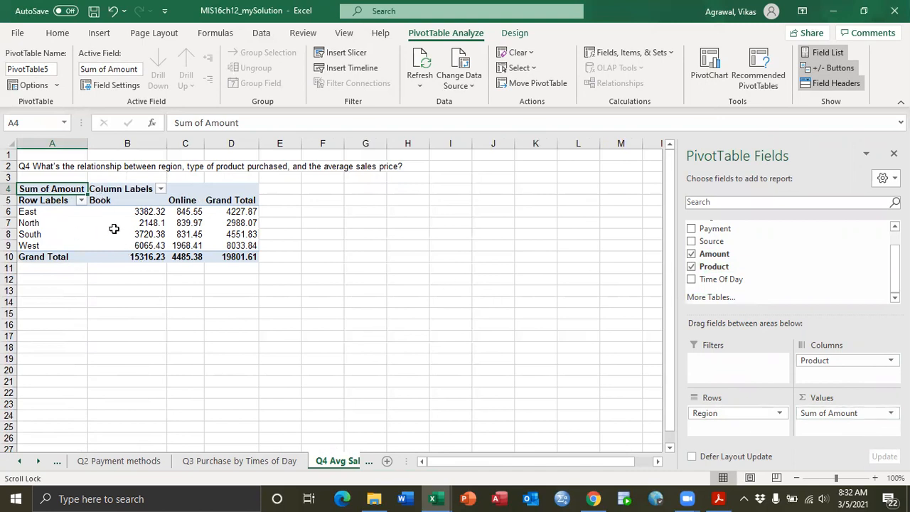
# Step: Change Amount to Average, formatted as Currency with 0 decimal places
pyautogui.rightClick(48, 188)
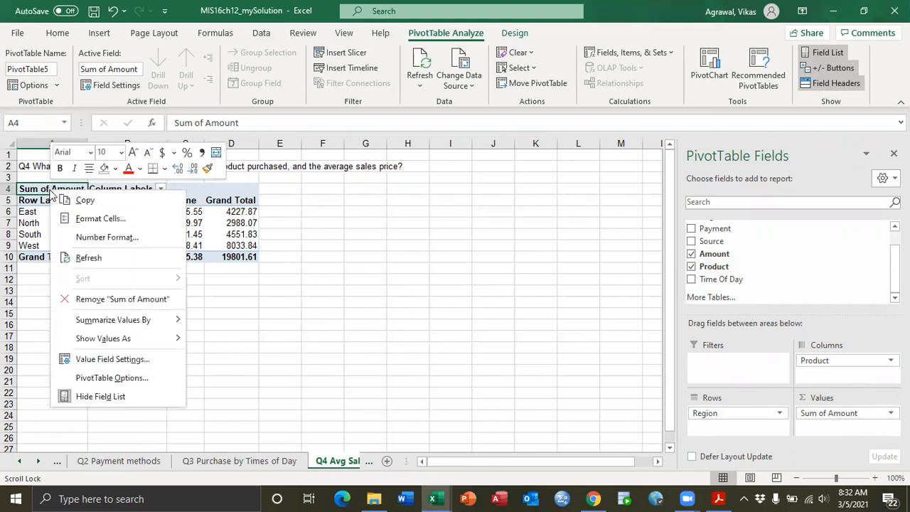
pyautogui.moveTo(86, 318)
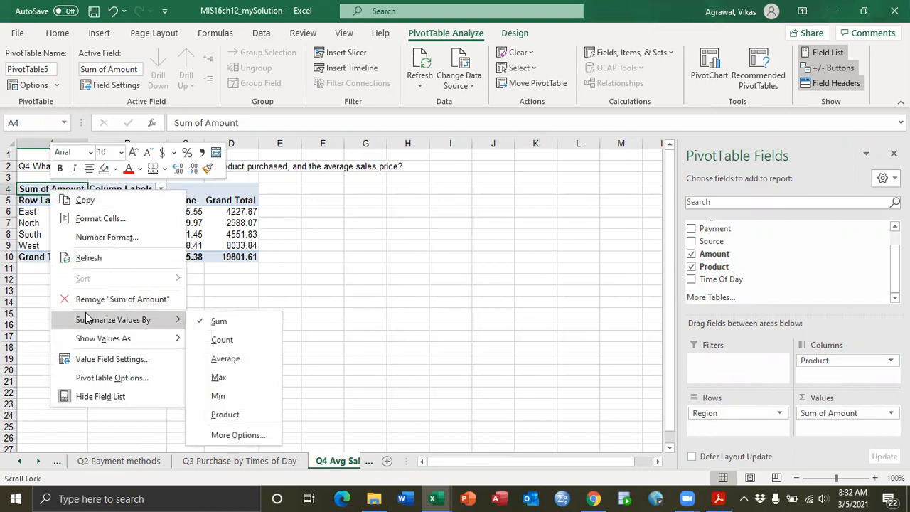
pyautogui.click(102, 360)
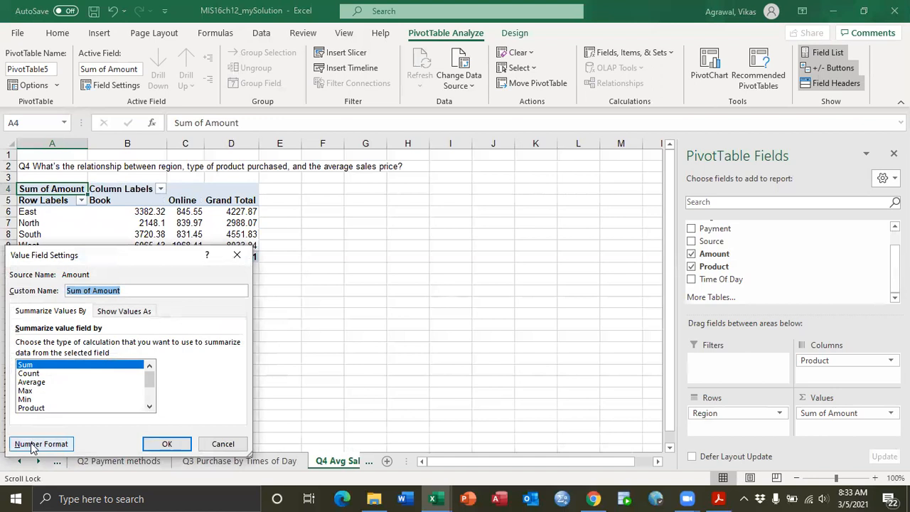
pyautogui.click(41, 383)
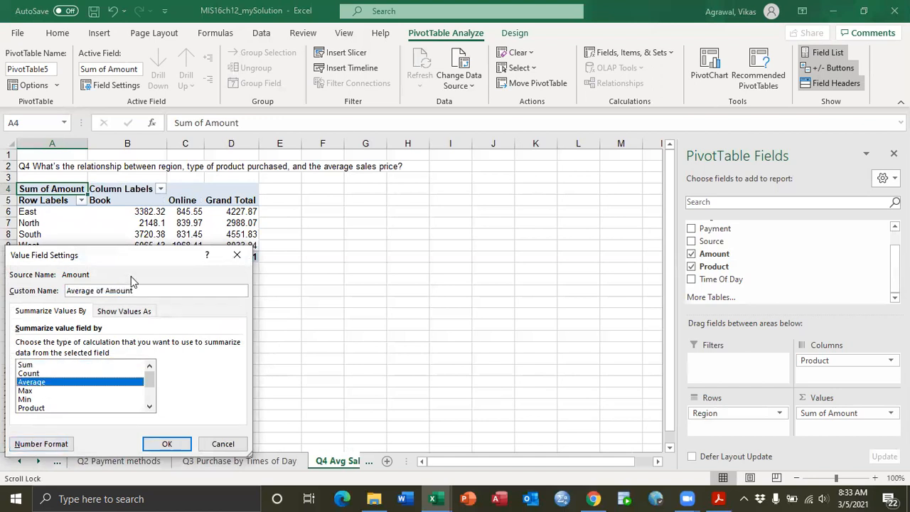
pyautogui.moveTo(146, 260); pyautogui.dragTo(304, 207)
pyautogui.click(192, 393)
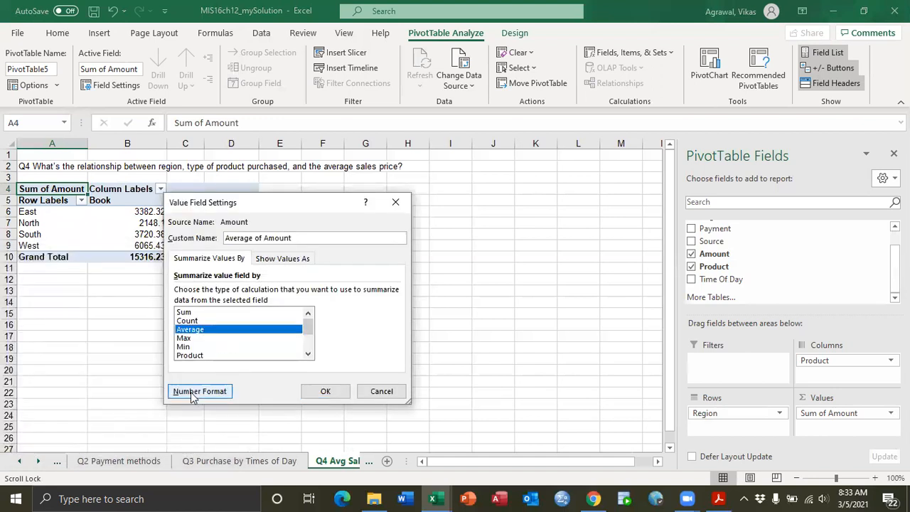
pyautogui.click(35, 238)
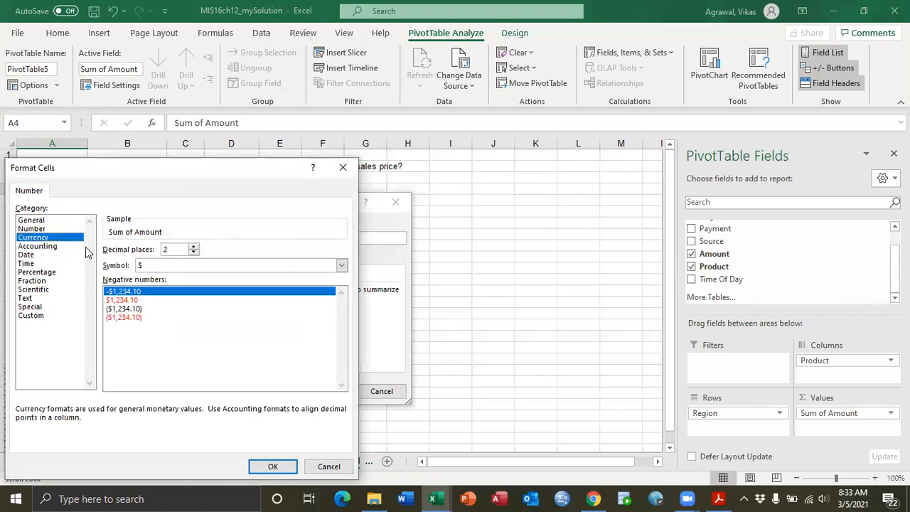
pyautogui.click(194, 253)
pyautogui.click(194, 252)
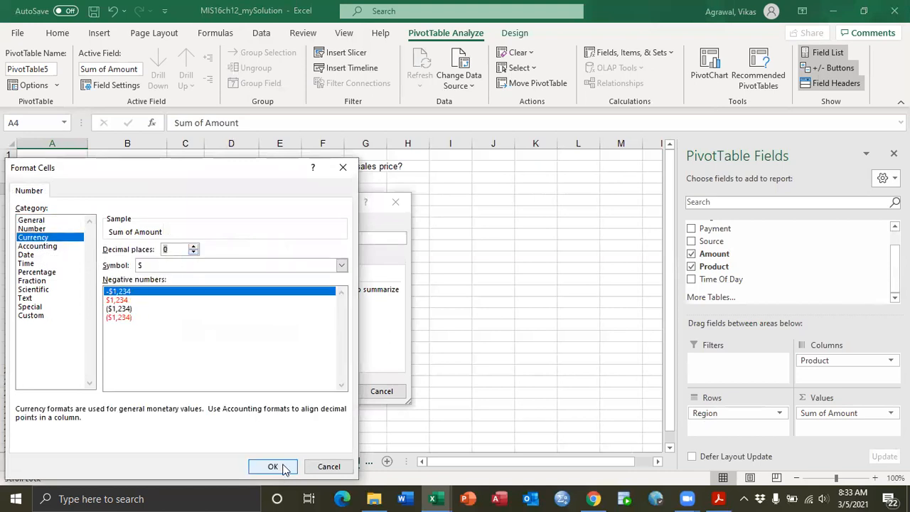
pyautogui.click(273, 466)
pyautogui.click(317, 395)
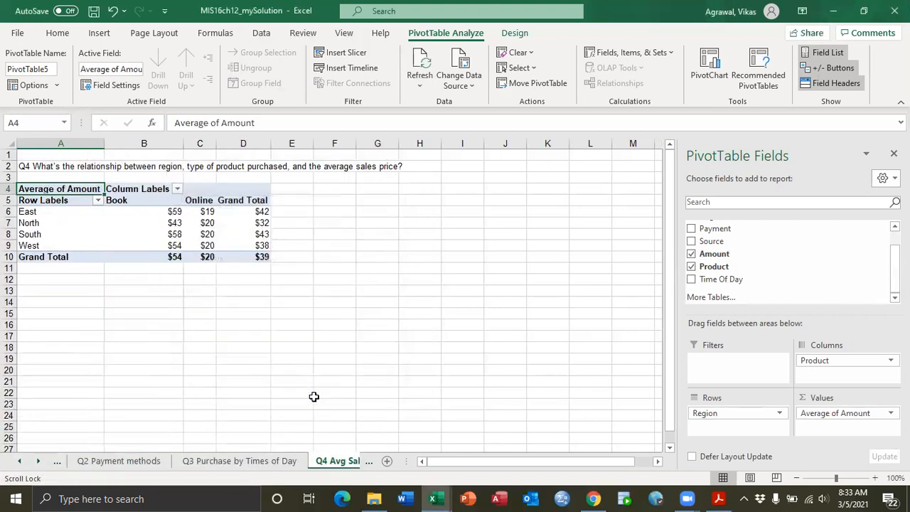
pyautogui.click(143, 223)
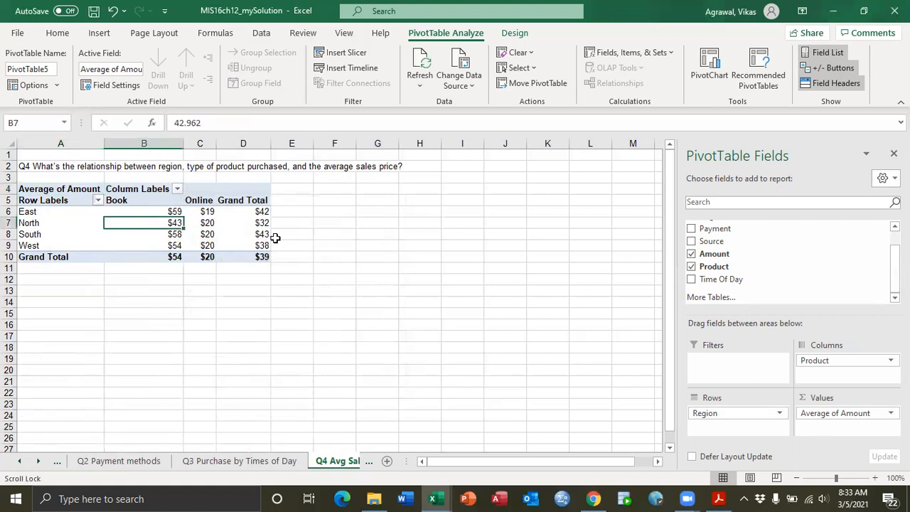
# Step: Insert a clustered column PivotChart of the averages and move it right of the pivot table
pyautogui.click(711, 64)
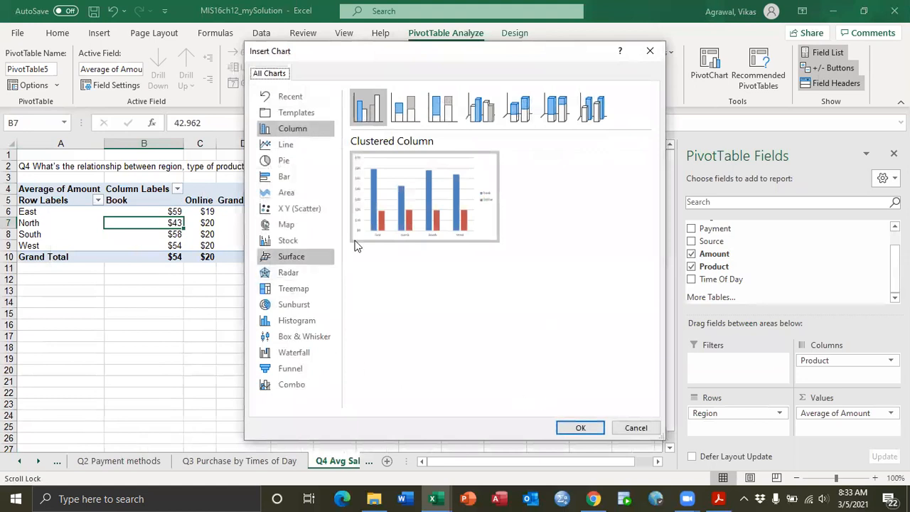
pyautogui.click(579, 427)
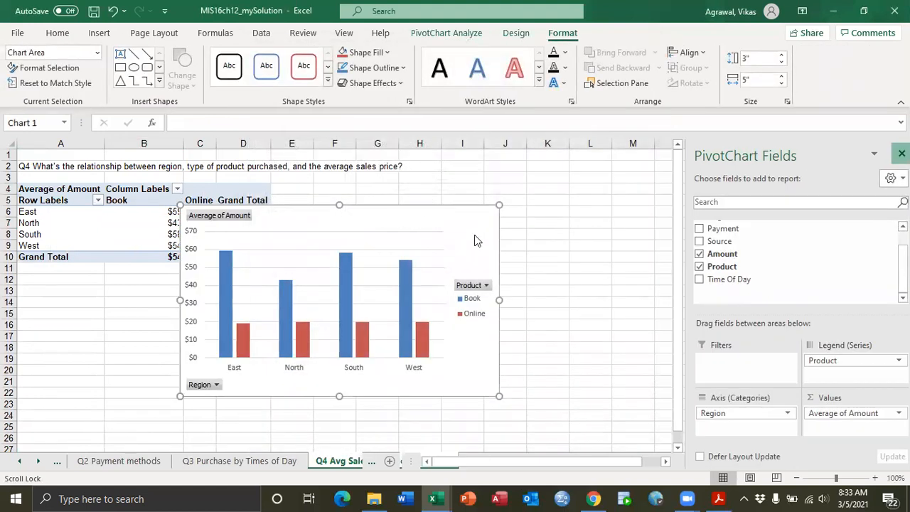
pyautogui.moveTo(406, 219); pyautogui.dragTo(548, 216)
# Step: Add a chart title and show its placement options under Design > Add Chart Element
pyautogui.click(657, 210)
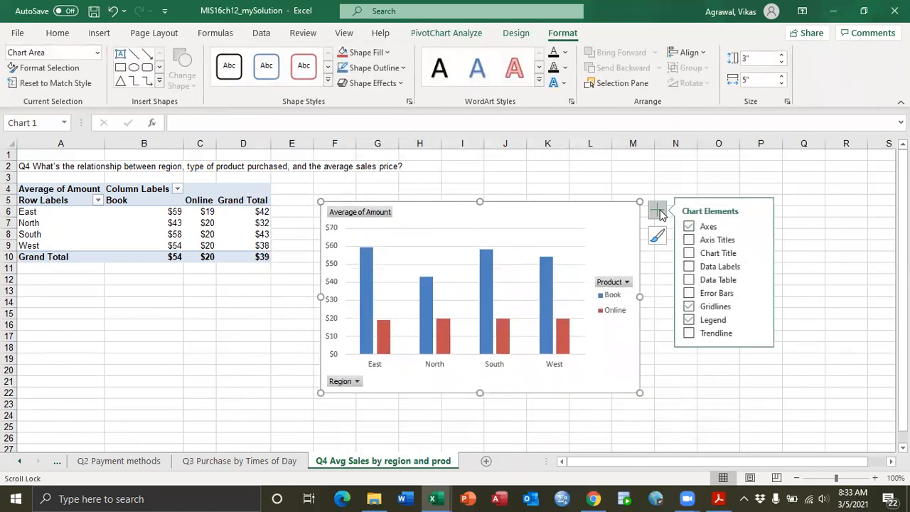
pyautogui.click(690, 254)
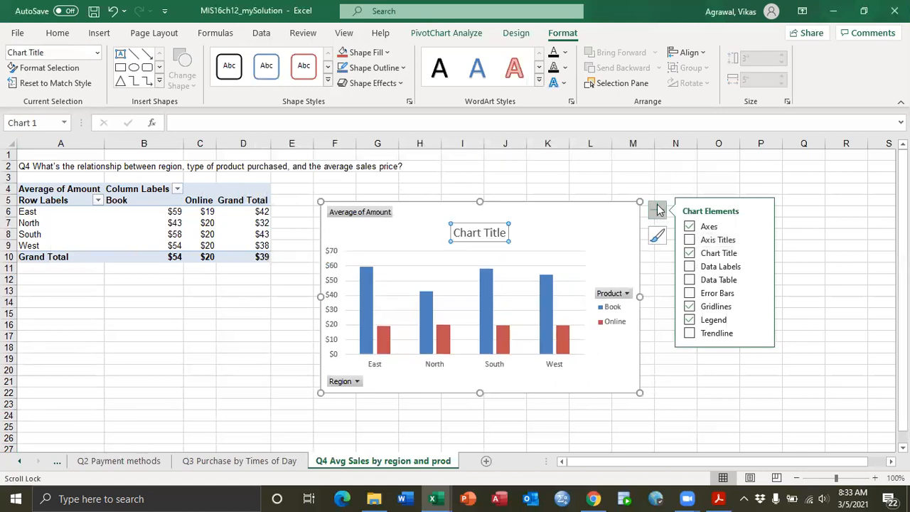
pyautogui.click(512, 33)
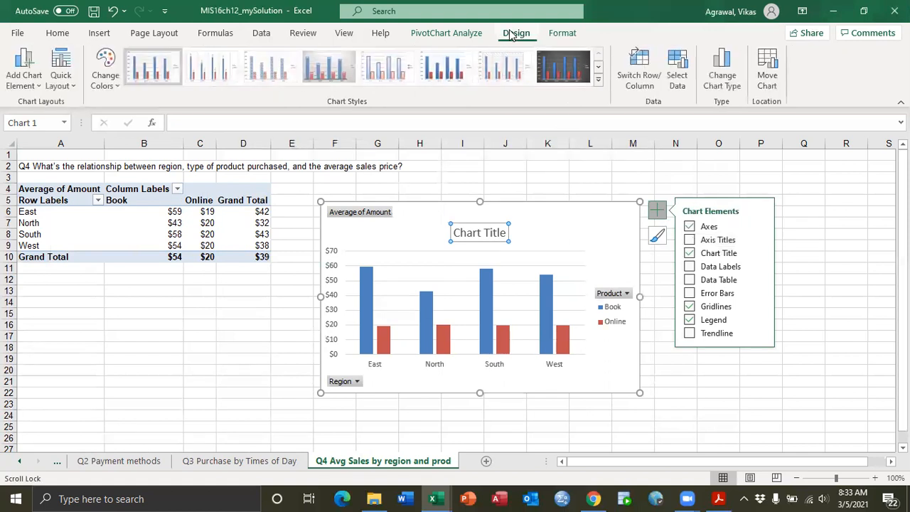
pyautogui.click(17, 82)
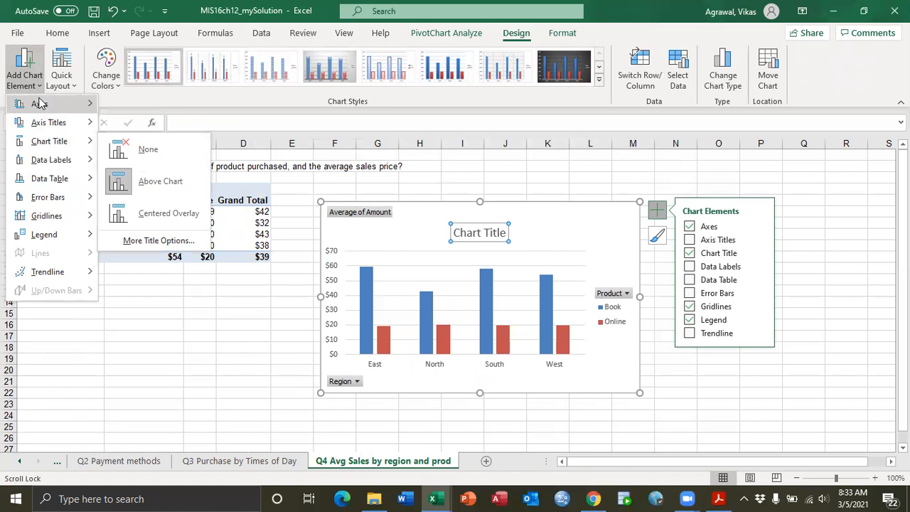
pyautogui.moveTo(54, 145)
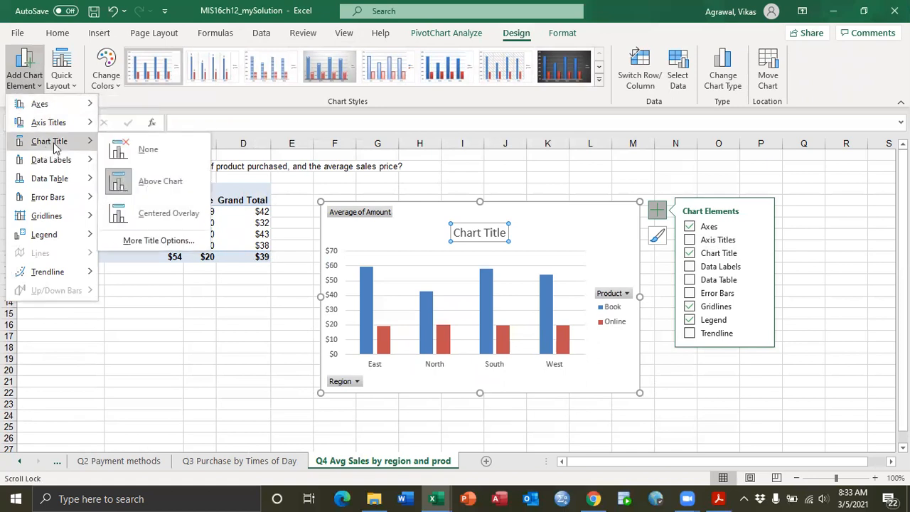
# Step: Replace the placeholder chart title with 'Avg Sales by Region and Product'
pyautogui.click(716, 407)
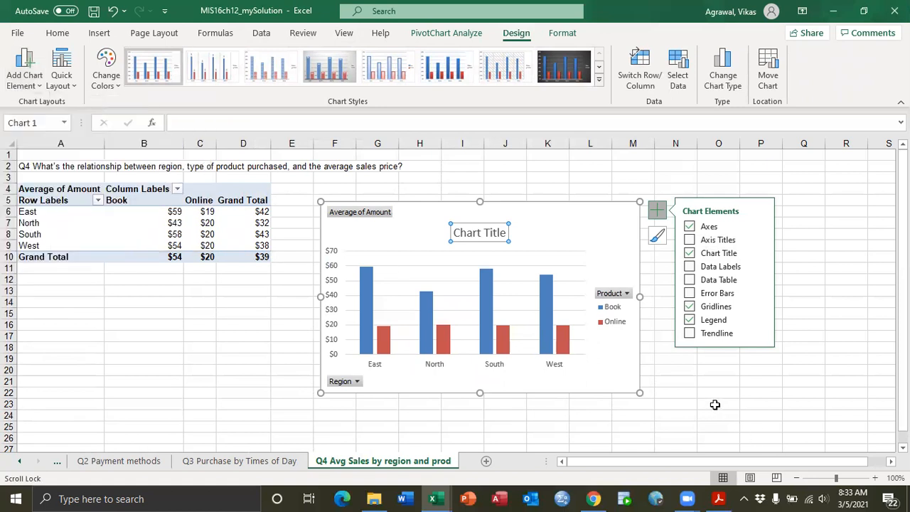
pyautogui.click(470, 236)
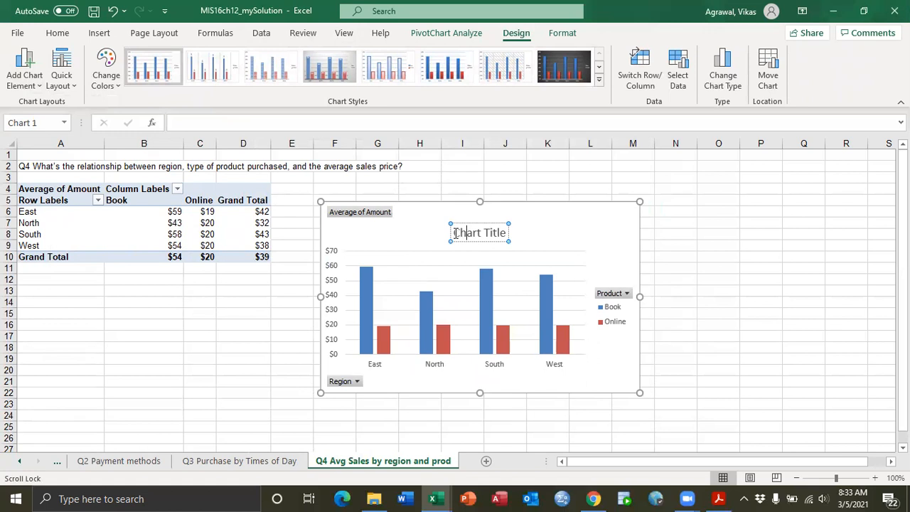
pyautogui.moveTo(456, 233); pyautogui.dragTo(501, 231)
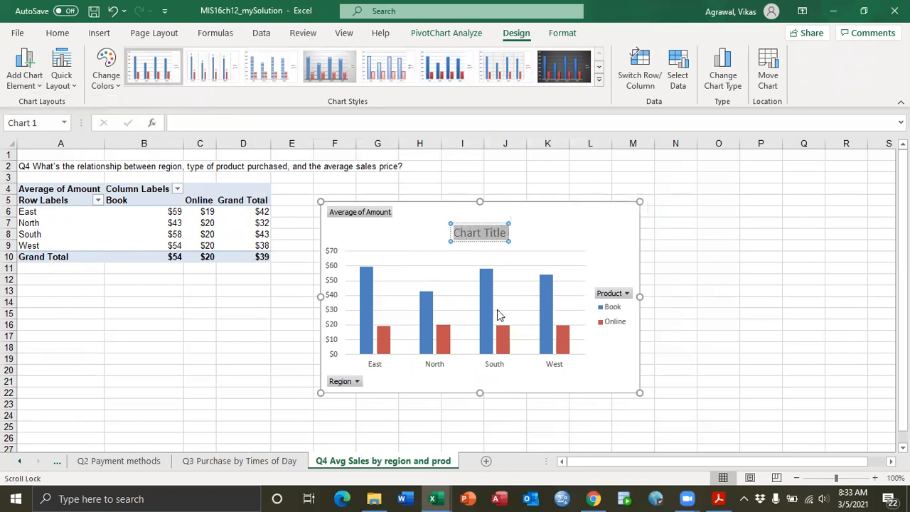
pyautogui.write('Avg')
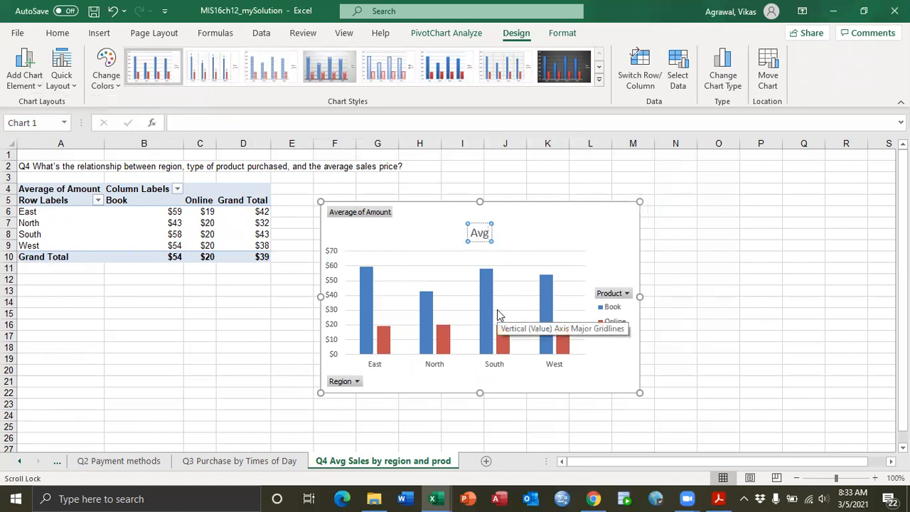
pyautogui.write(' Sales')
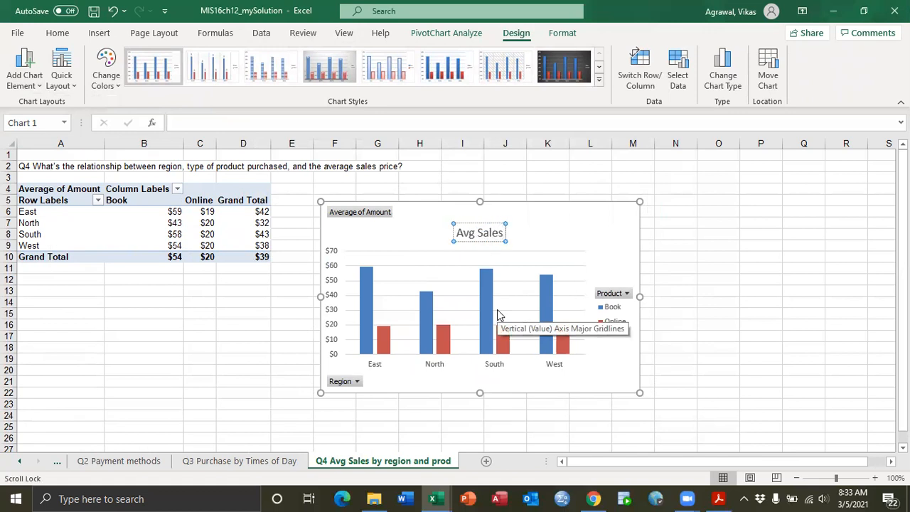
pyautogui.write(' by Refion')
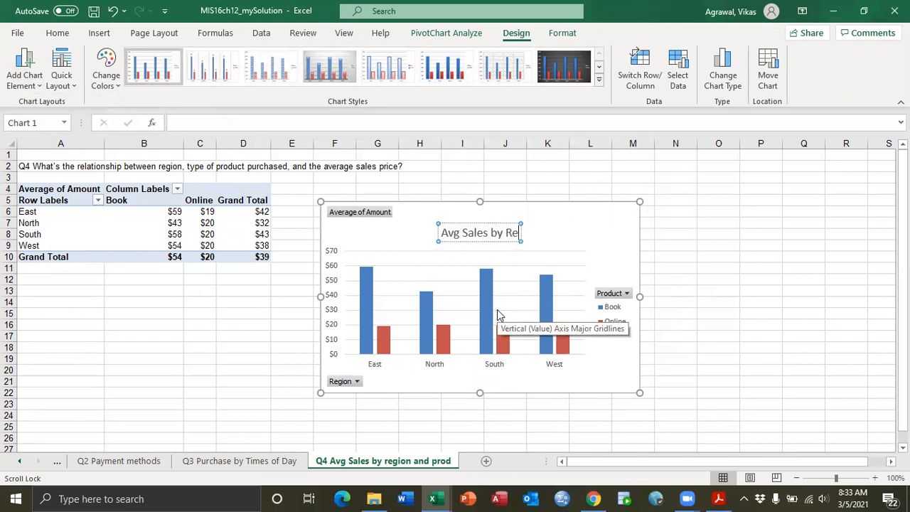
pyautogui.press('BackSpace')
pyautogui.press('BackSpace')
pyautogui.press('BackSpace')
pyautogui.press('BackSpace')
pyautogui.write('g')
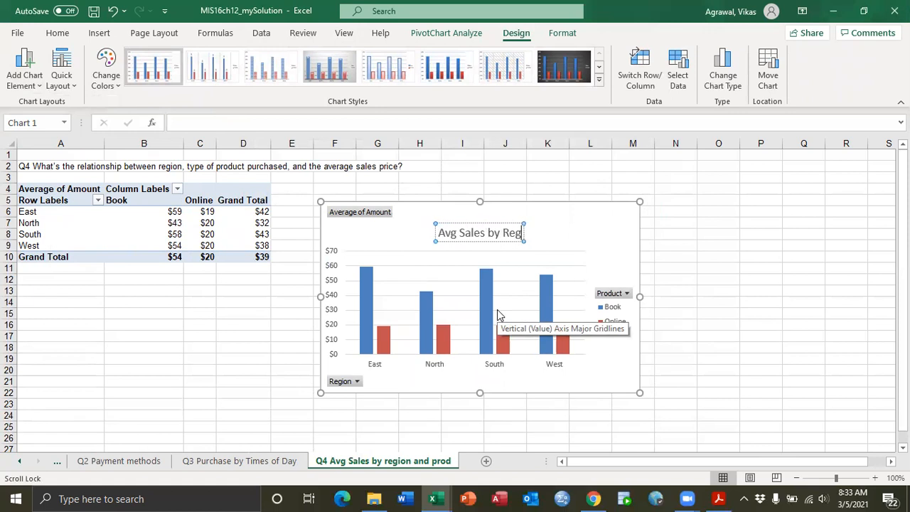
pyautogui.write('ion and')
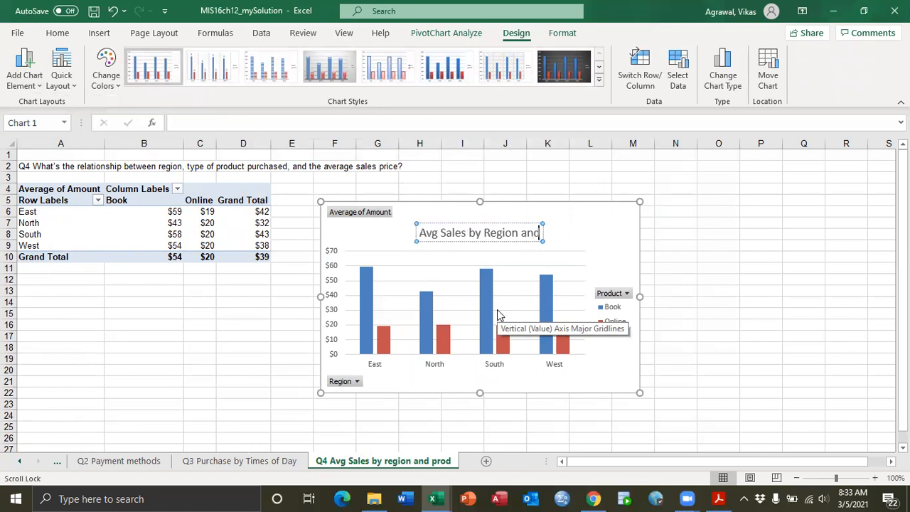
pyautogui.write(' Product')
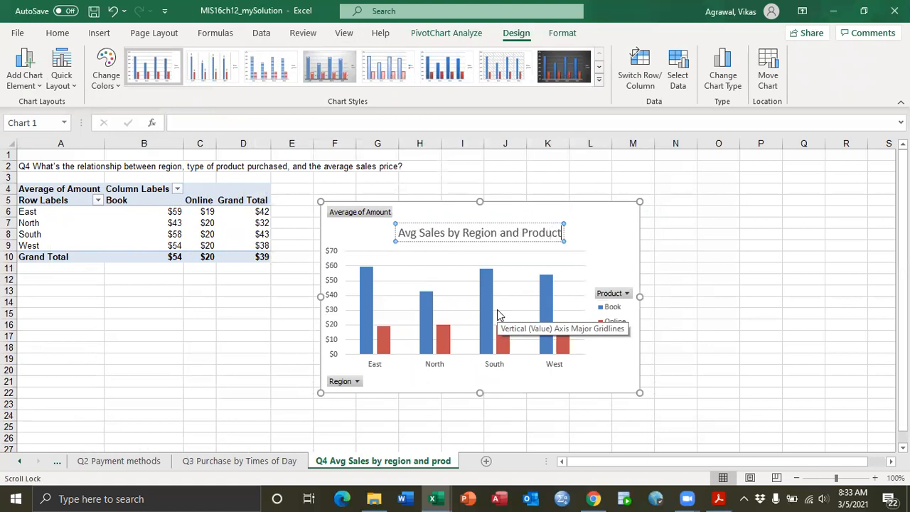
pyautogui.click(588, 240)
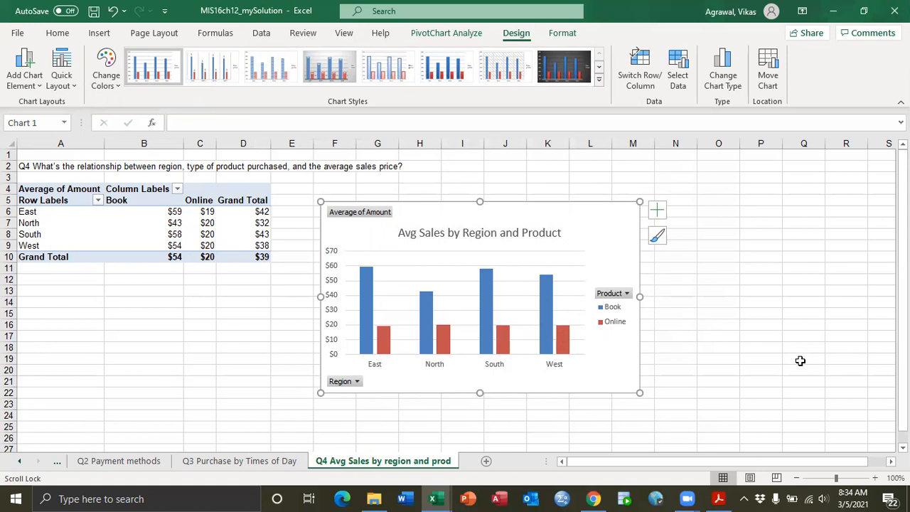
pyautogui.moveTo(543, 302)
pyautogui.moveTo(387, 340)
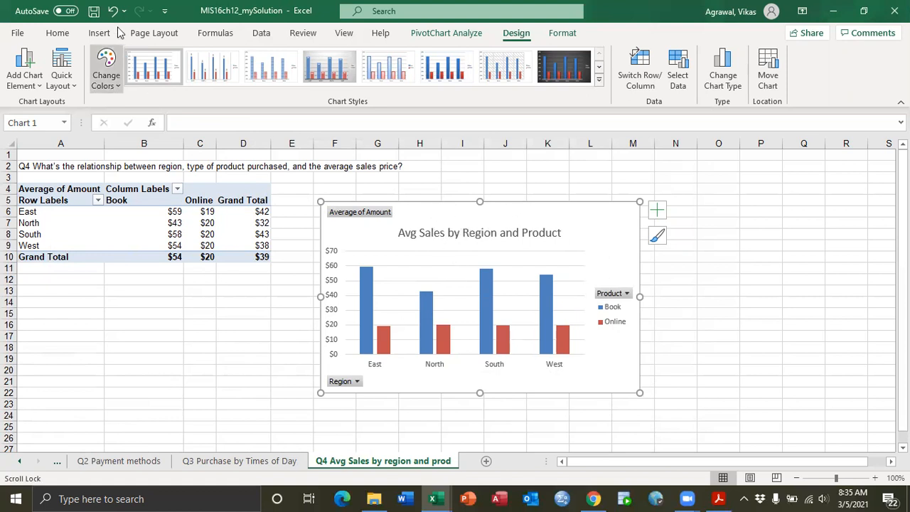
# Step: Save the Excel workbook, then bring the Chrome browser window forward
pyautogui.click(93, 12)
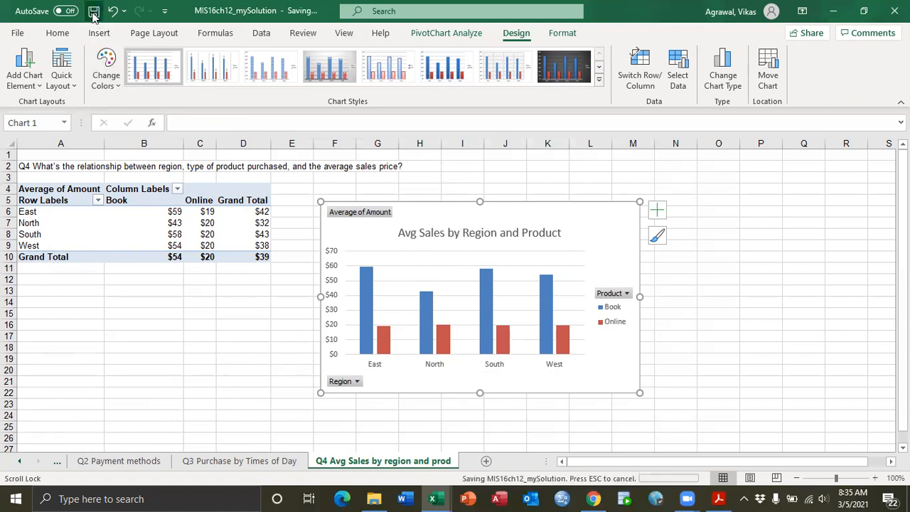
pyautogui.click(20, 35)
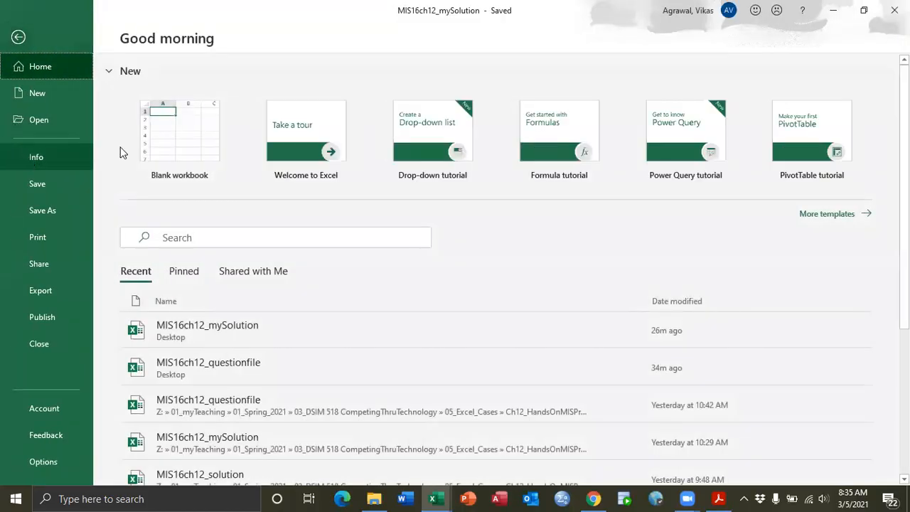
pyautogui.click(18, 37)
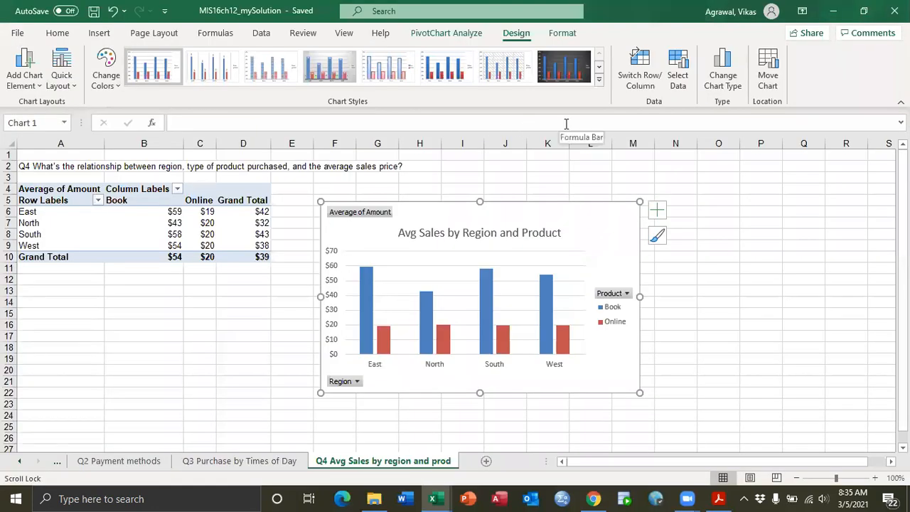
pyautogui.click(593, 498)
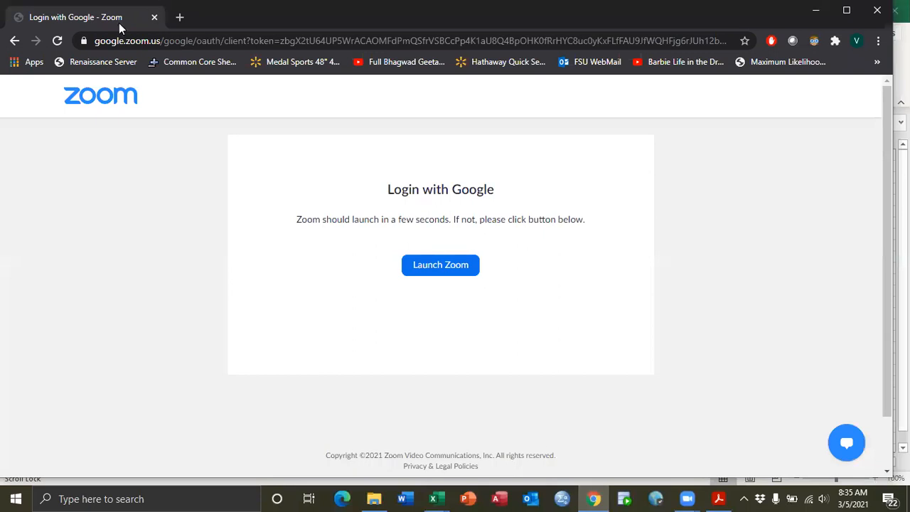
# Step: Go to the Blackboard site and sign in with the account username and password
pyautogui.click(141, 41)
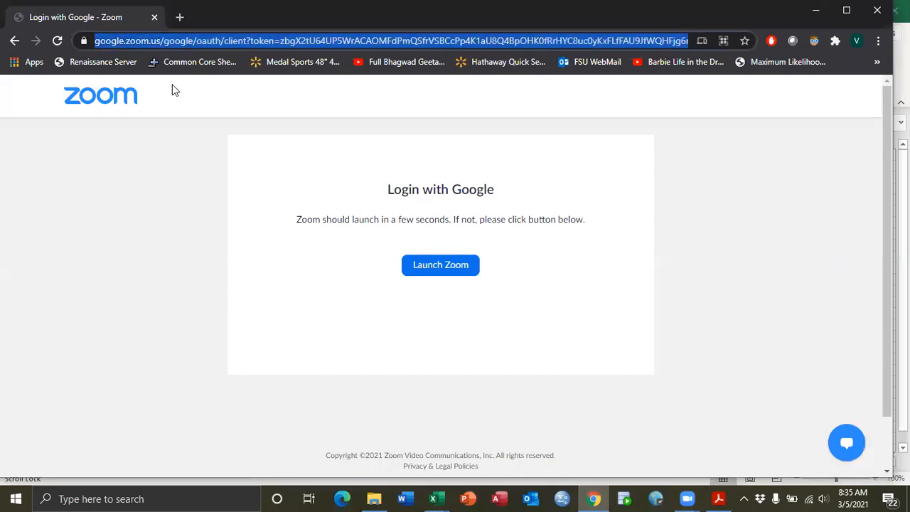
pyautogui.write('b')
pyautogui.press('Return')
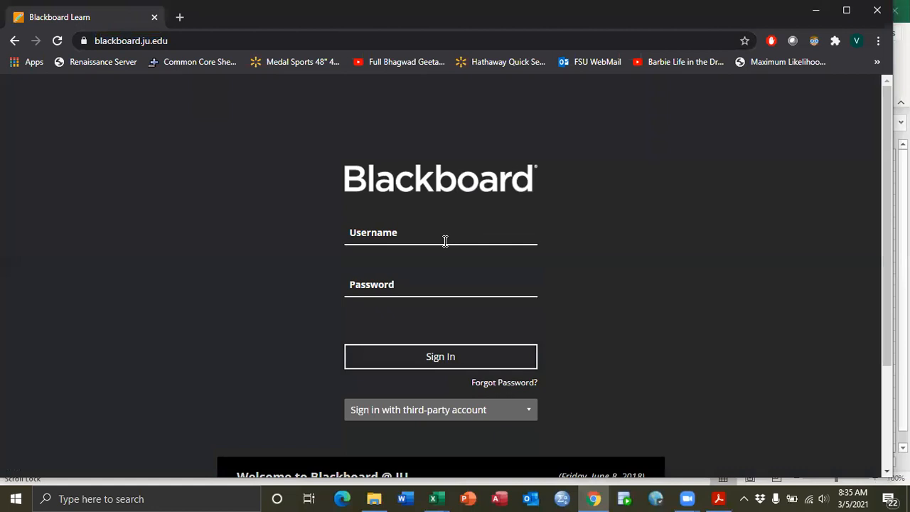
pyautogui.click(439, 242)
pyautogui.write('vagrawa')
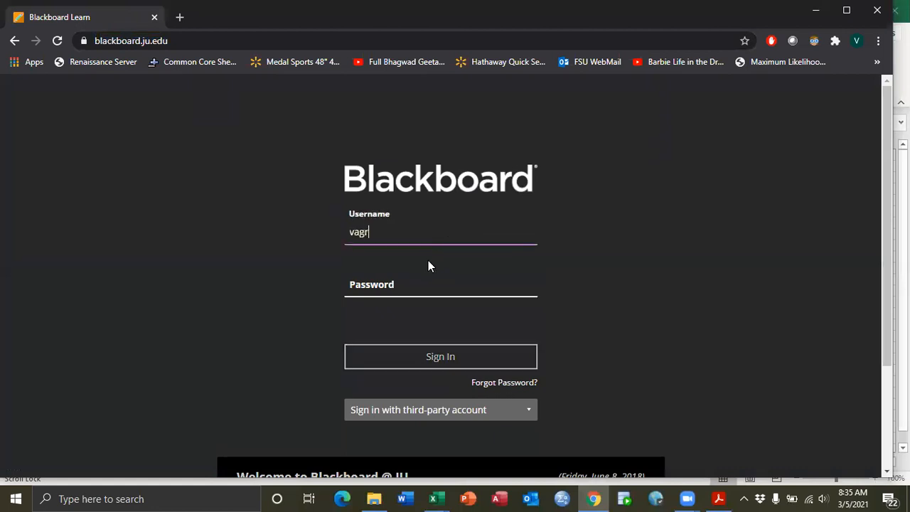
pyautogui.click(418, 273)
pyautogui.write('•••••••••')
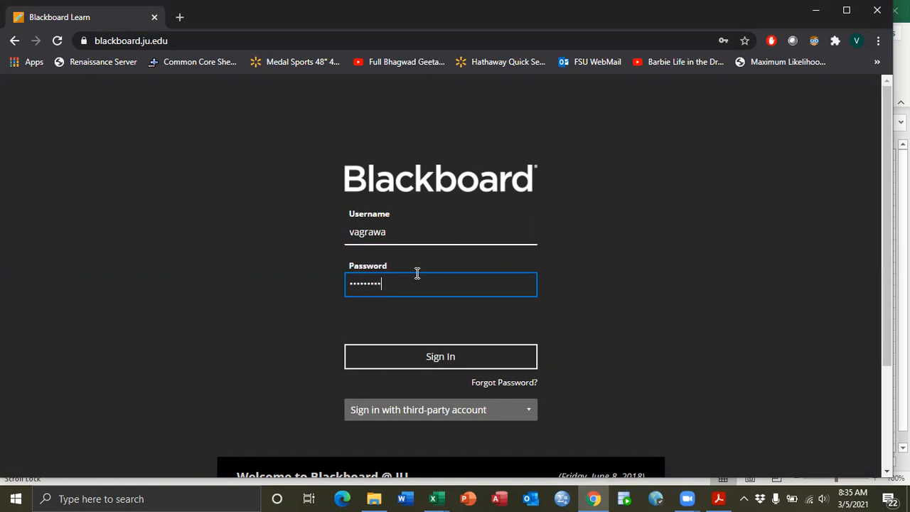
pyautogui.write('•')
pyautogui.press('Return')
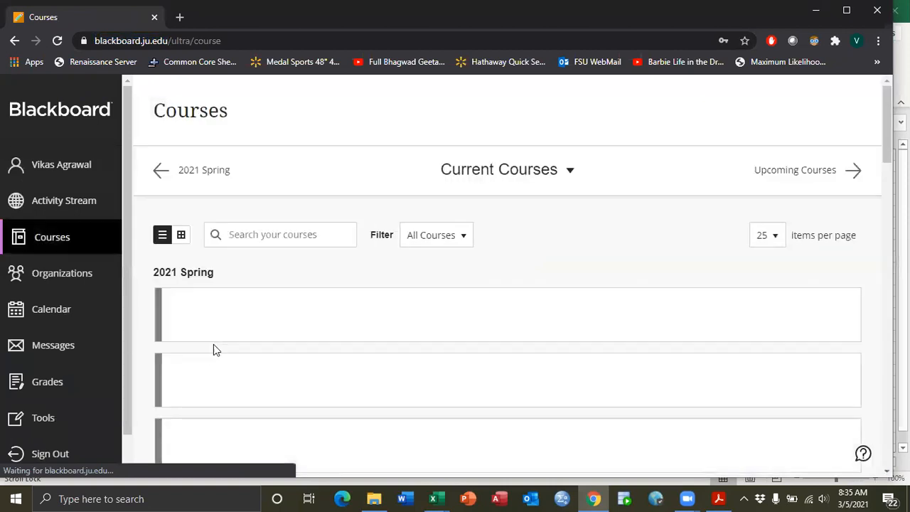
# Step: From DSIM-518's Week 6 page, download Excel Project Report Template.docx and open it in Word
pyautogui.scroll(-3, 216, 345)
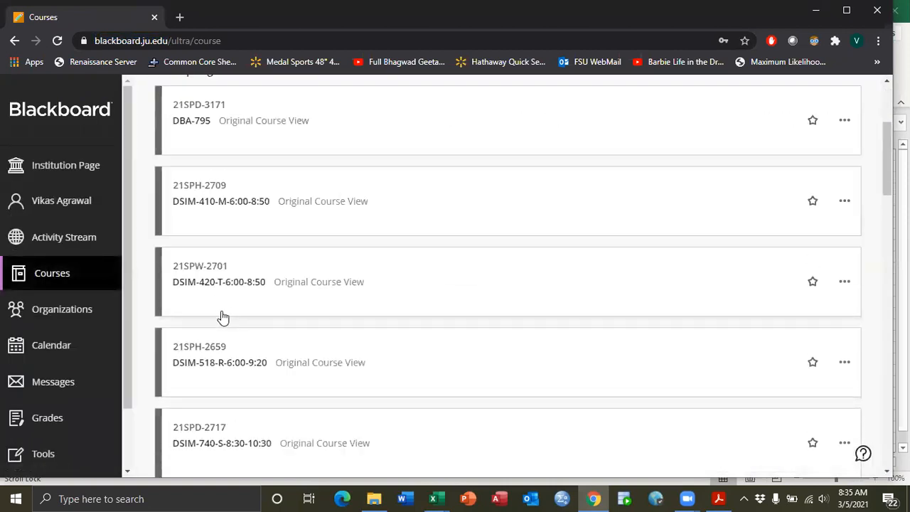
pyautogui.click(220, 364)
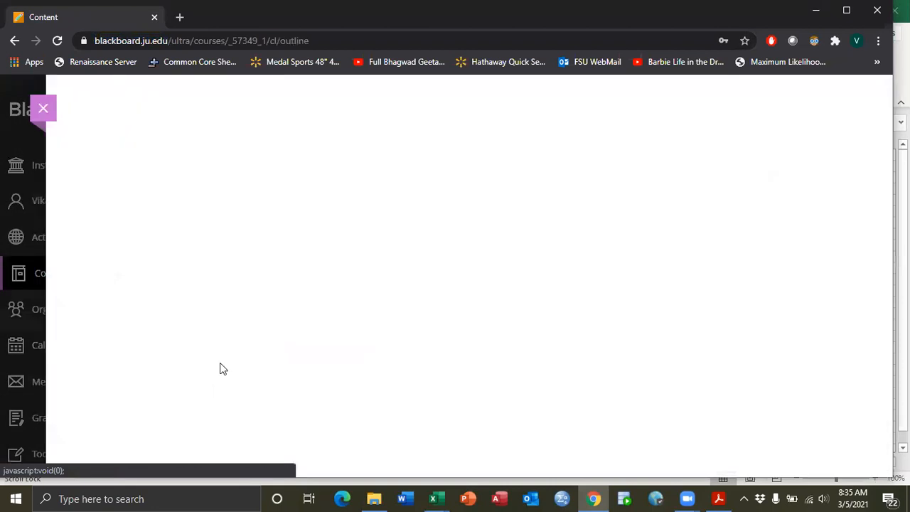
pyautogui.scroll(-3, 262, 337)
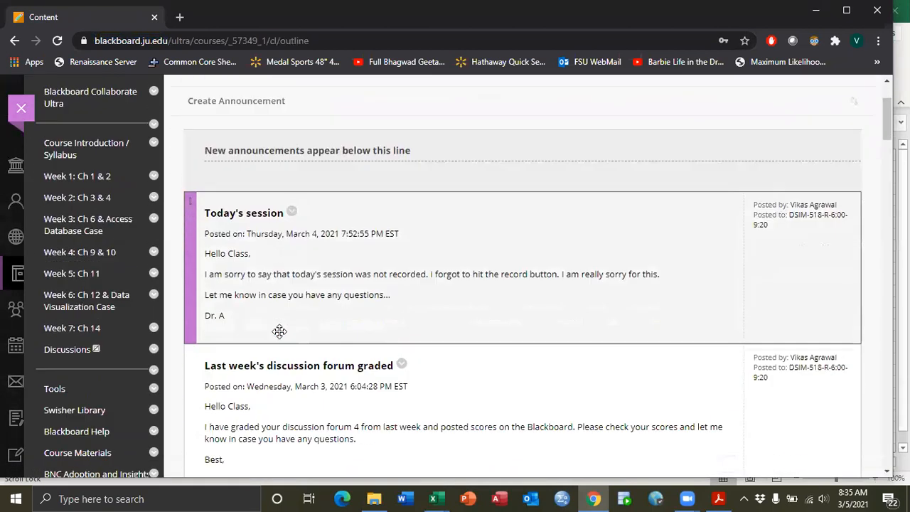
pyautogui.click(100, 284)
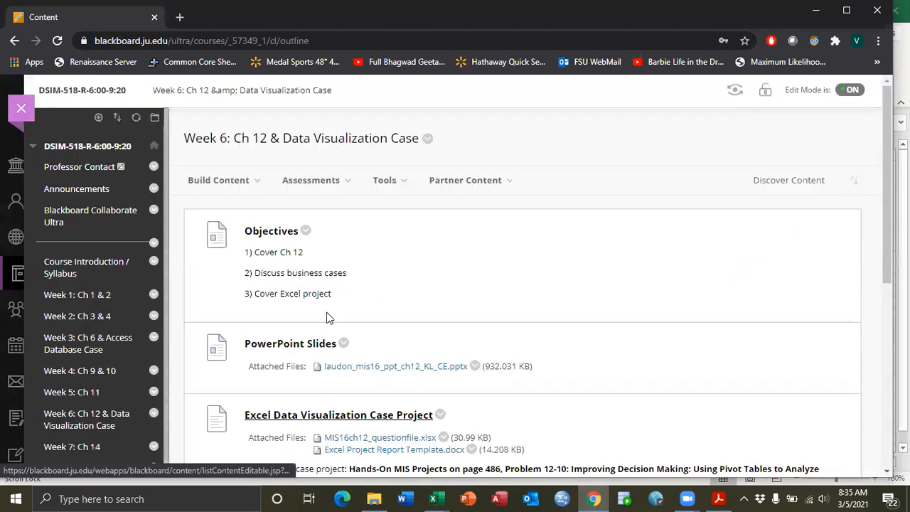
pyautogui.scroll(-3, 411, 256)
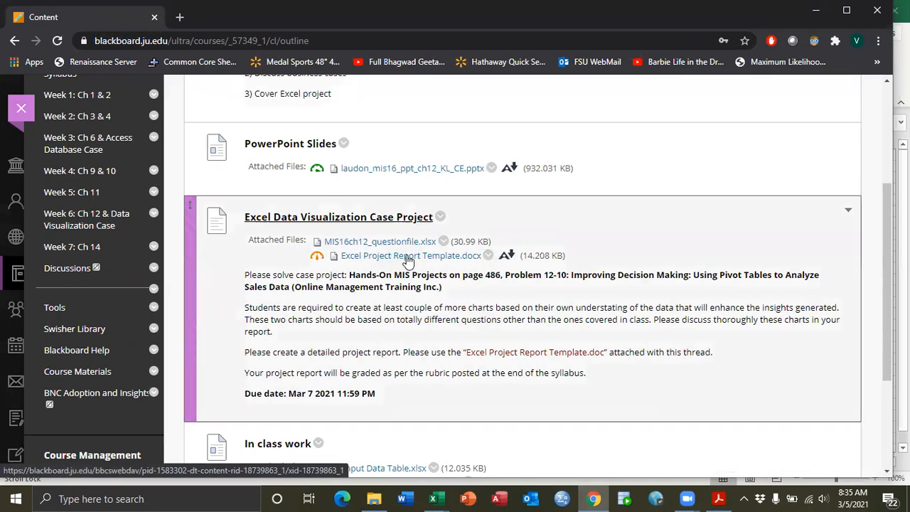
pyautogui.click(407, 256)
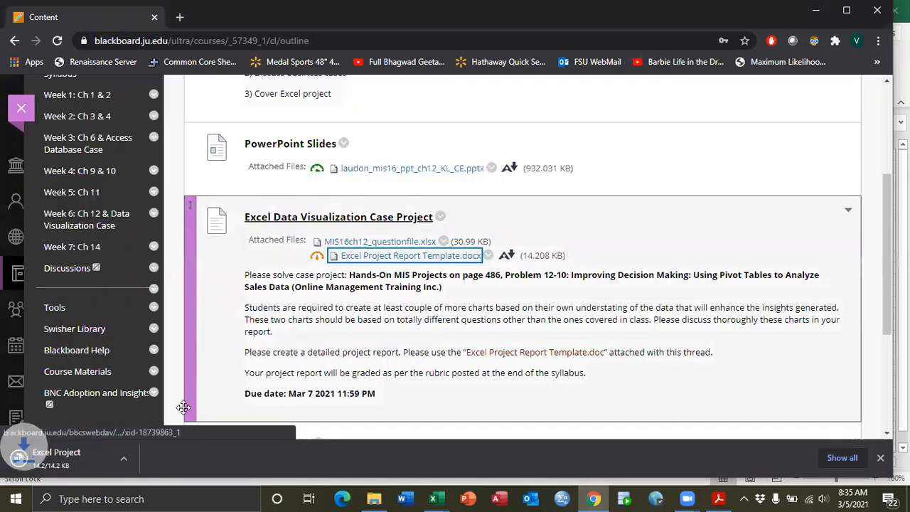
pyautogui.click(68, 461)
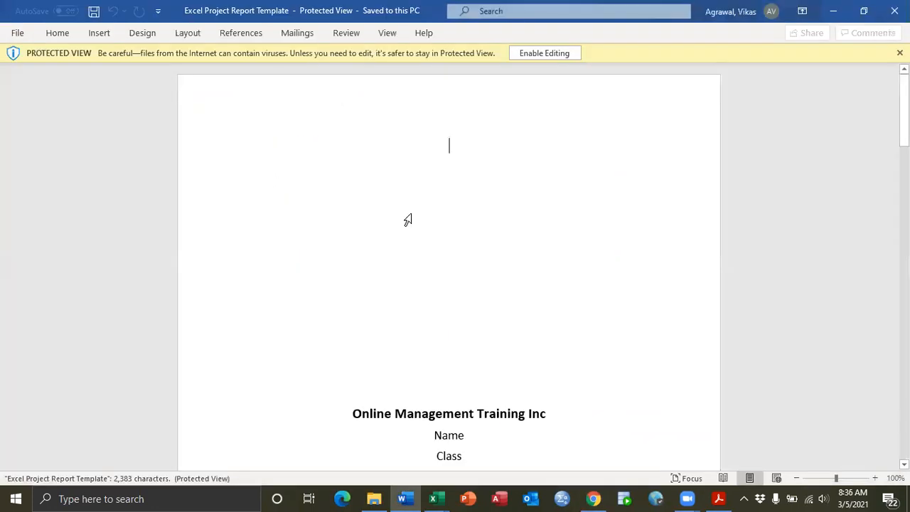
# Step: Enable editing on the report template and read through its Introduction and Methodology sections
pyautogui.scroll(-2, 406, 239)
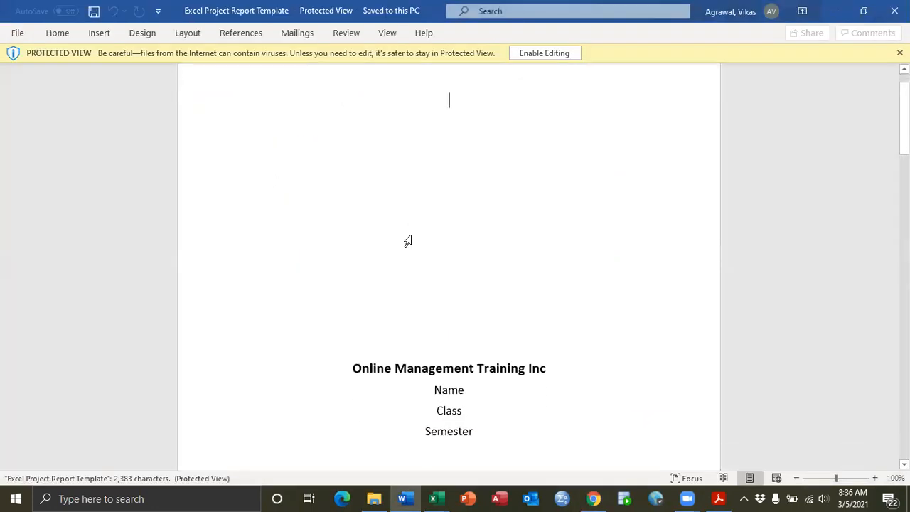
pyautogui.click(561, 53)
pyautogui.scroll(-2, 392, 185)
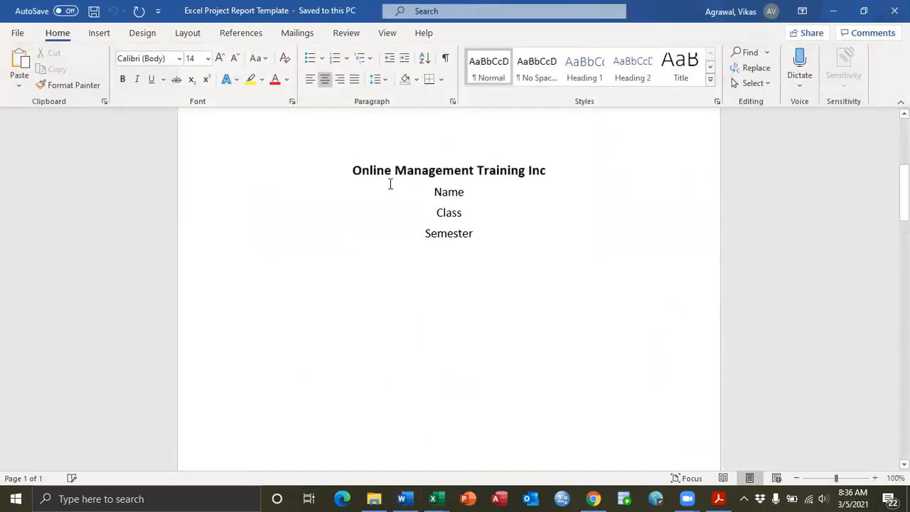
pyautogui.scroll(-5, 463, 195)
pyautogui.scroll(-3, 463, 197)
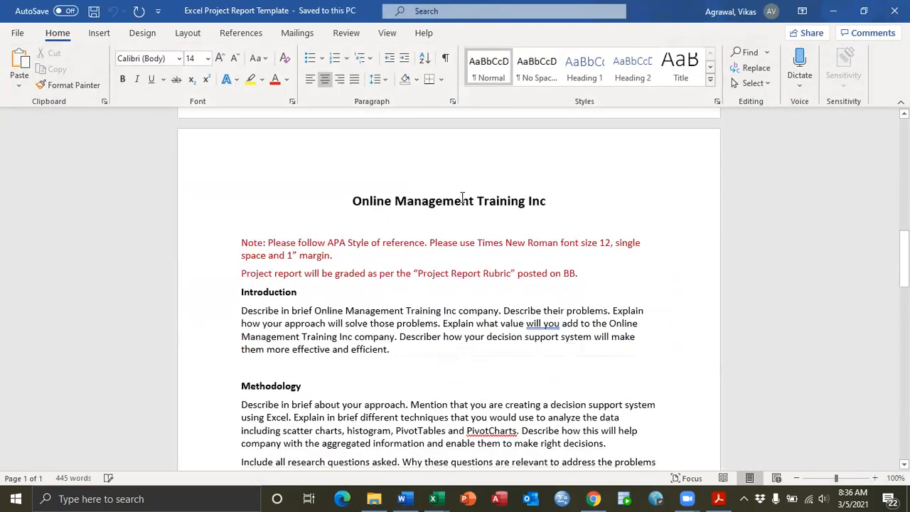
pyautogui.scroll(-2, 441, 259)
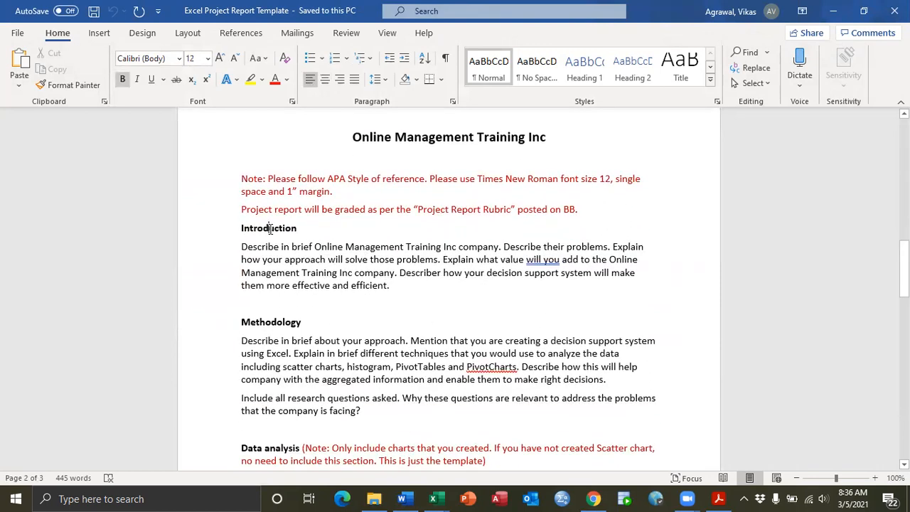
pyautogui.doubleClick(272, 230)
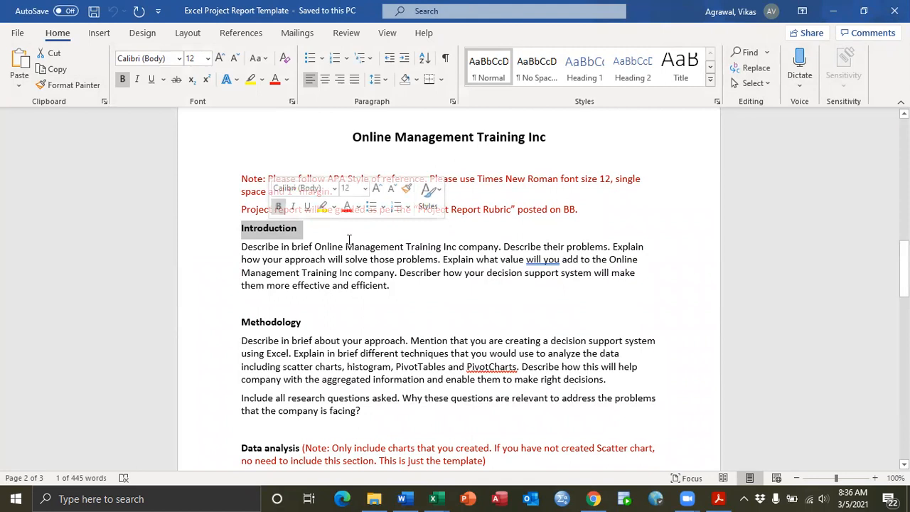
pyautogui.scroll(-2, 377, 255)
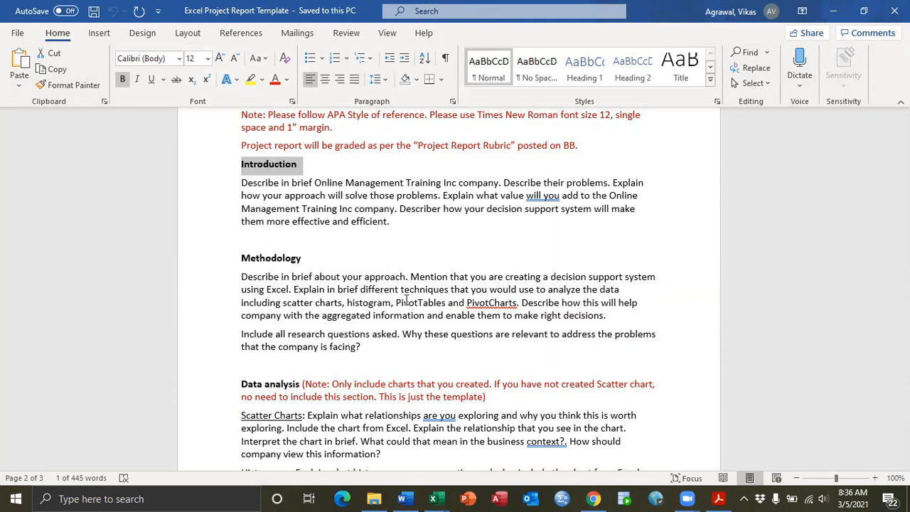
pyautogui.scroll(-1, 407, 300)
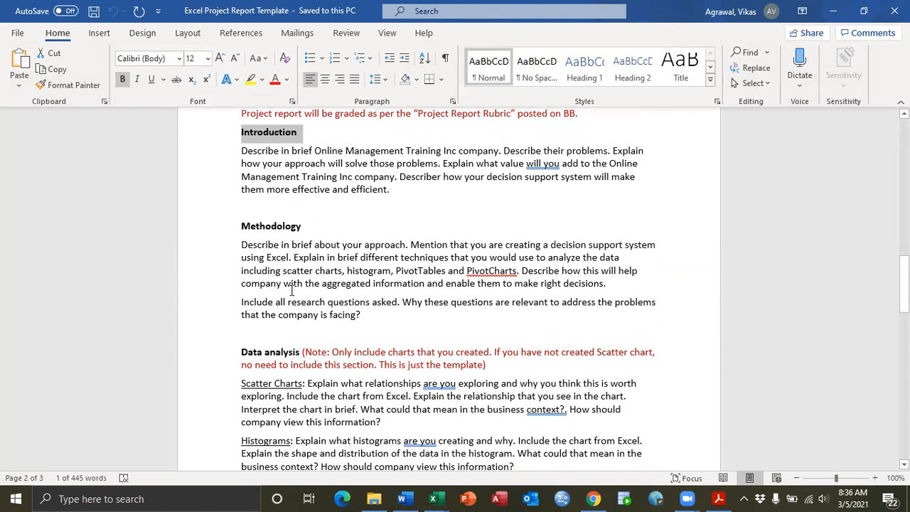
pyautogui.scroll(-1, 291, 291)
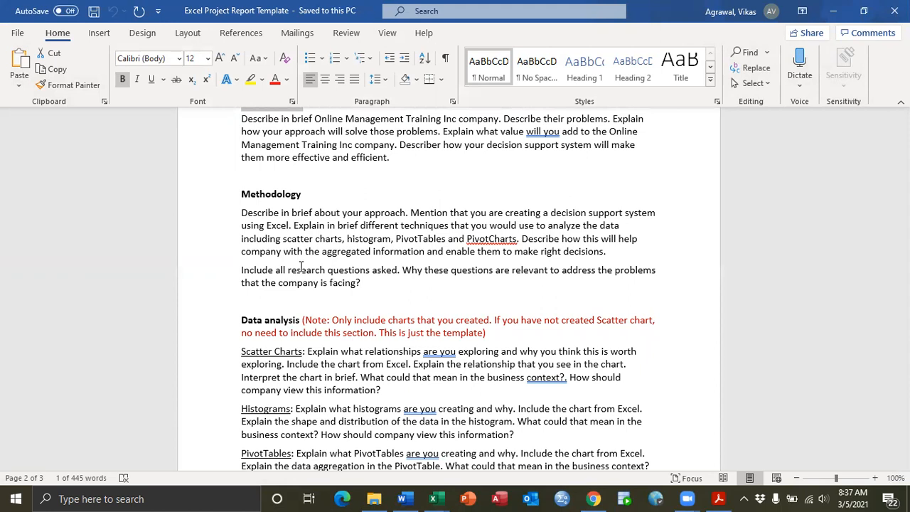
pyautogui.scroll(-3, 301, 266)
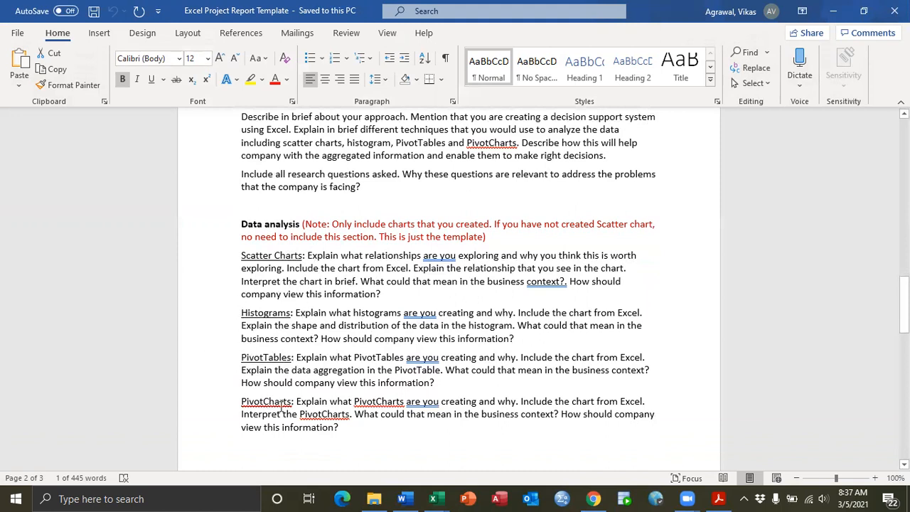
pyautogui.scroll(-2, 342, 395)
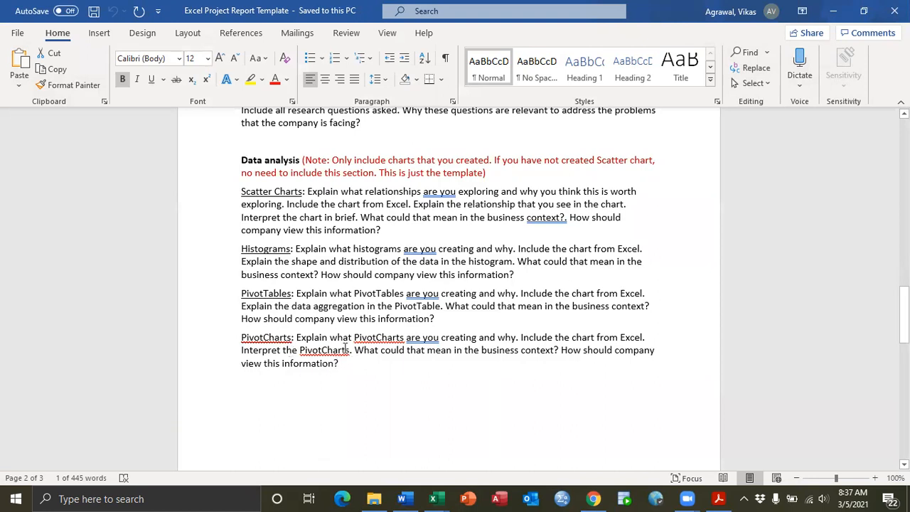
pyautogui.scroll(-1, 403, 356)
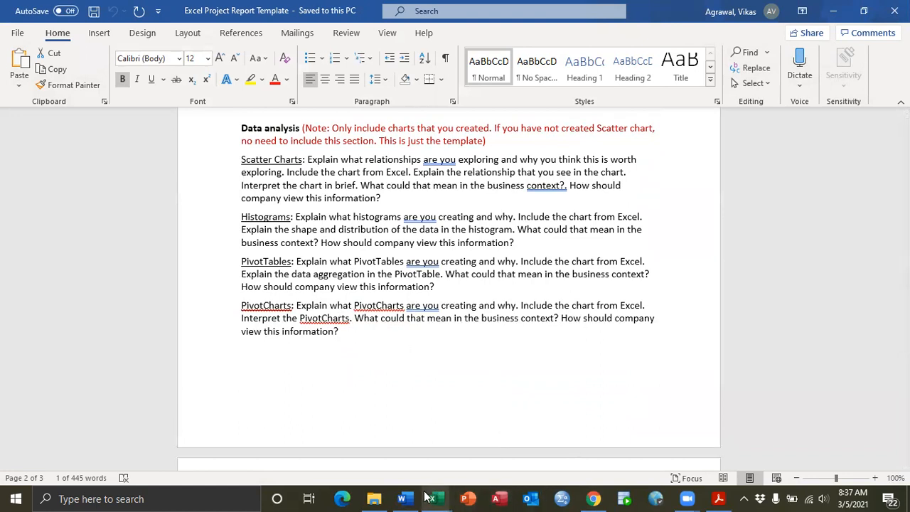
pyautogui.moveTo(431, 497)
pyautogui.click(480, 466)
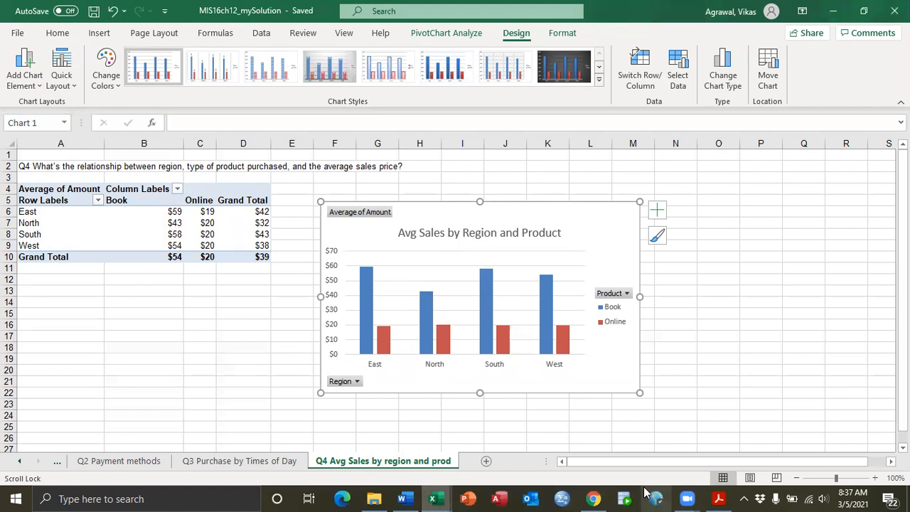
pyautogui.hotkey('alt', 'Tab')
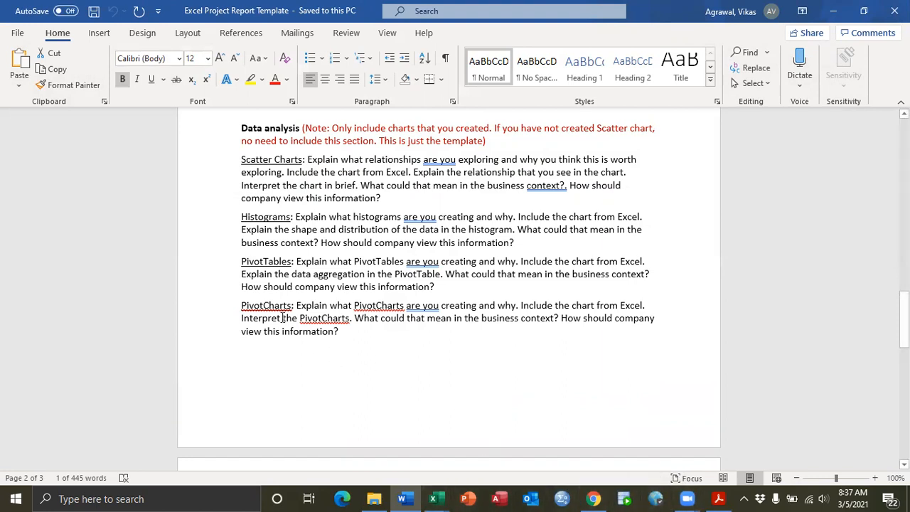
# Step: Add 'Q1 .....', 'Chart' and 'Interpretation' placeholder lines below the PivotCharts paragraph
pyautogui.click(304, 359)
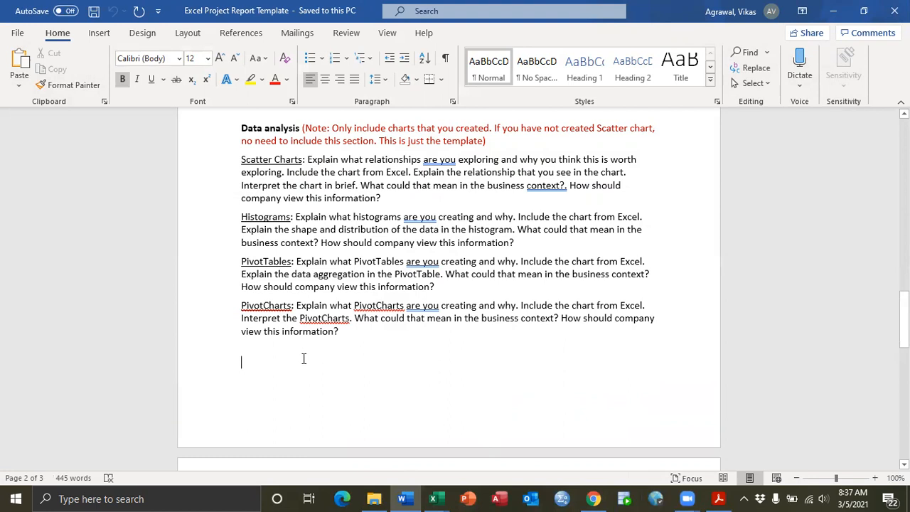
pyautogui.write('Q1 ,,,,')
pyautogui.press('BackSpace')
pyautogui.press('BackSpace')
pyautogui.press('BackSpace')
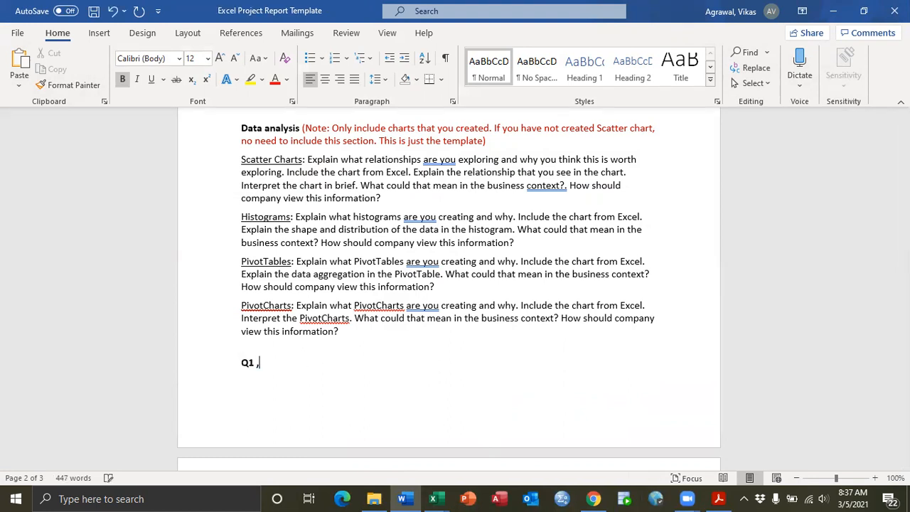
pyautogui.write('.....')
pyautogui.press('Return')
pyautogui.write('Chart')
pyautogui.press('Return')
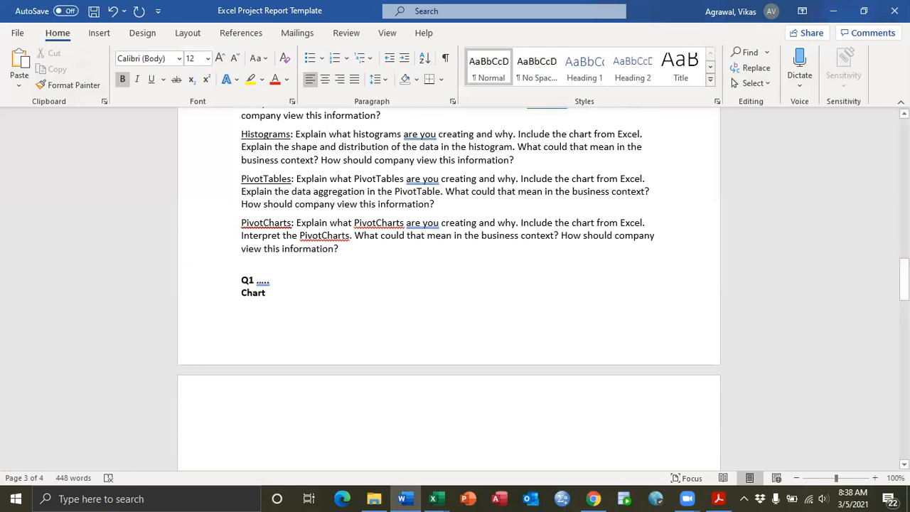
pyautogui.write('Interpretation')
pyautogui.scroll(-2, 302, 389)
pyautogui.scroll(2, 311, 396)
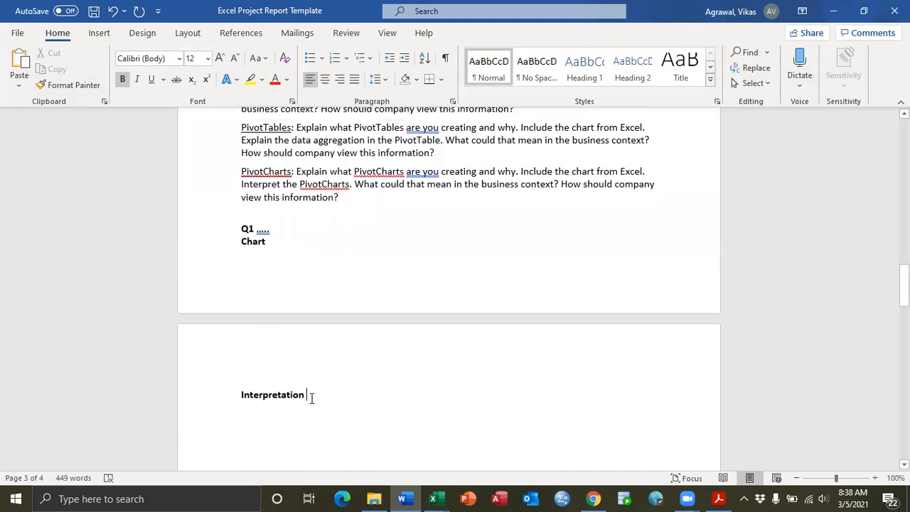
pyautogui.scroll(-4, 320, 396)
pyautogui.scroll(-20, 321, 399)
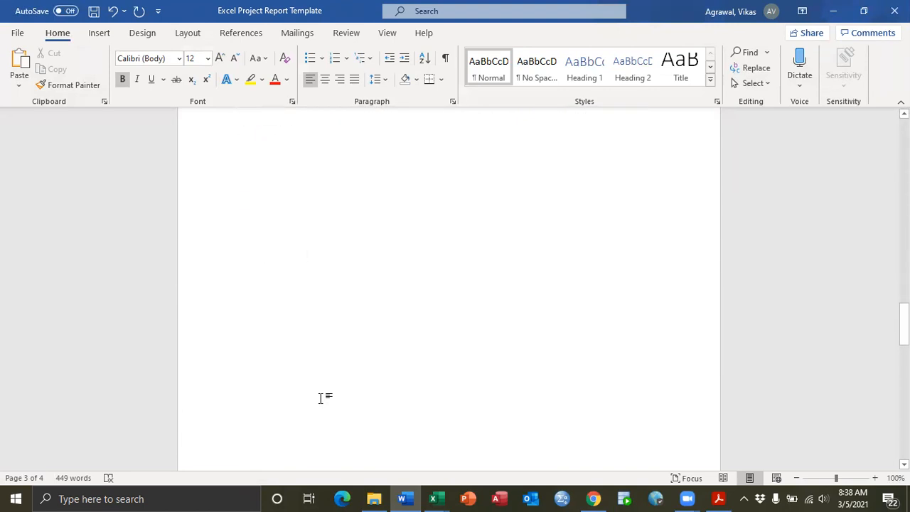
# Step: Look over the Discussion paragraph of the Word report by selecting it
pyautogui.scroll(-3, 321, 398)
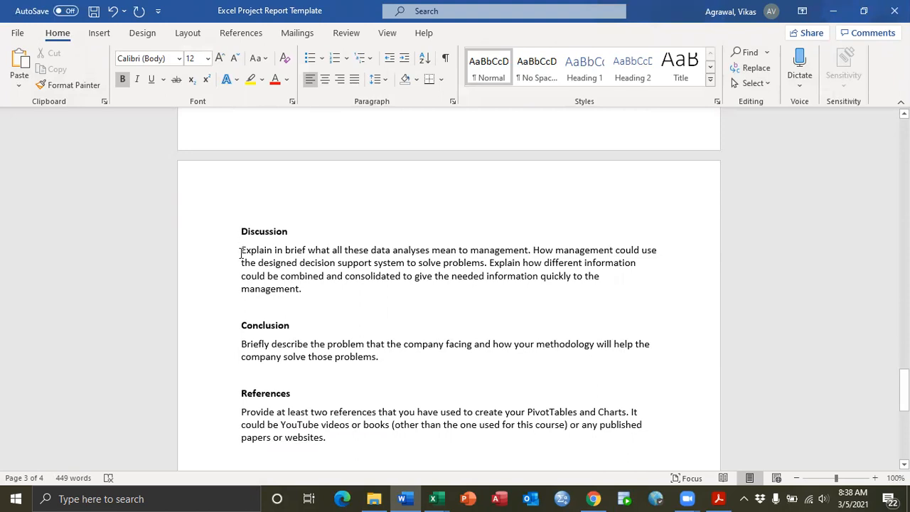
pyautogui.moveTo(243, 250); pyautogui.dragTo(303, 291)
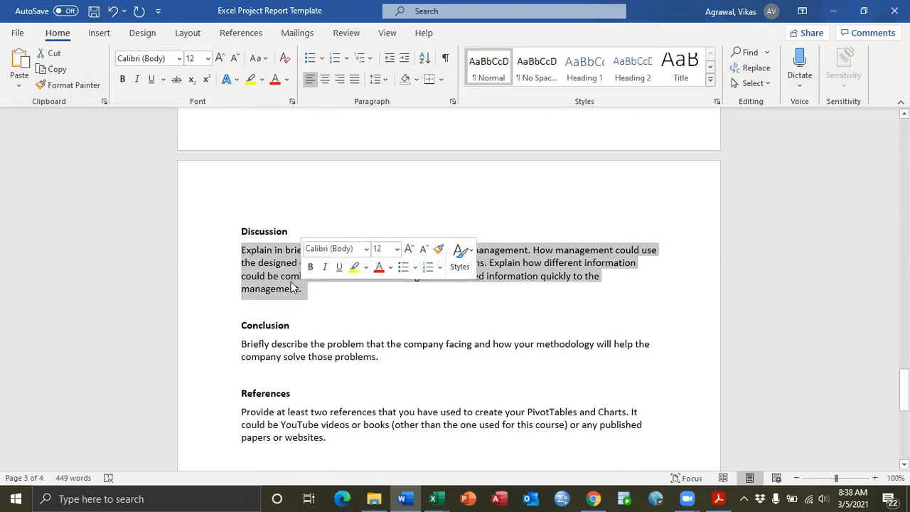
pyautogui.click(338, 301)
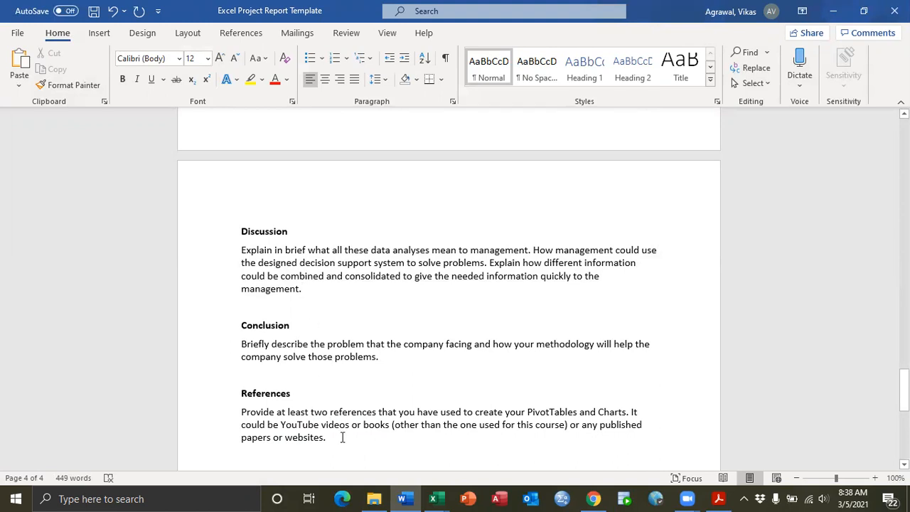
# Step: Look over the References paragraph, then bring up the Blackboard case project instructions in Chrome
pyautogui.scroll(-2, 317, 403)
pyautogui.moveTo(334, 382); pyautogui.dragTo(241, 347)
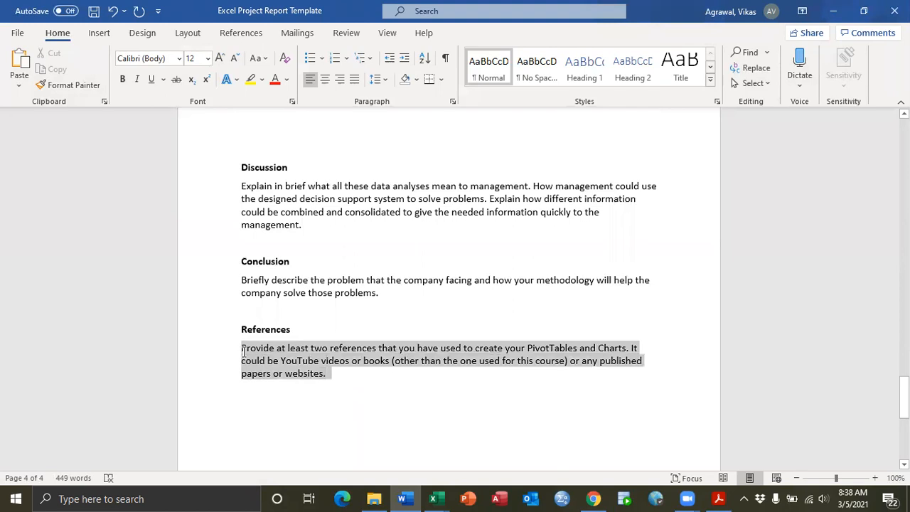
pyautogui.click(373, 380)
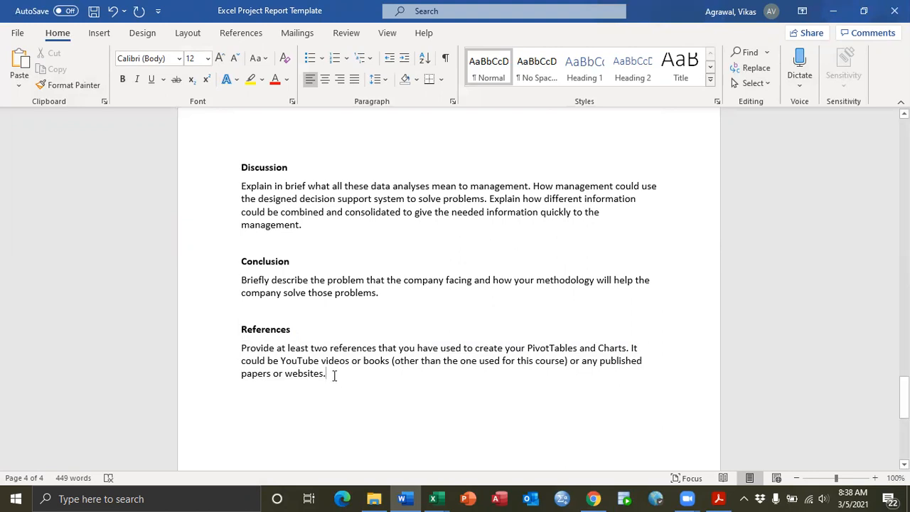
pyautogui.moveTo(336, 375); pyautogui.dragTo(241, 347)
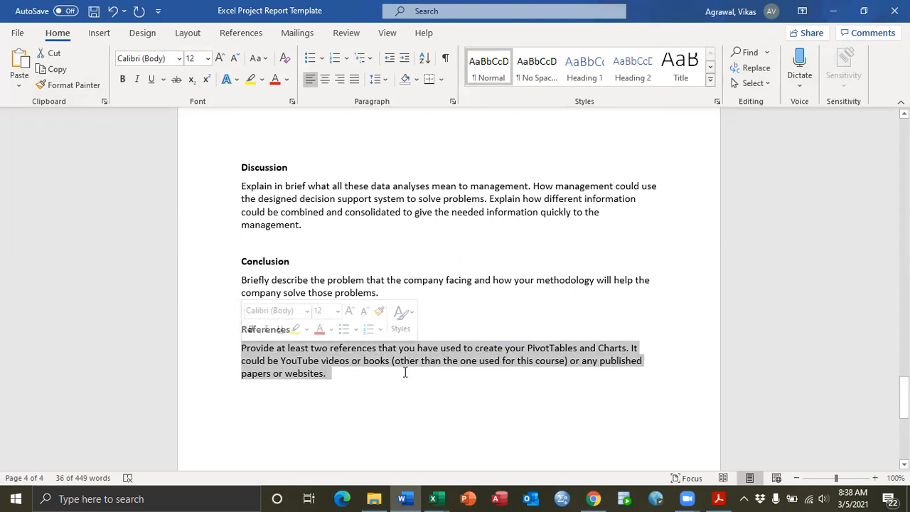
pyautogui.click(594, 498)
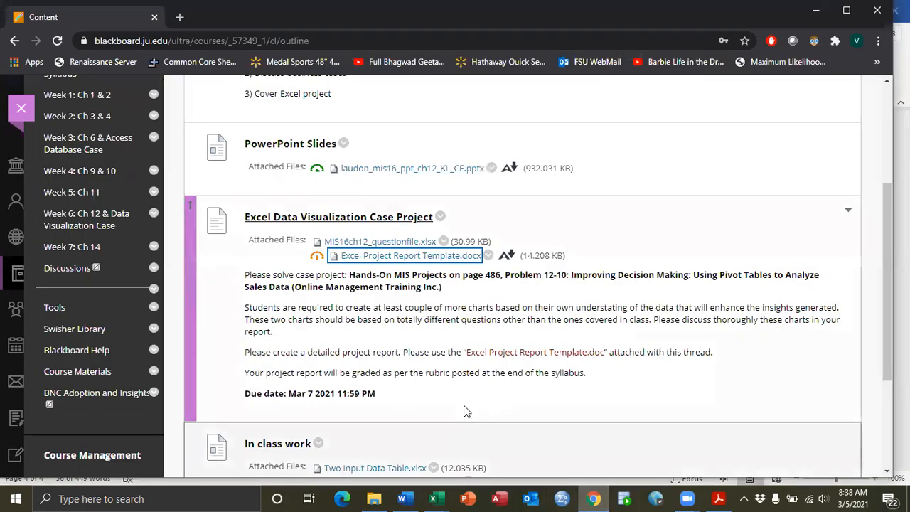
pyautogui.scroll(-1, 356, 327)
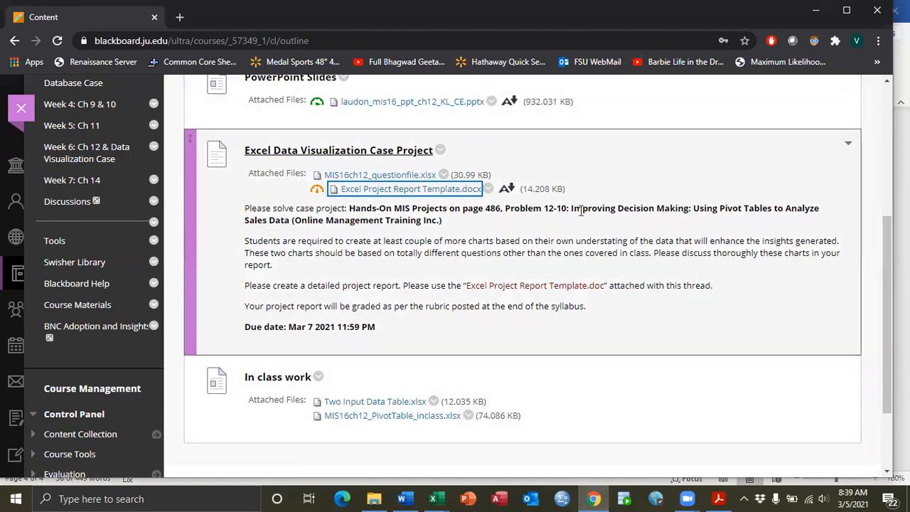
pyautogui.scroll(4, 598, 234)
pyautogui.scroll(2, 635, 274)
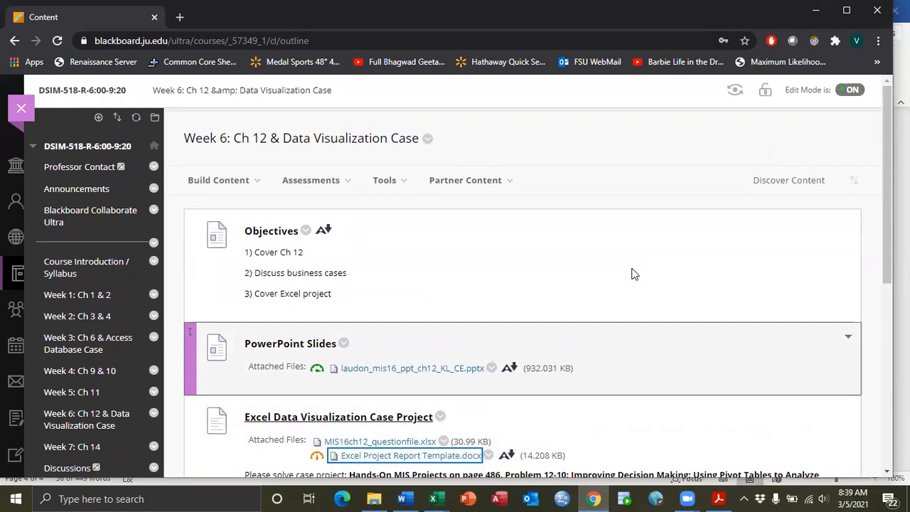
pyautogui.scroll(-4, 693, 292)
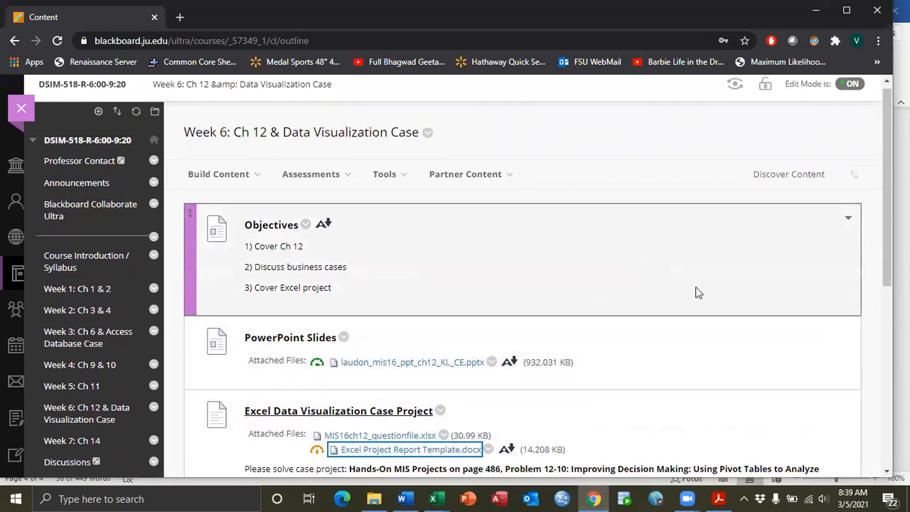